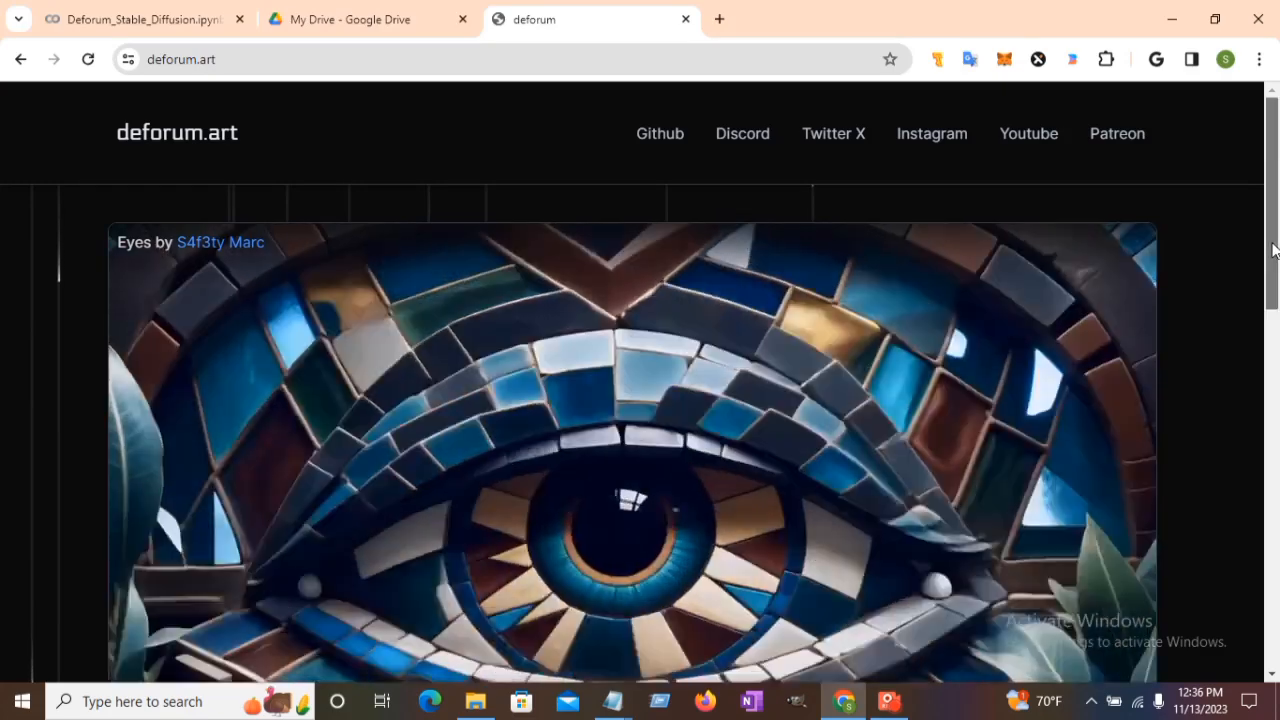
Scroll the deforum.art homepage past the showcase images to the Deforum Colab project cards.
drag(1275, 253, 1276, 292)
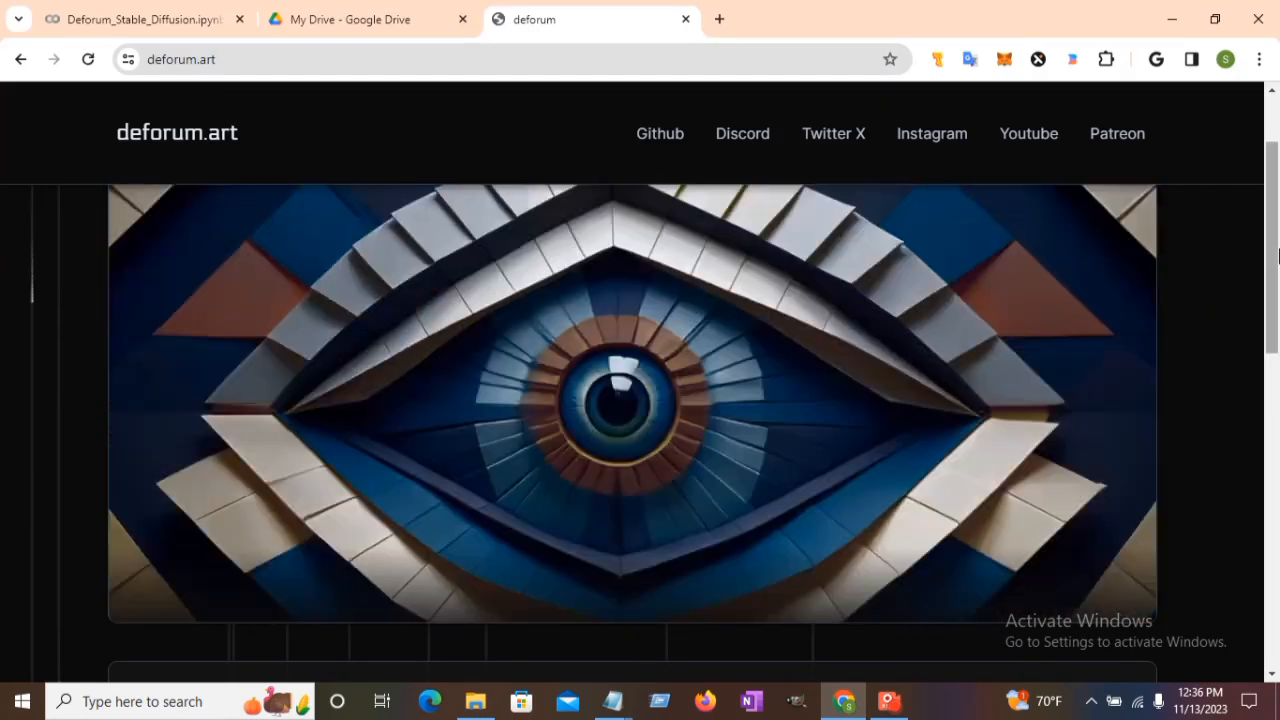
scroll(1278, 343, down, 3)
drag(1278, 343, 1274, 556)
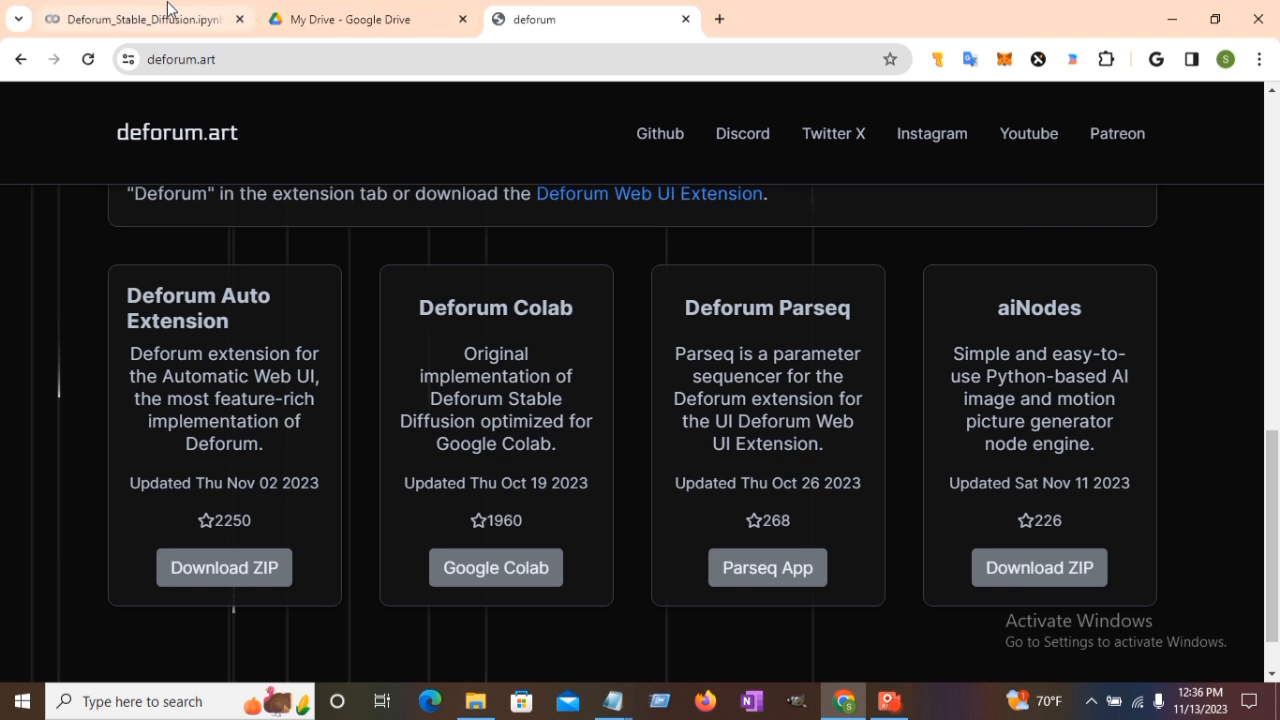
In the Deforum notebook, keep Protogen_V2.2.ckpt as the model_checkpoint and move on to Settings.
click(140, 19)
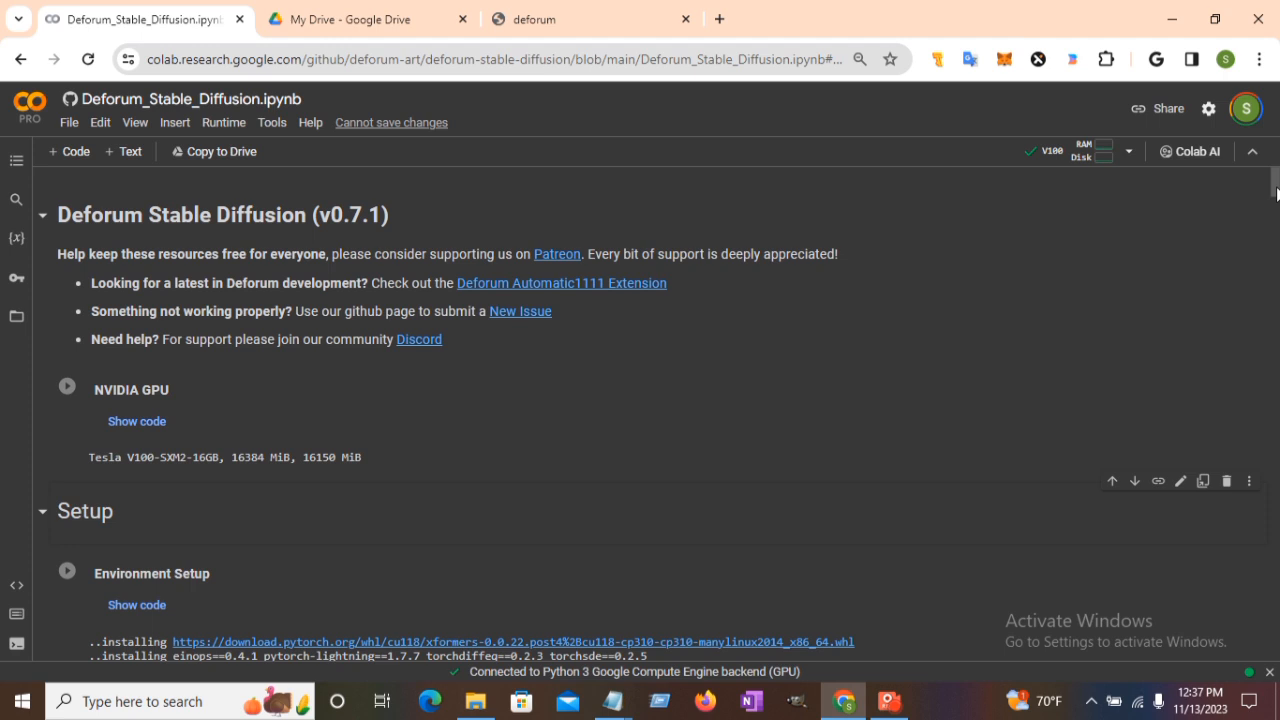
drag(1276, 193, 1276, 226)
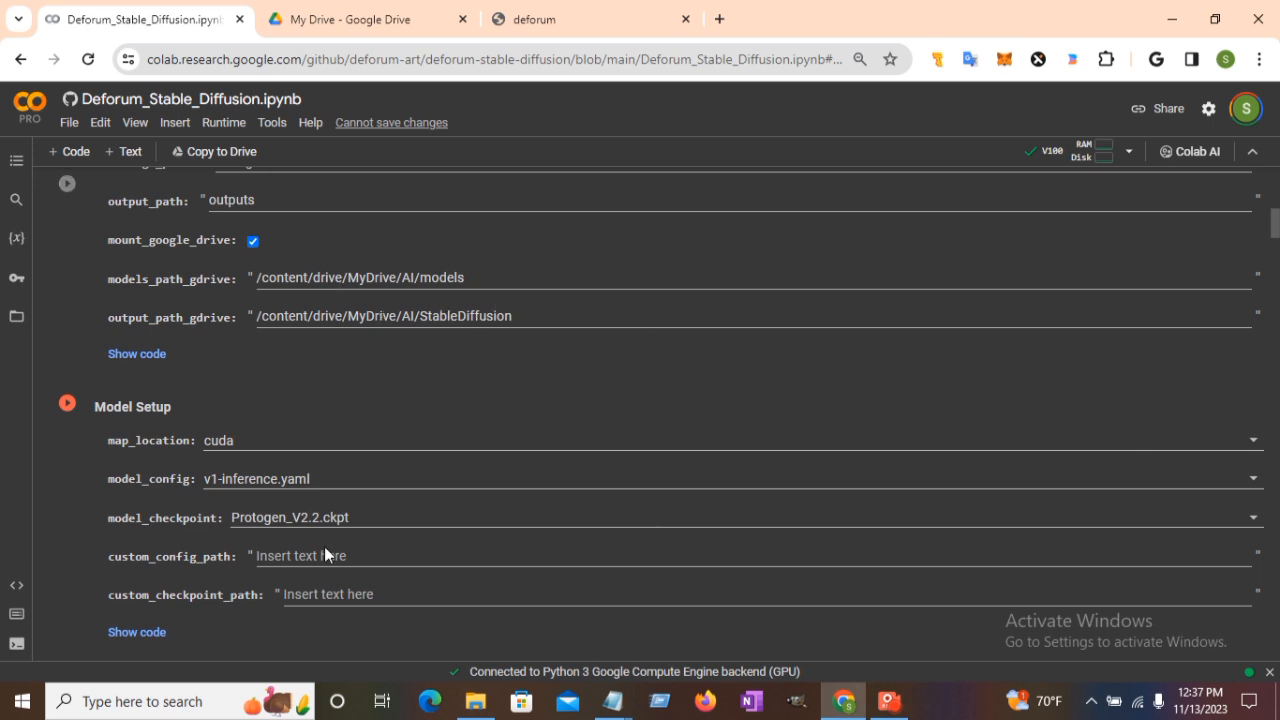
click(375, 517)
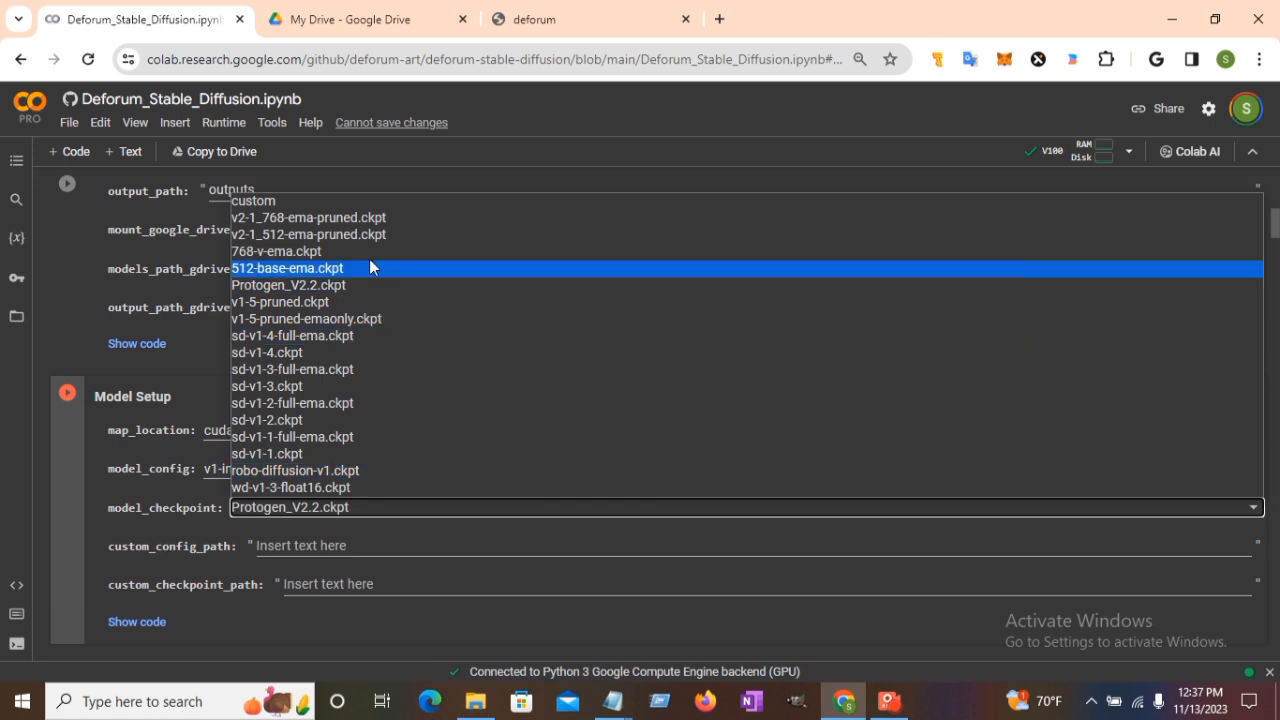
click(453, 281)
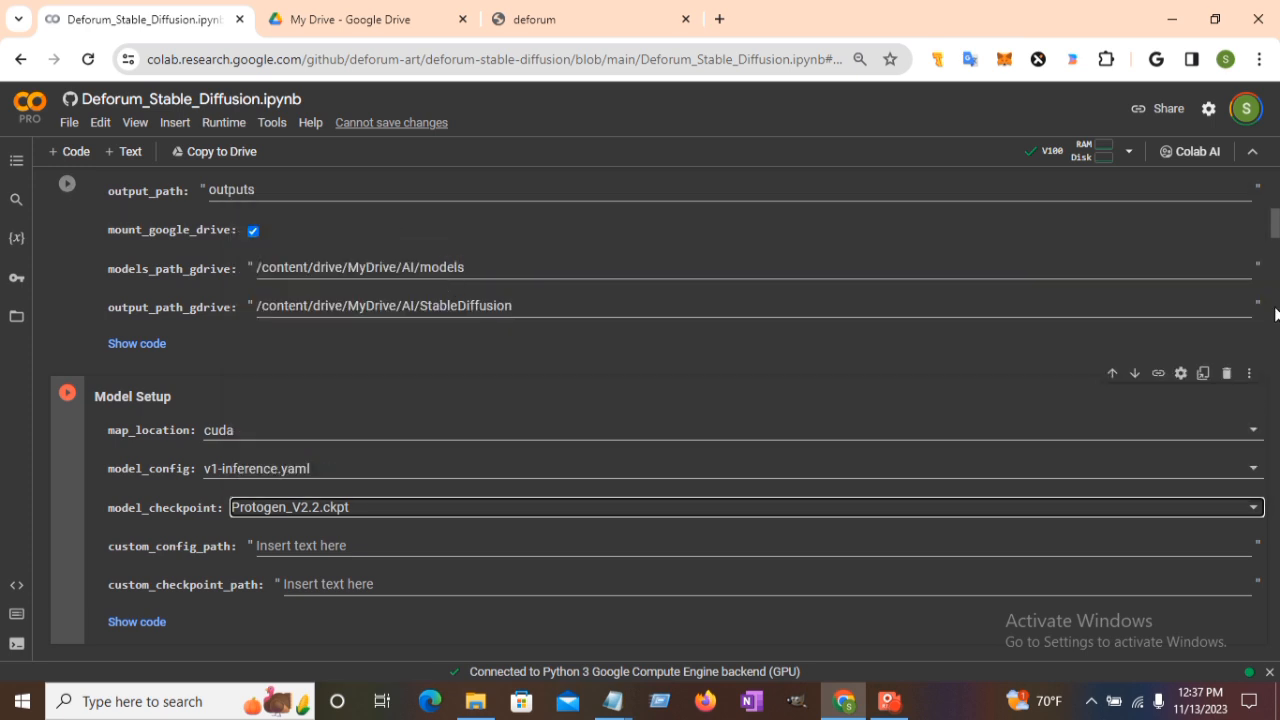
drag(1277, 228, 1277, 256)
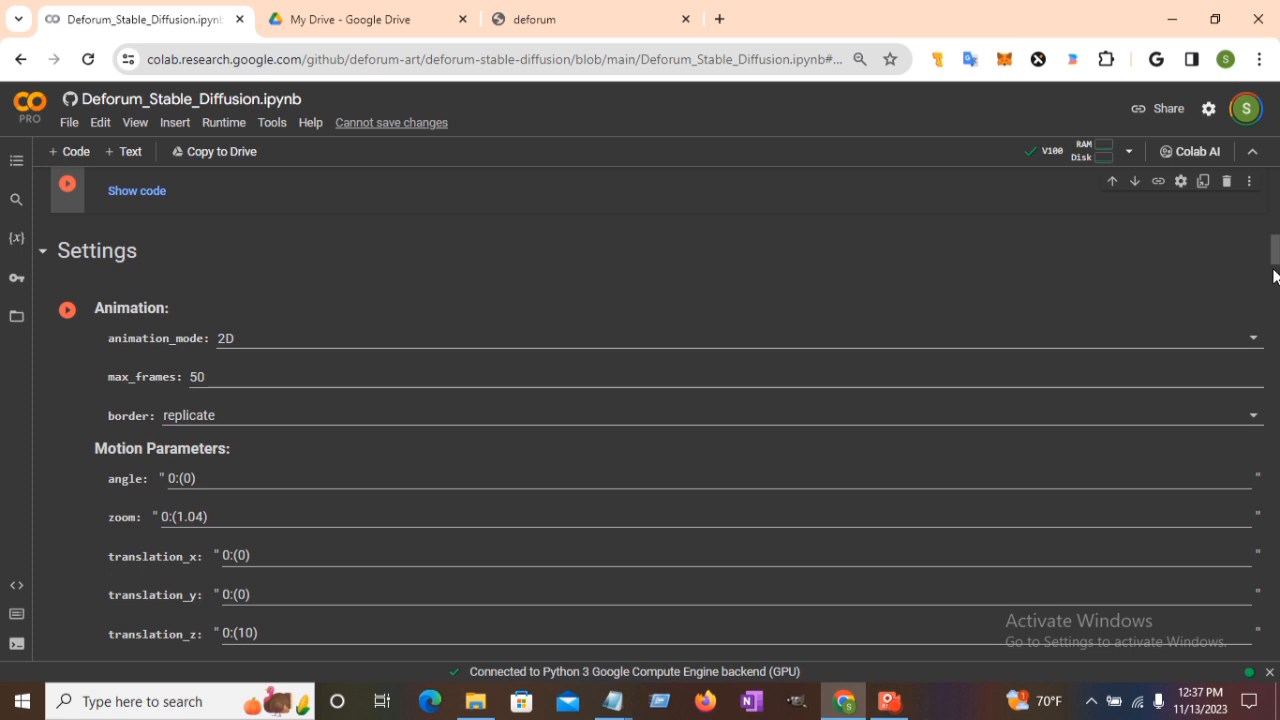
click(1251, 344)
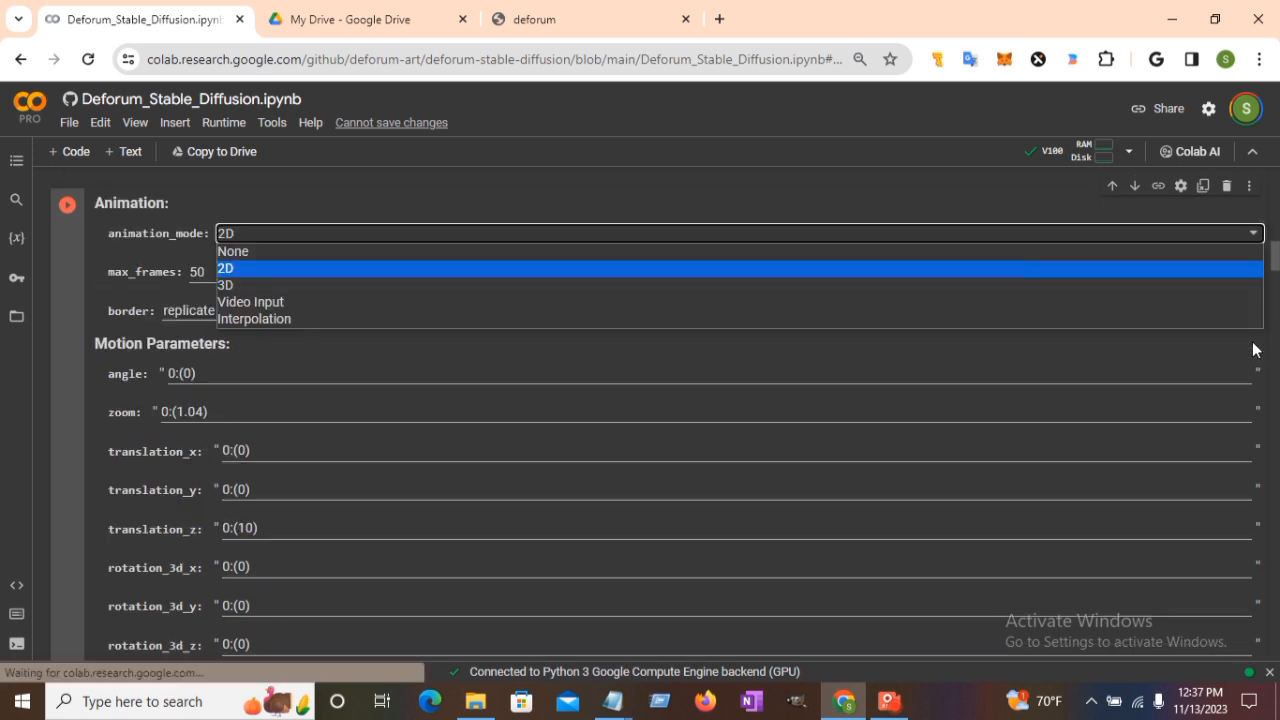
click(1027, 270)
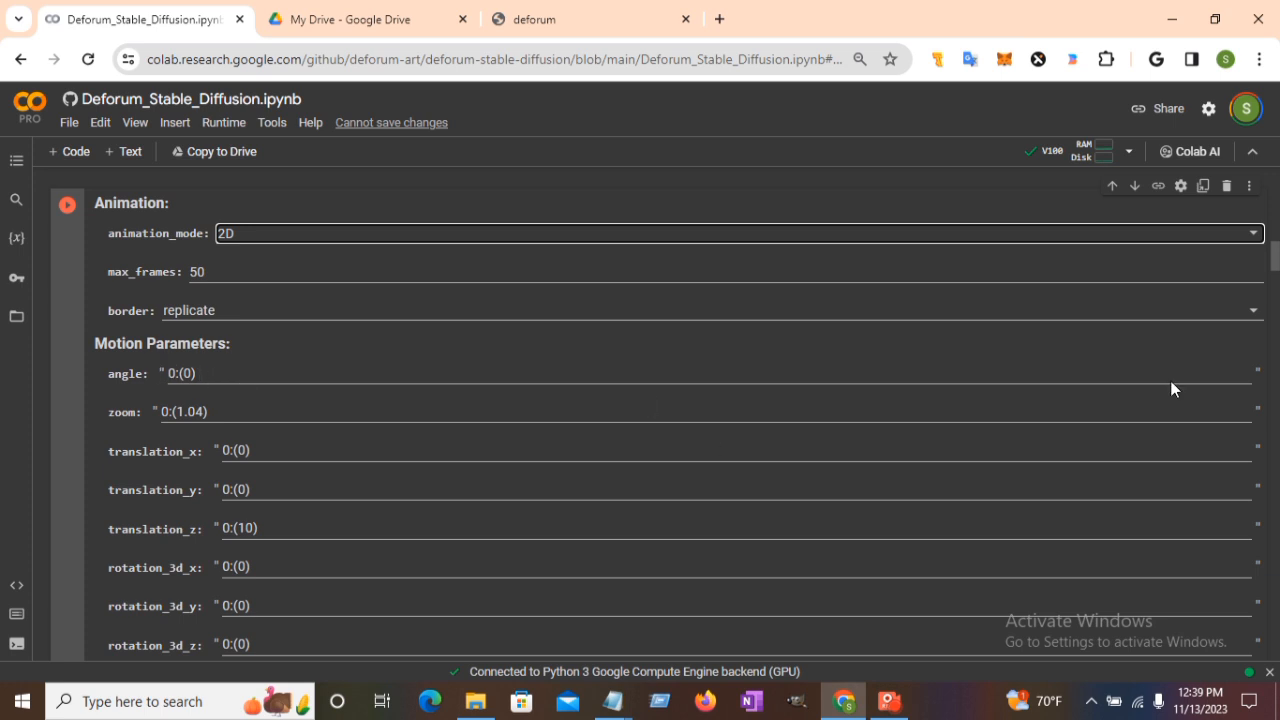
drag(1277, 265, 1276, 288)
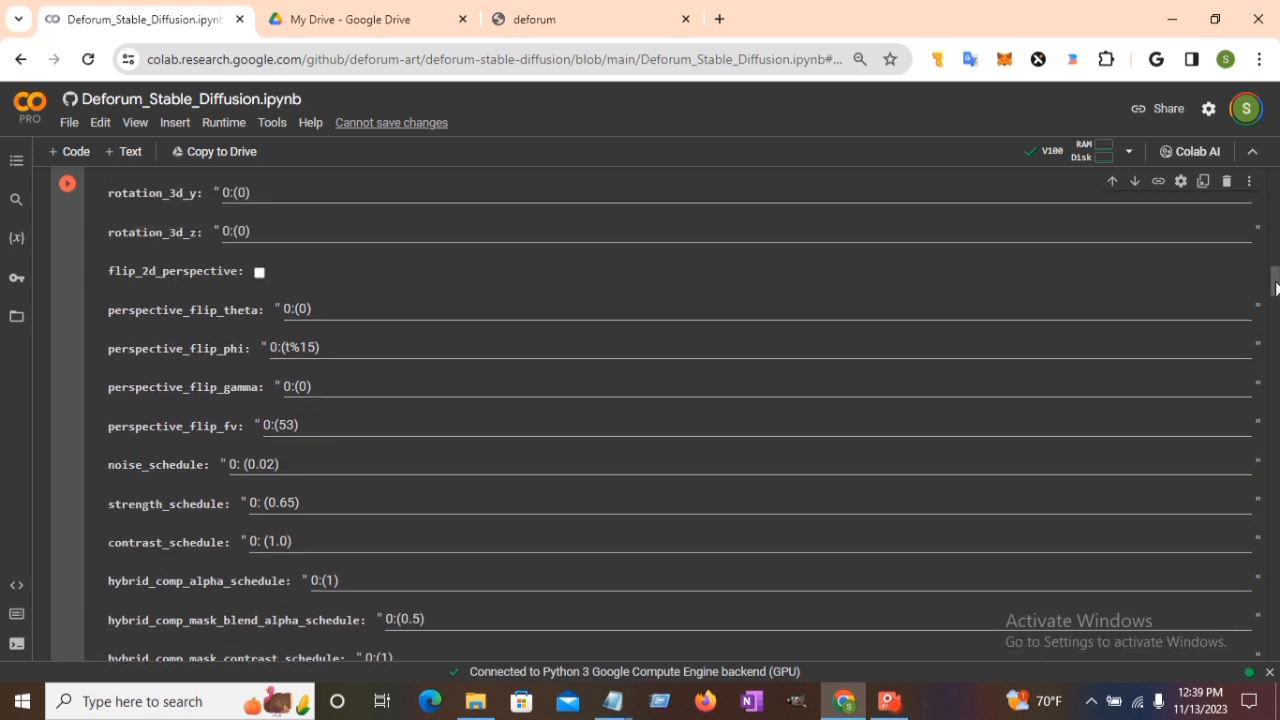
drag(1276, 288, 1276, 294)
mouse_move(1277, 298)
mouse_down()
mouse_move(1276, 321)
mouse_move(1276, 289)
mouse_up()
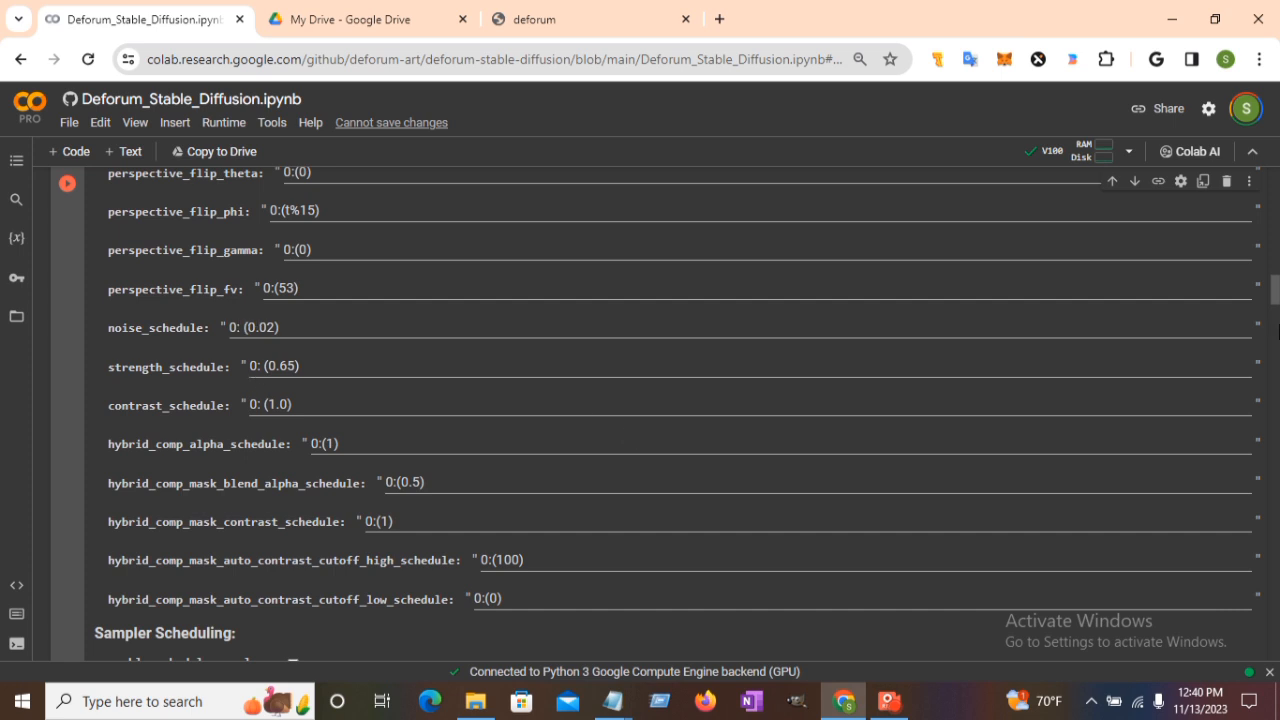
drag(1276, 287, 1276, 322)
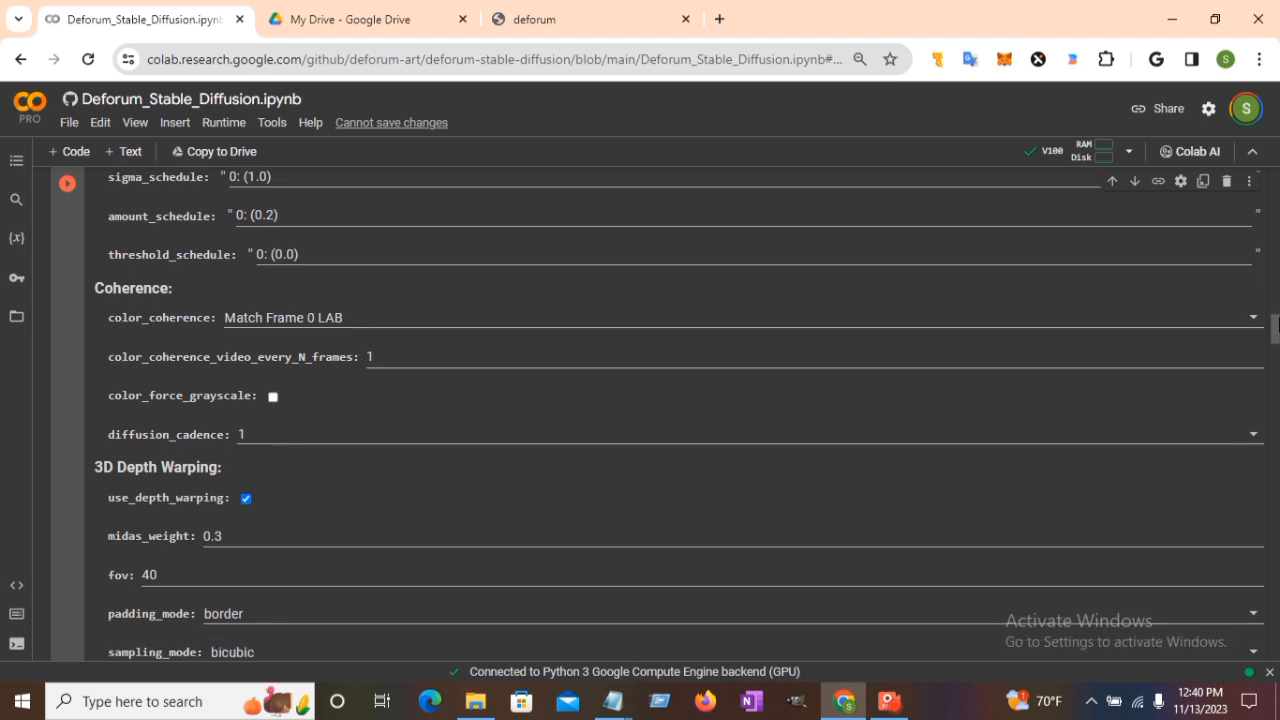
click(289, 437)
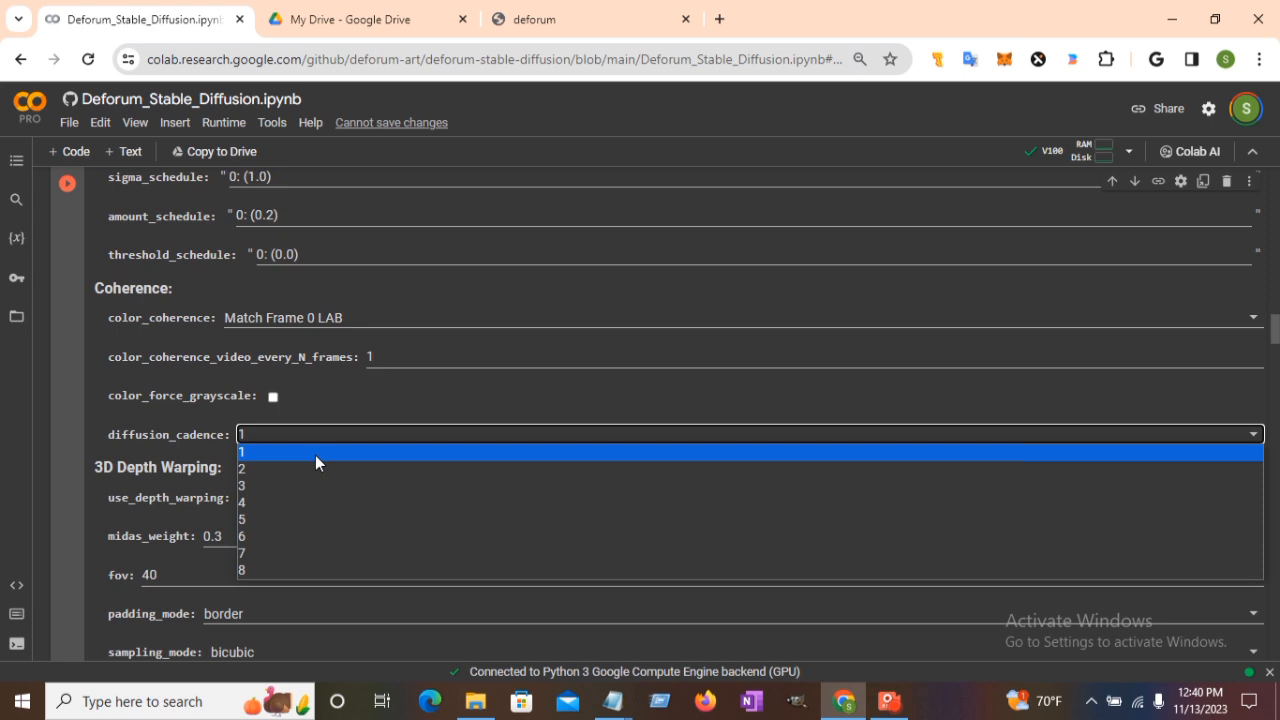
click(730, 397)
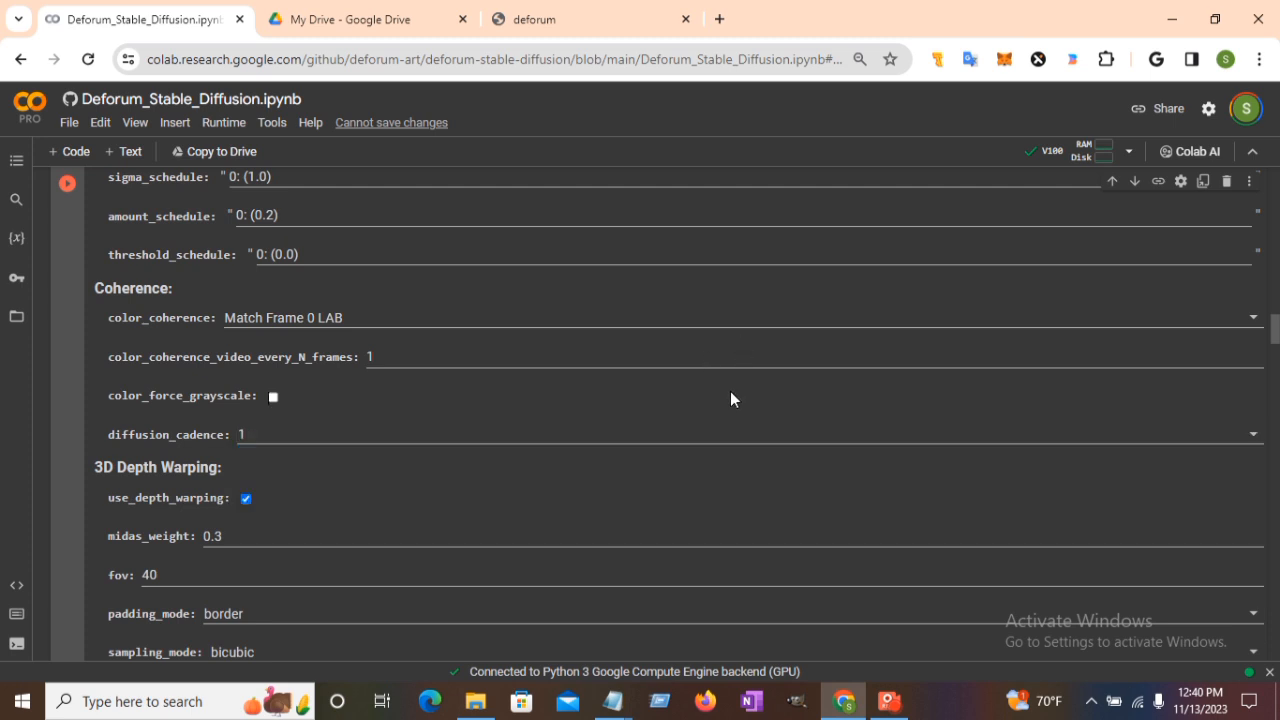
drag(1277, 333, 1277, 250)
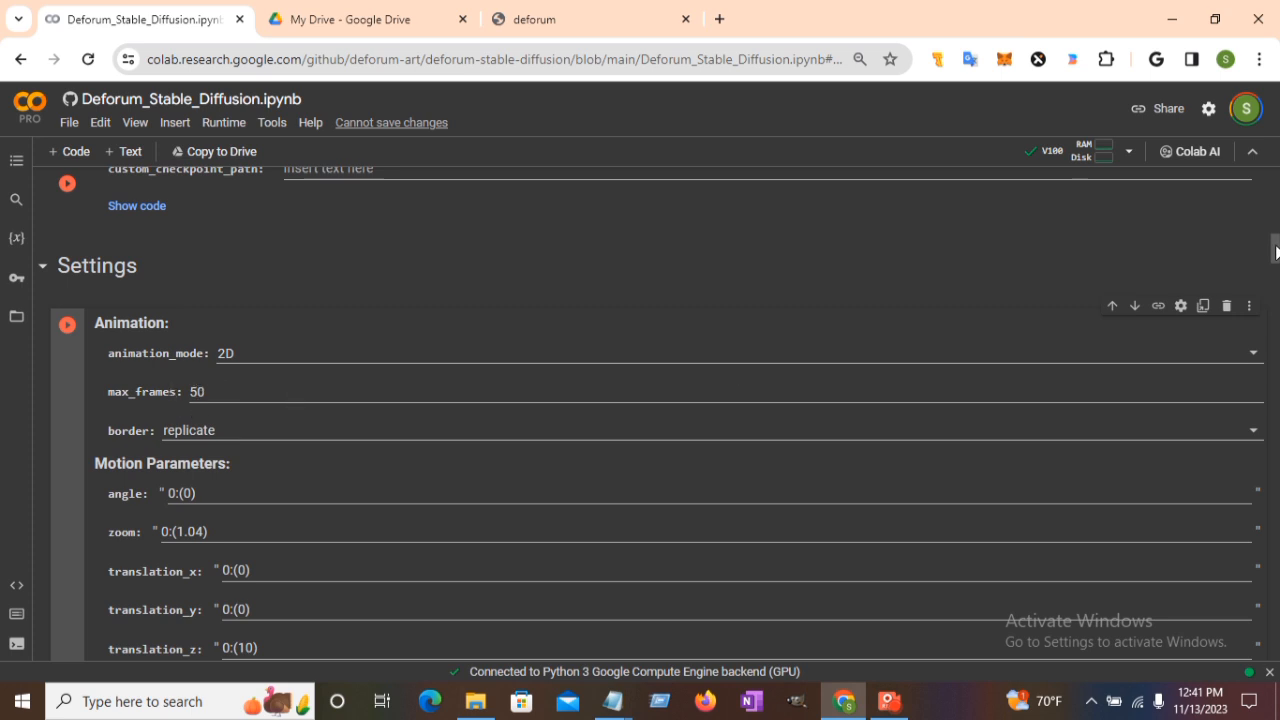
drag(1276, 246, 1277, 420)
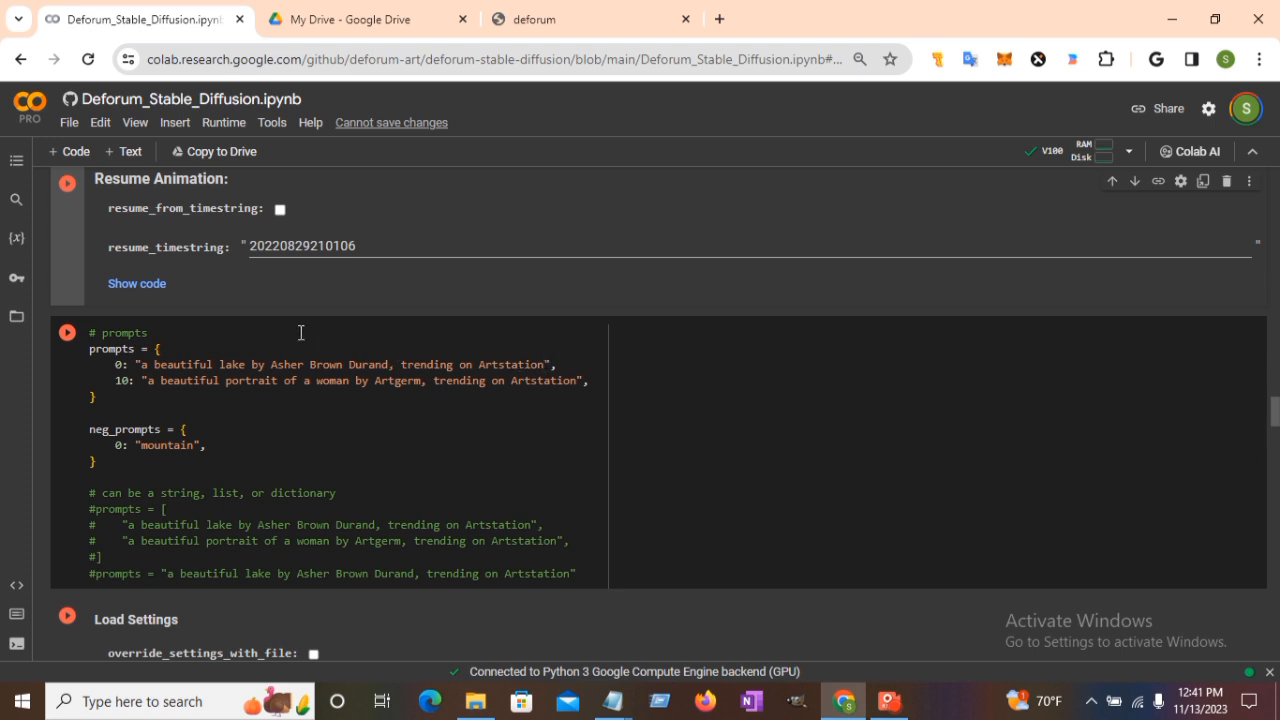
click(546, 364)
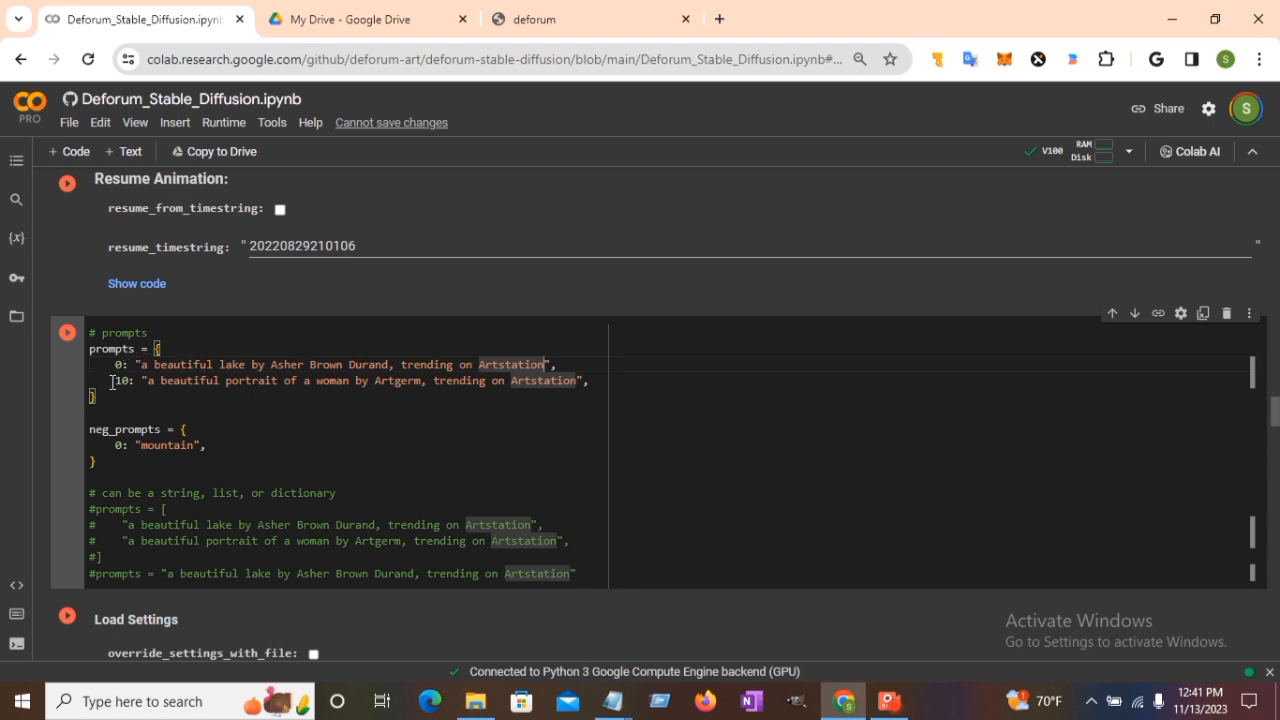
click(111, 381)
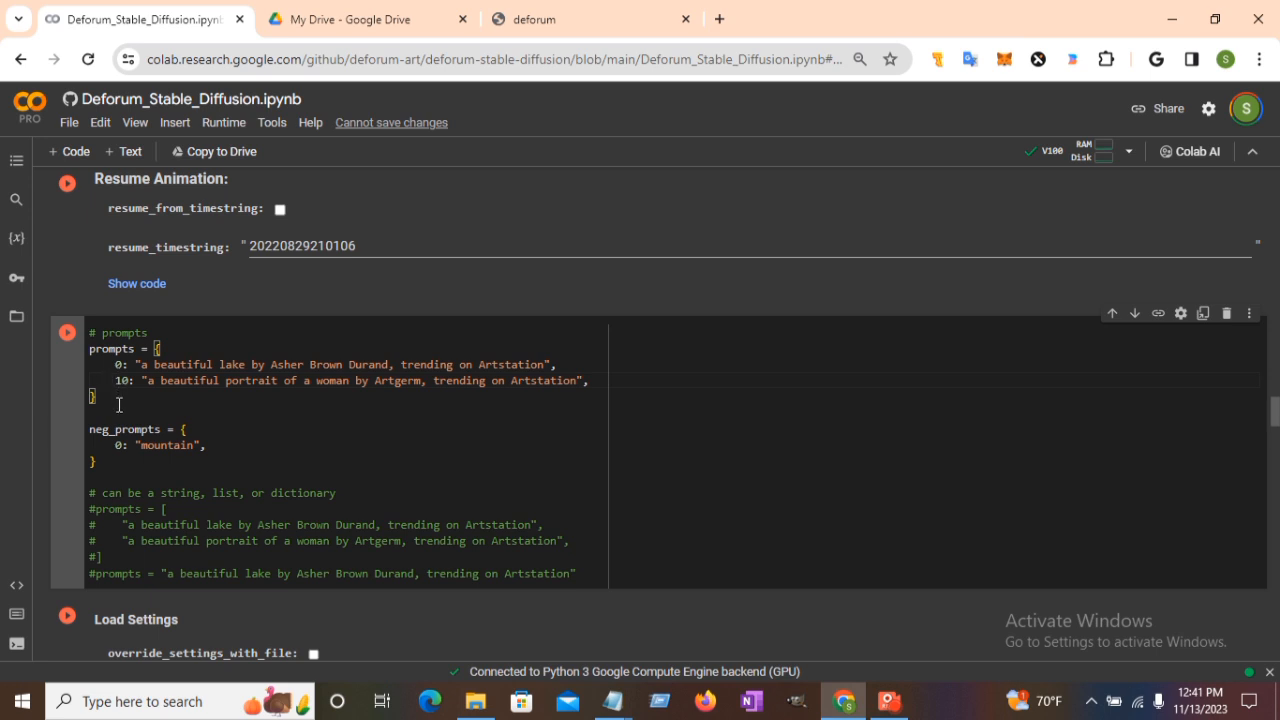
key(ctrl+slash)
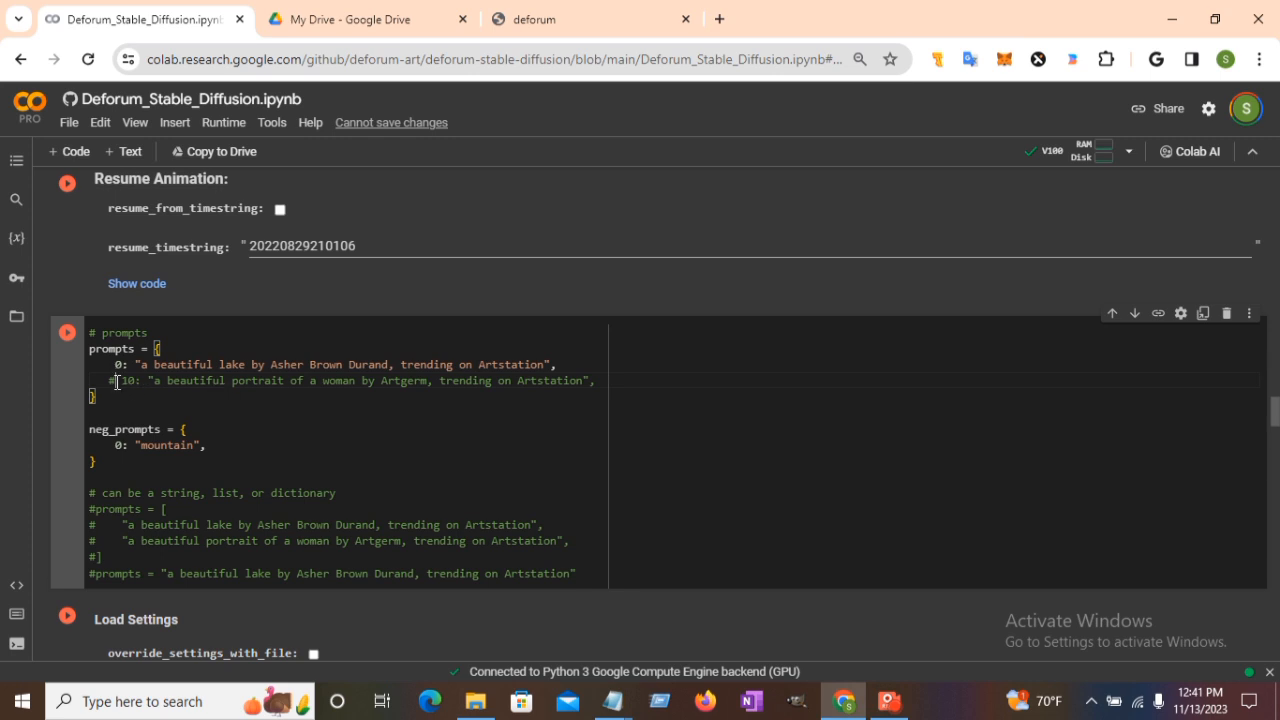
key(BackSpace)
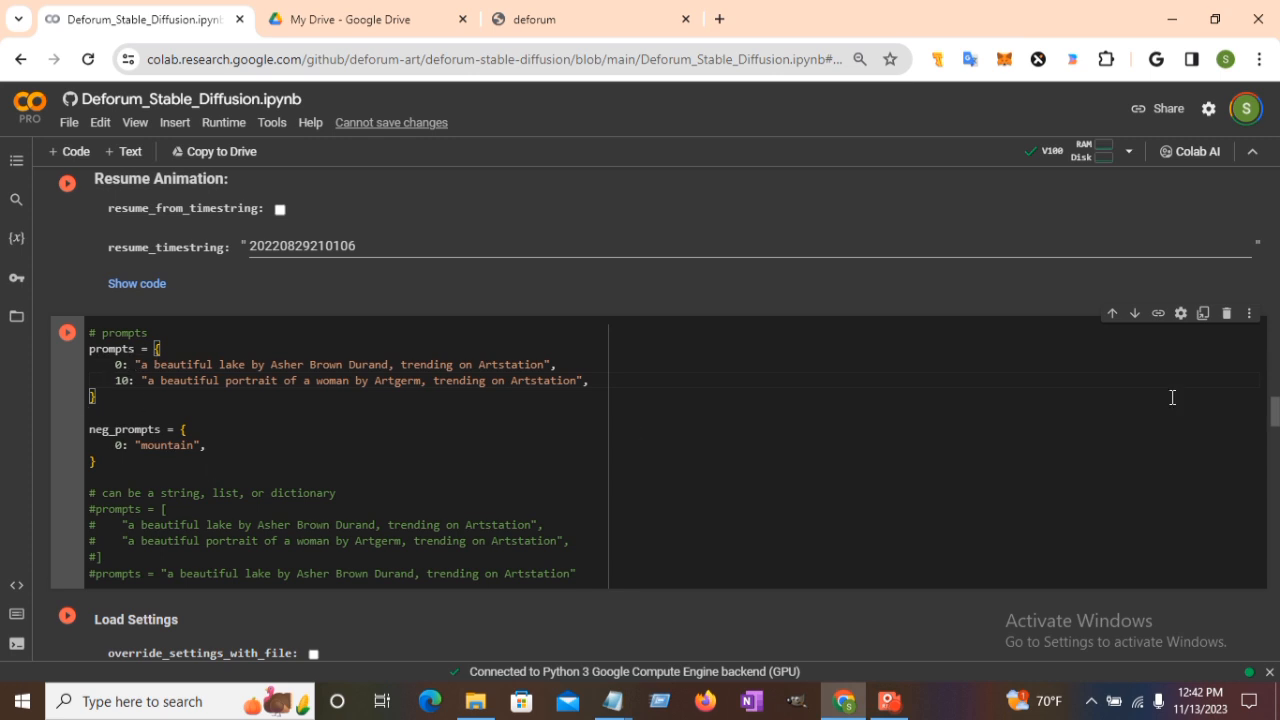
Keep euler_ancestral as the sampler.
drag(1275, 412, 1276, 440)
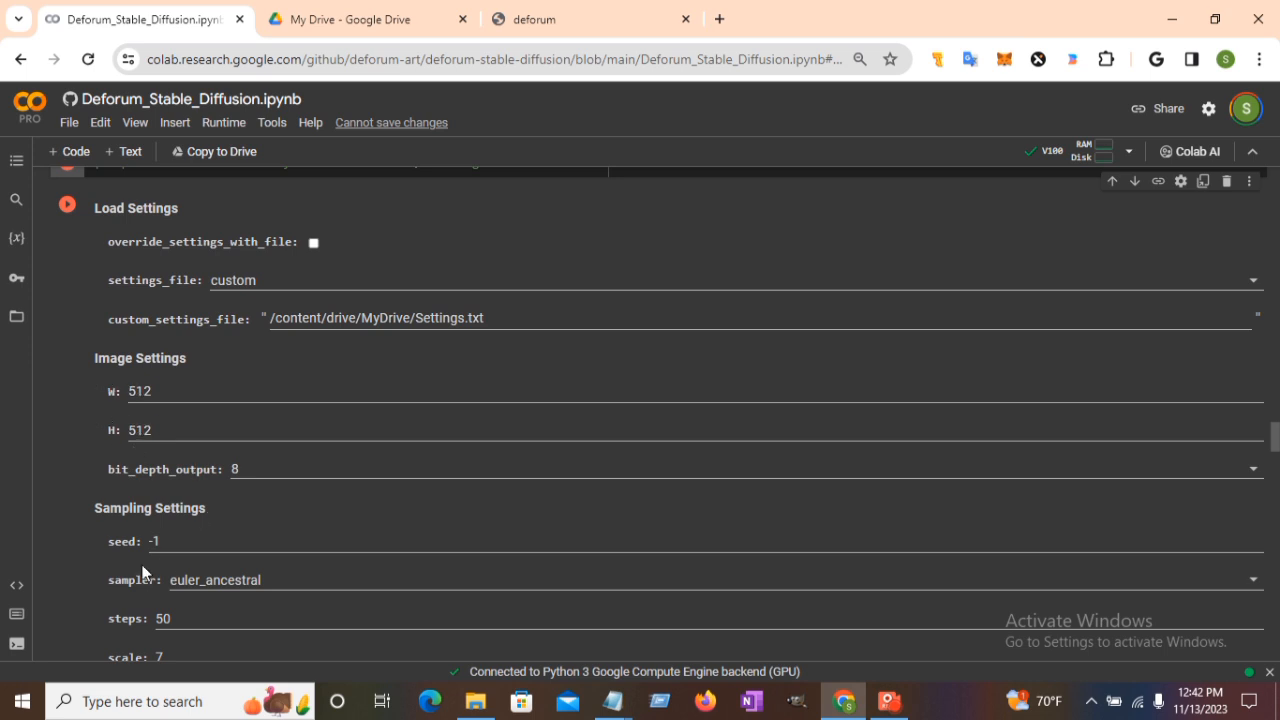
click(263, 582)
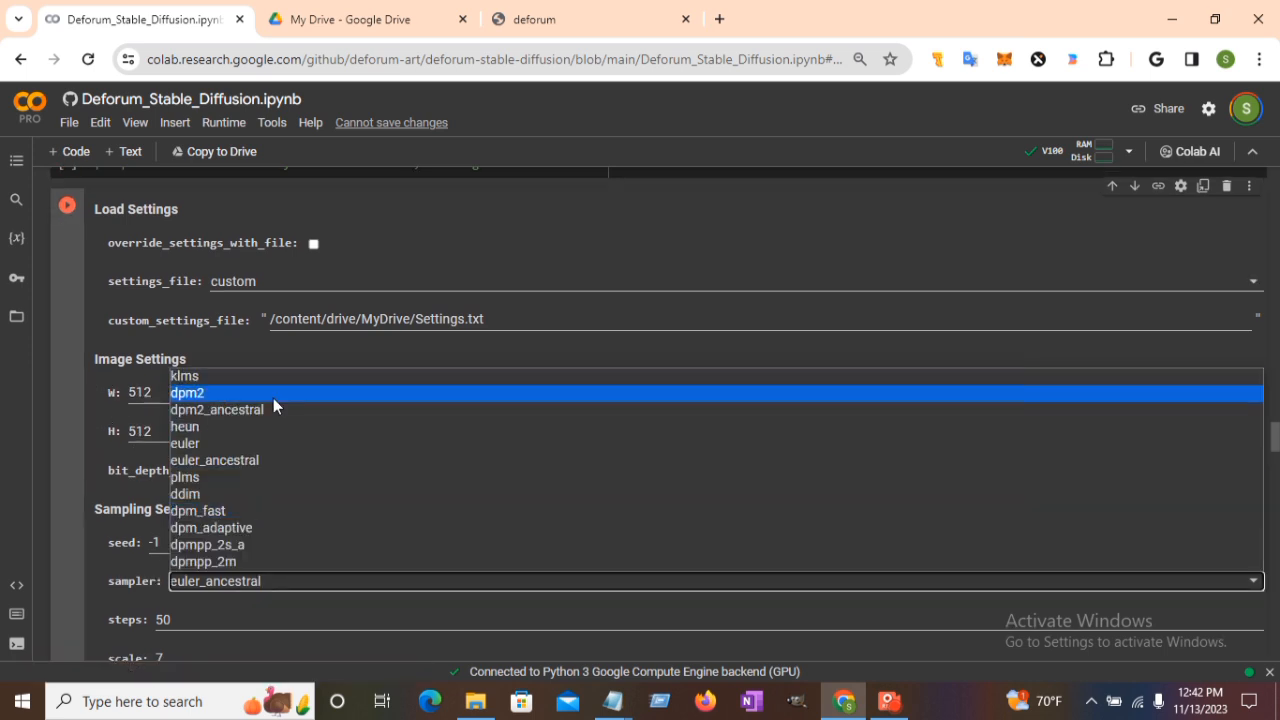
click(270, 459)
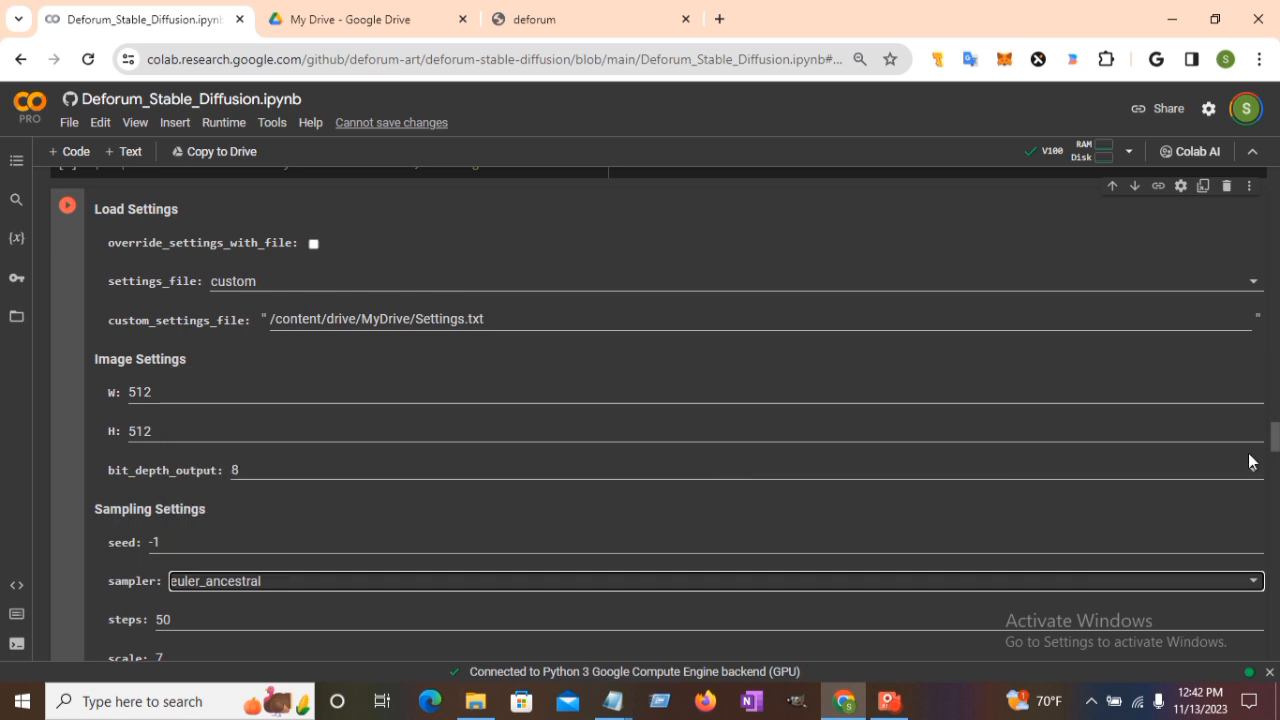
Check the saved files in My Drive, then return to the notebook's Batch Settings (tutorial1).
scroll(1274, 440, down, 2)
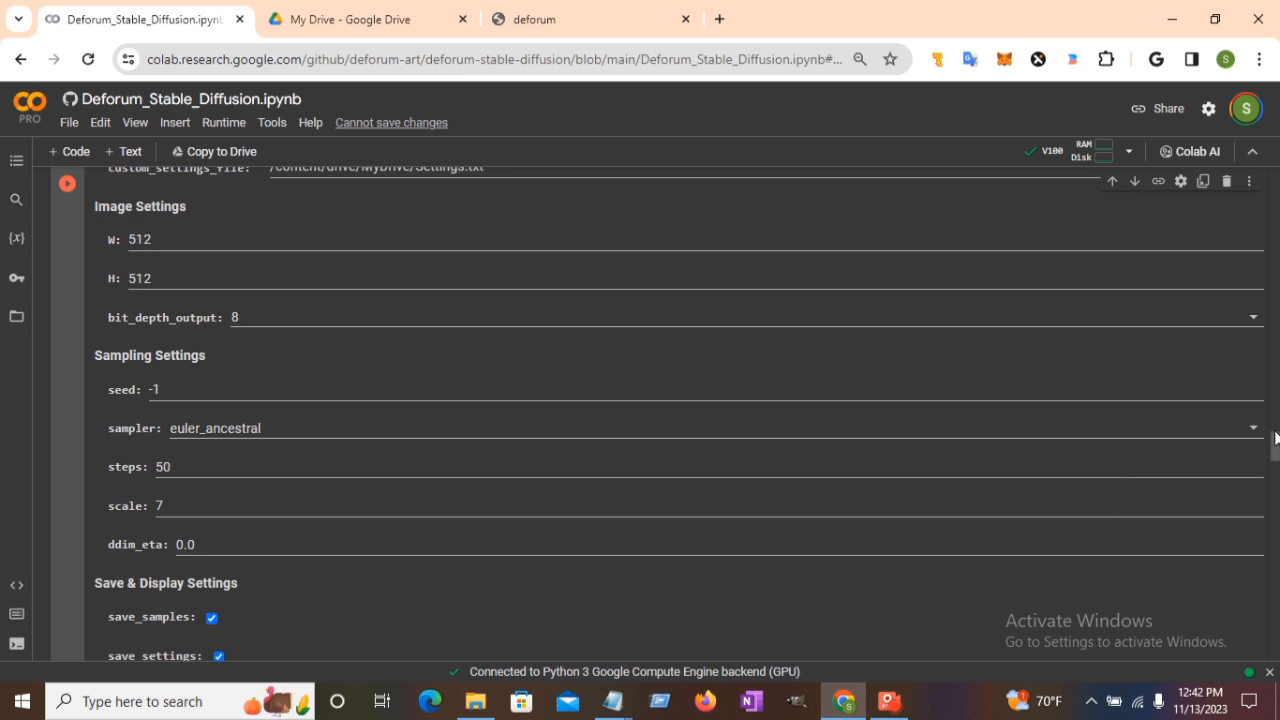
drag(1274, 448, 1274, 476)
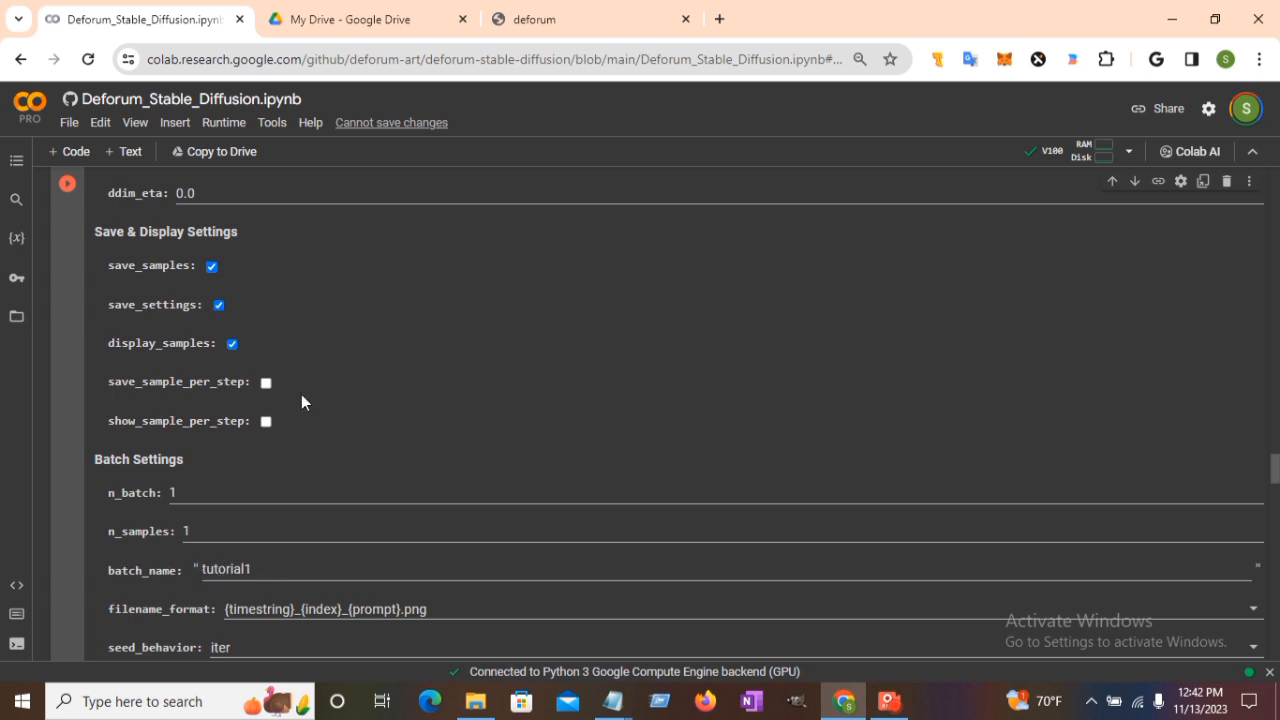
click(330, 31)
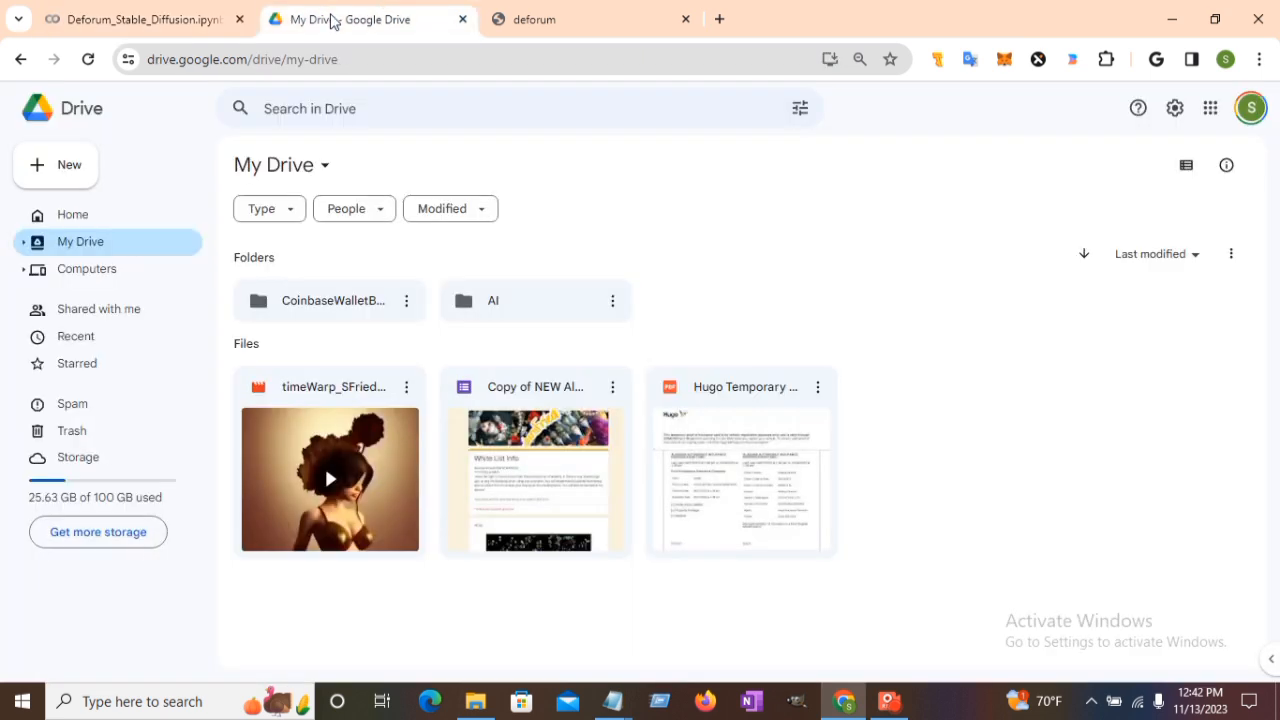
click(162, 20)
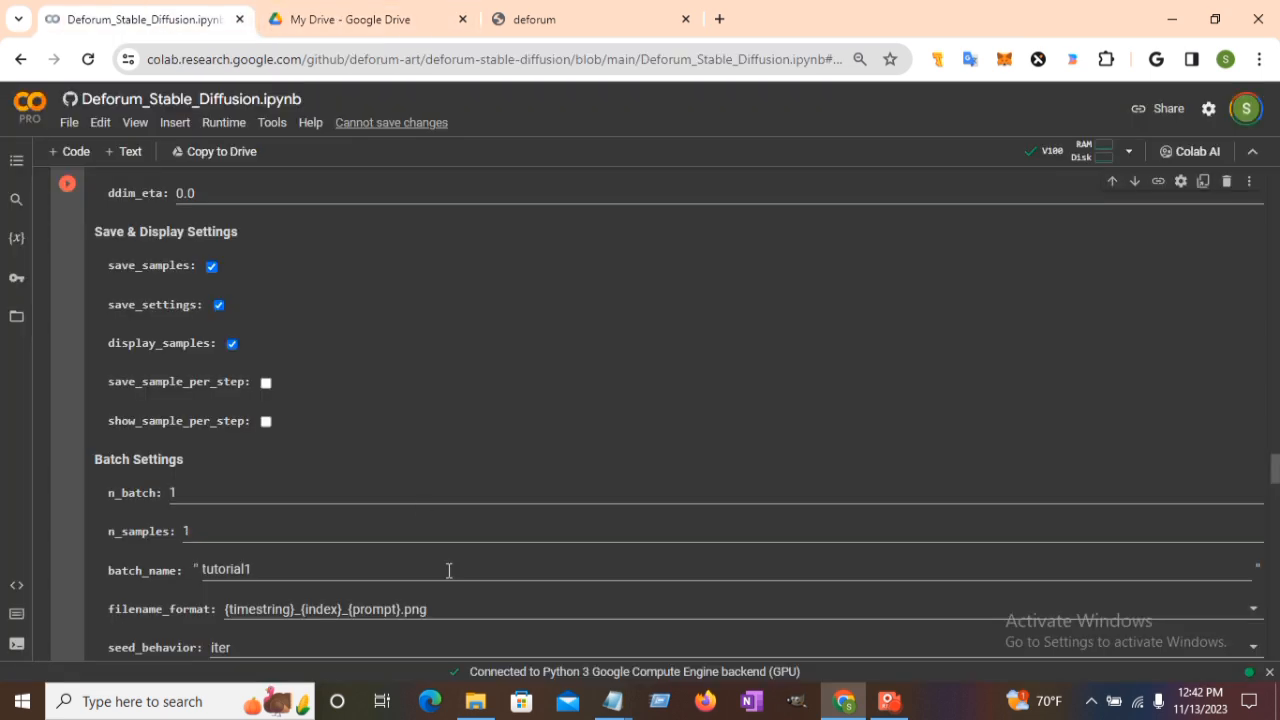
Tick create_gif under Create Video From Frames > New Version.
click(754, 648)
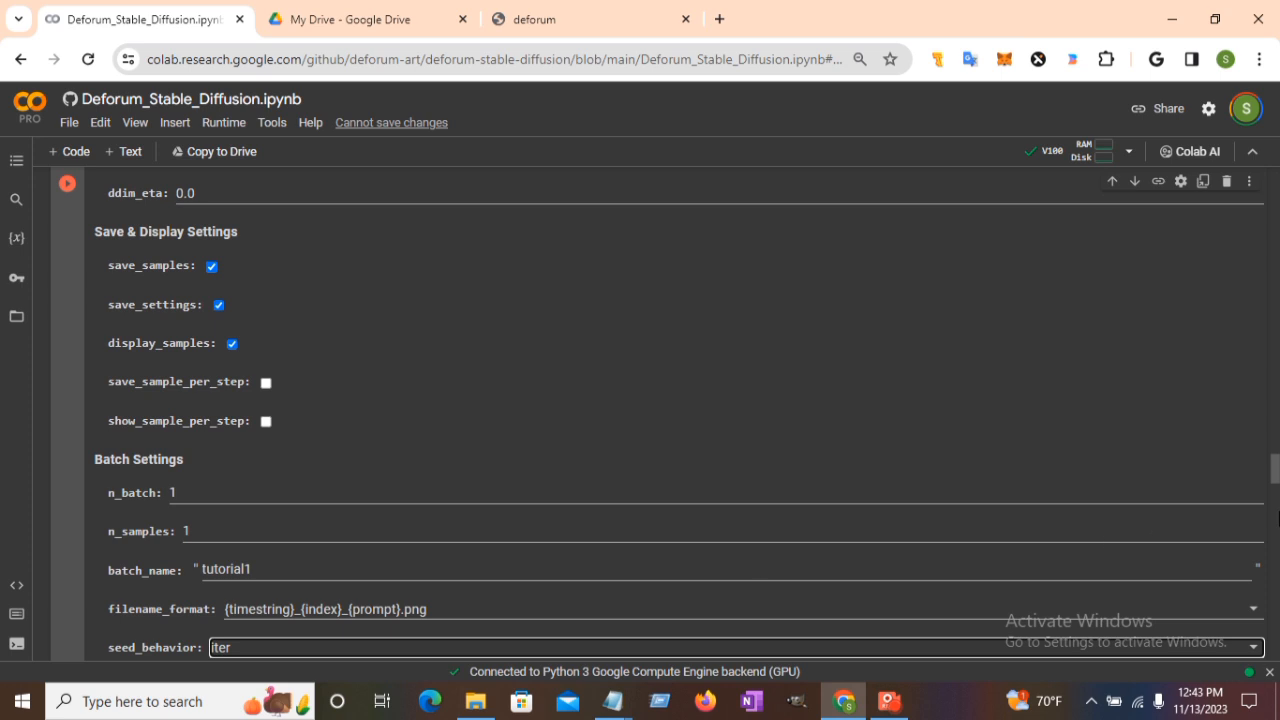
drag(1276, 472, 1276, 600)
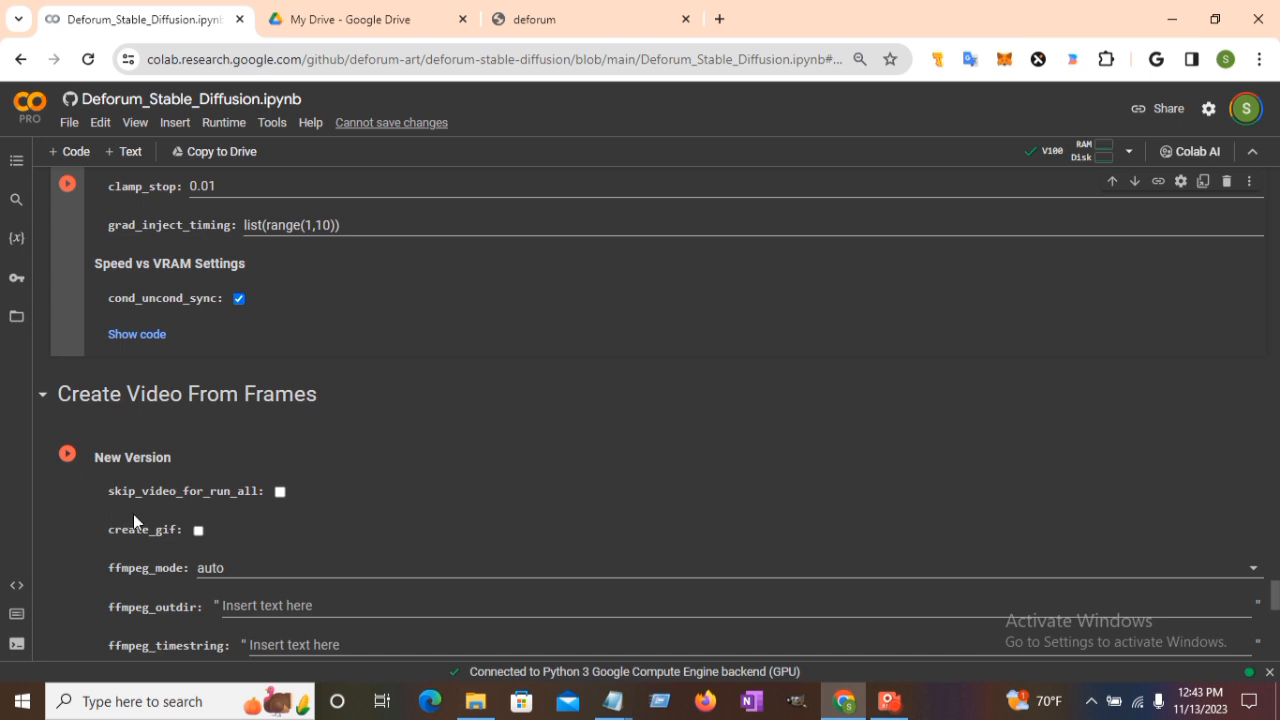
scroll(283, 489, down, 3)
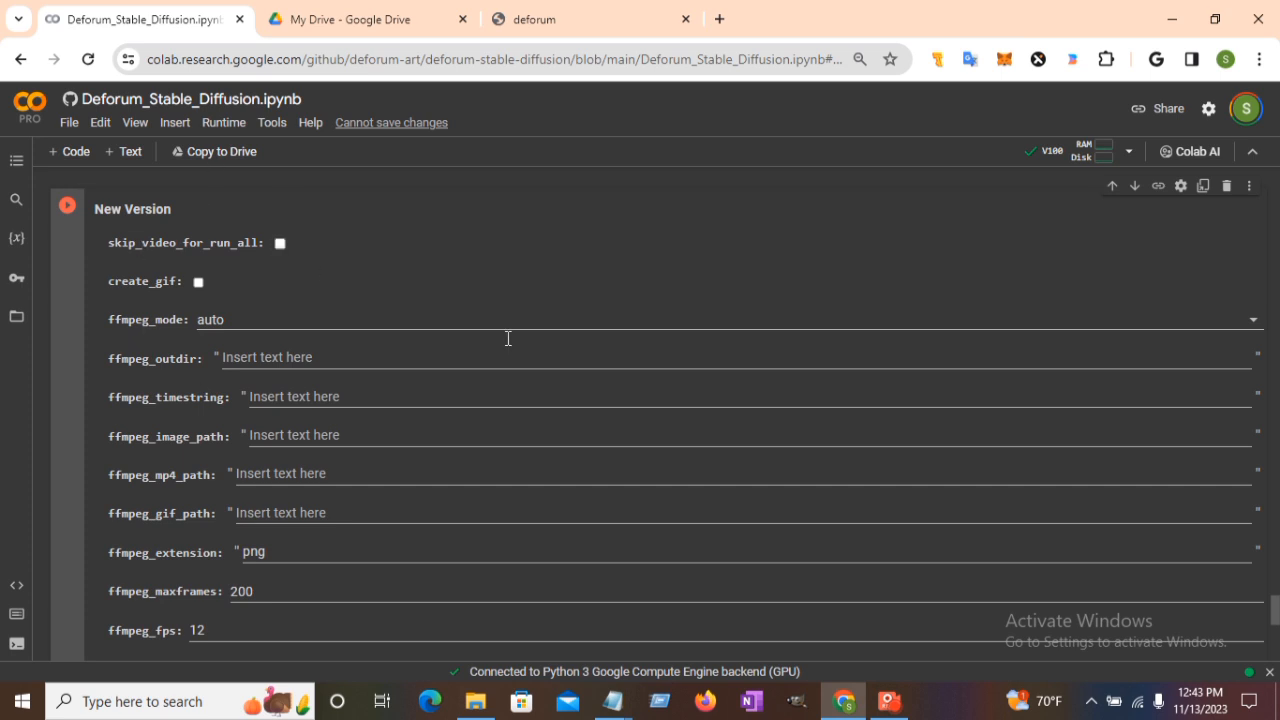
click(280, 248)
Start Runtime > Run all from the top of the notebook and follow the setup output.
drag(1276, 603, 1277, 185)
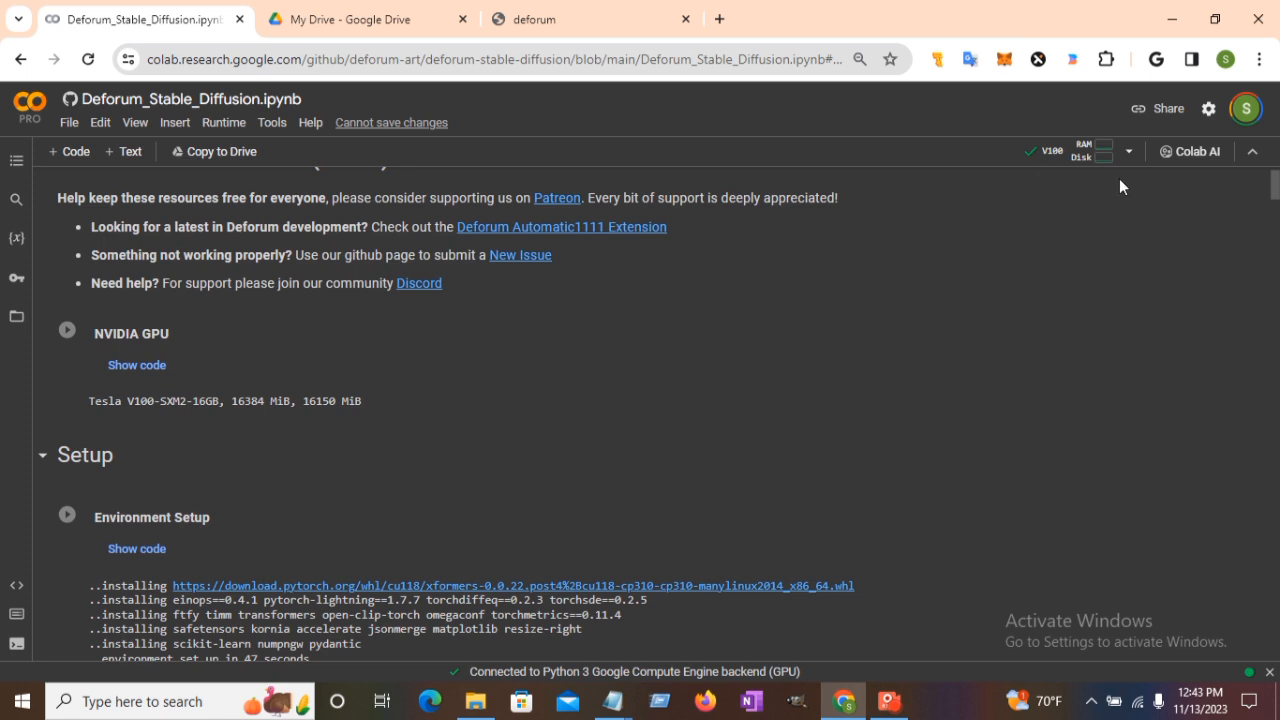
click(221, 122)
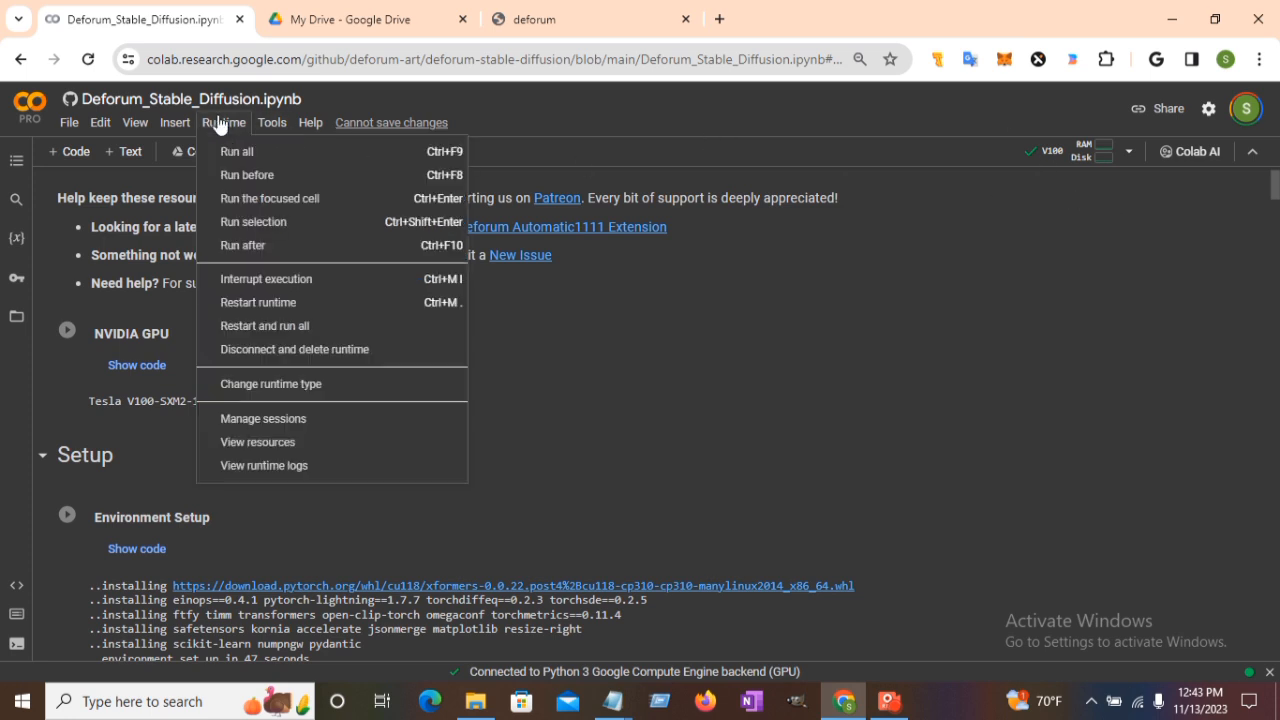
click(222, 152)
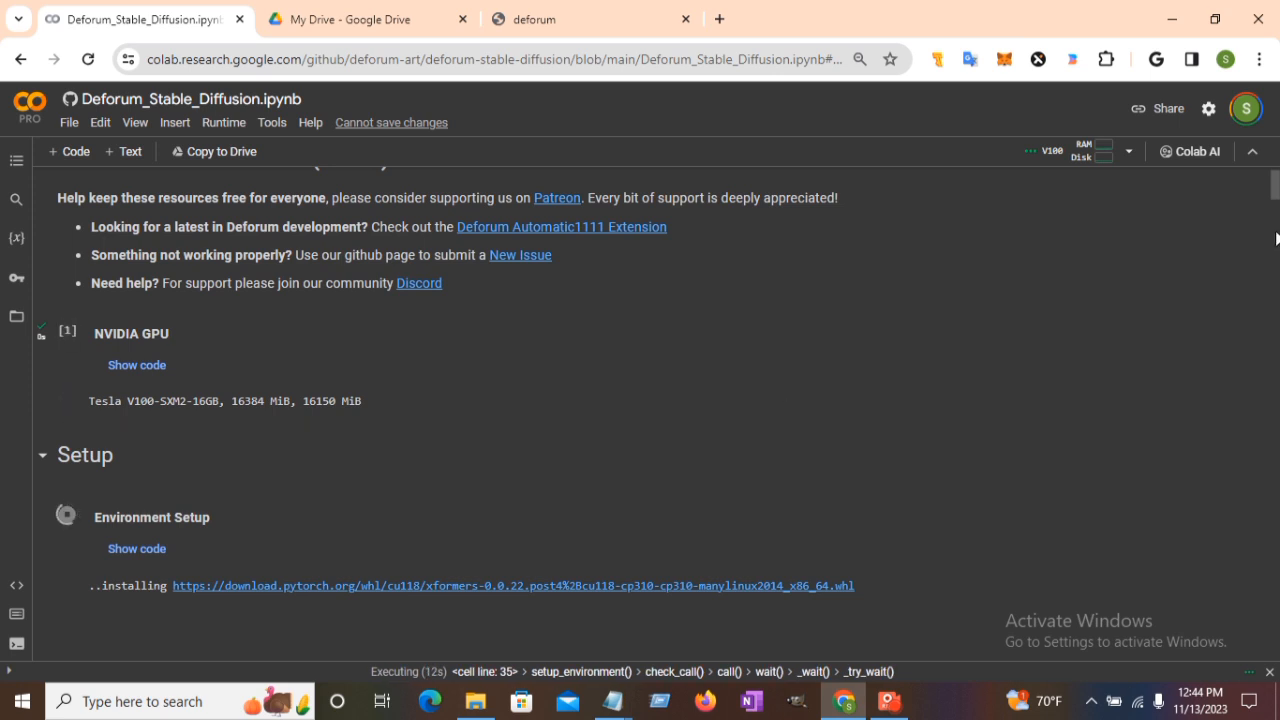
drag(1277, 192, 1277, 228)
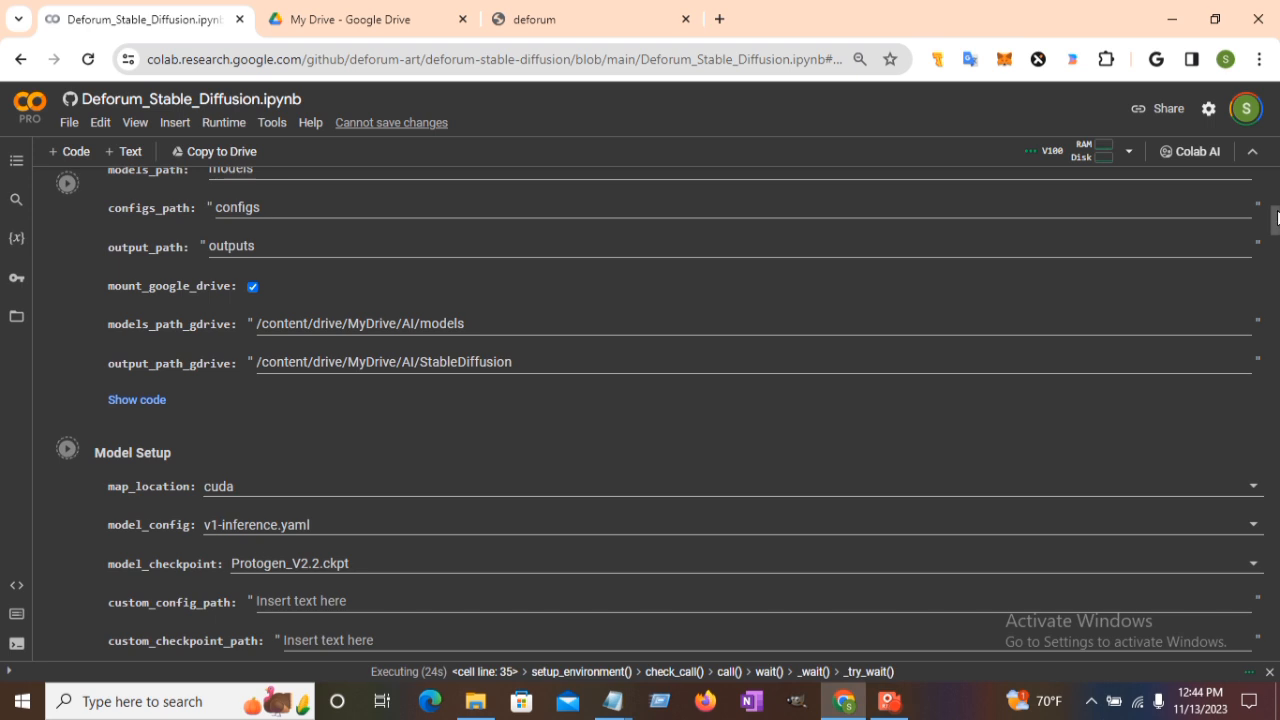
drag(1277, 218, 1277, 205)
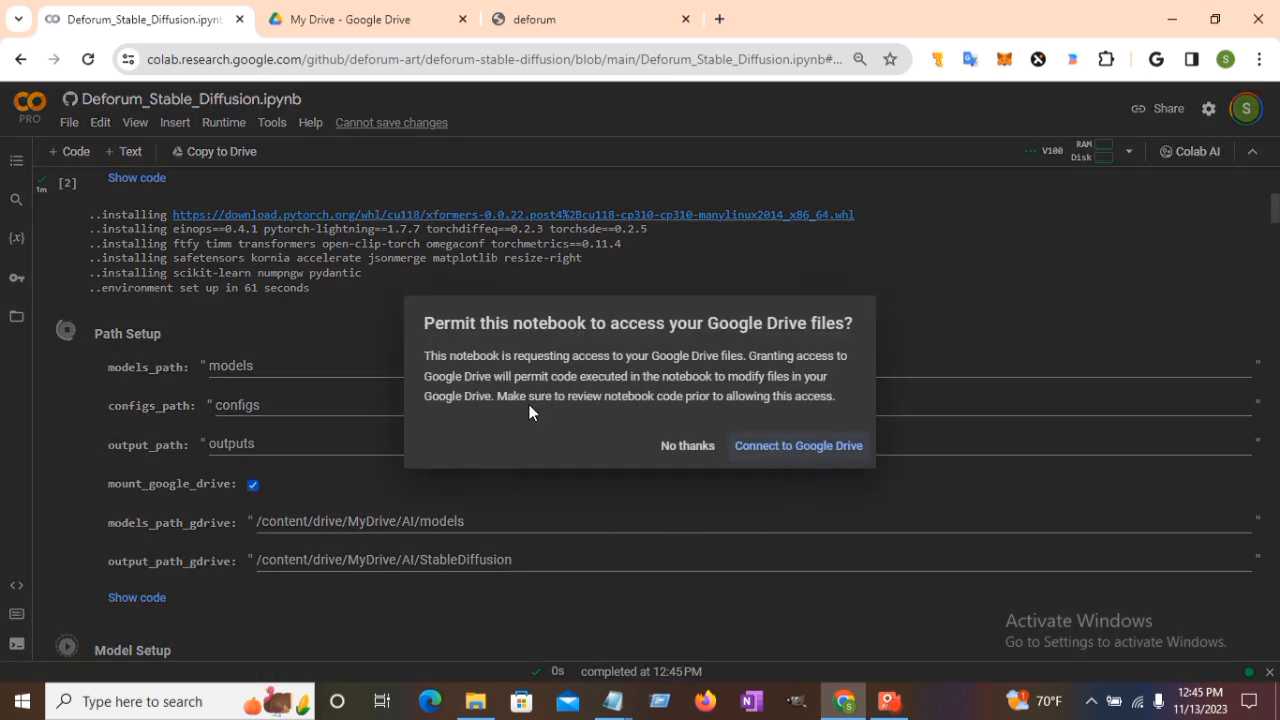
Connect to Google Drive, choose the Google account and allow the requested permissions.
click(778, 452)
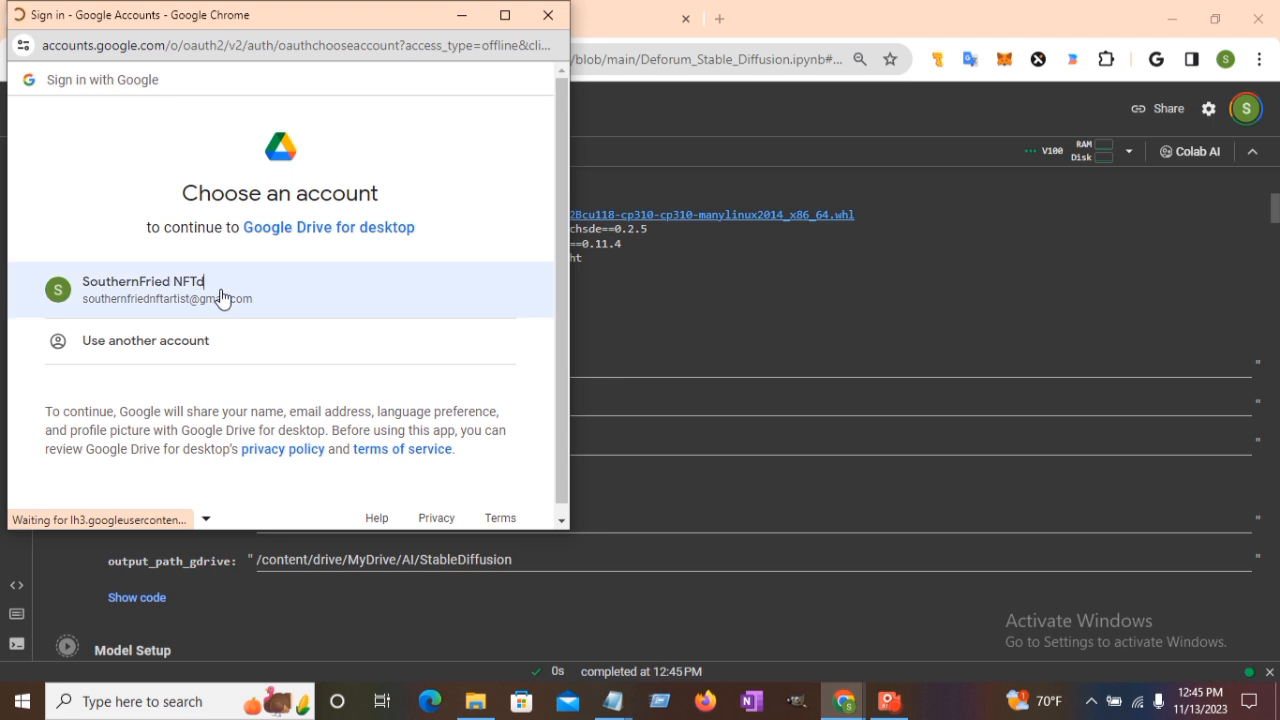
click(221, 297)
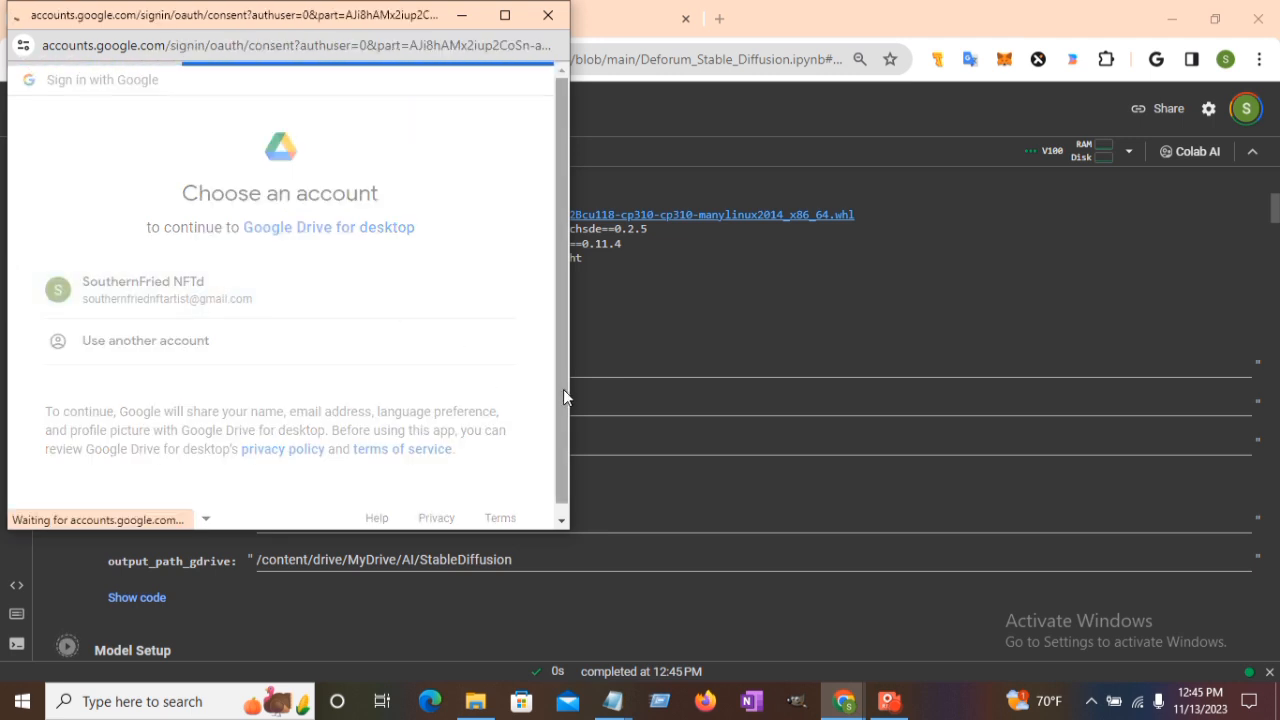
scroll(563, 397, down, 5)
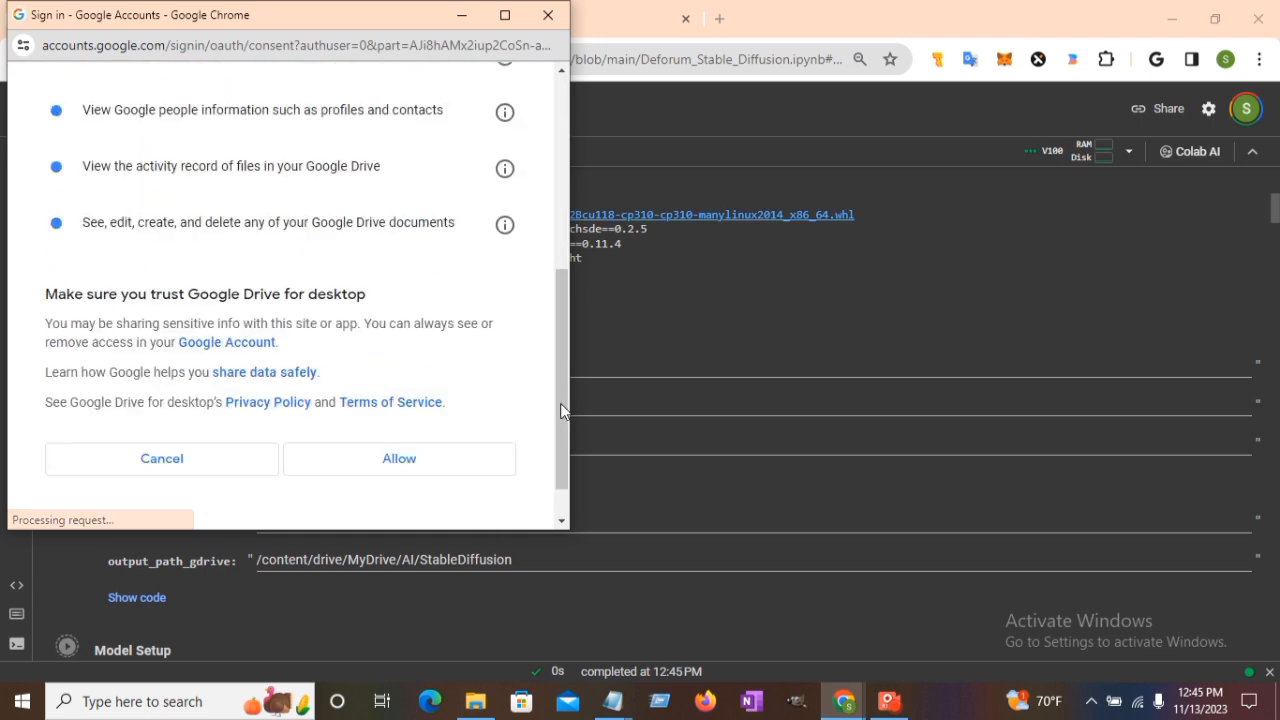
click(381, 463)
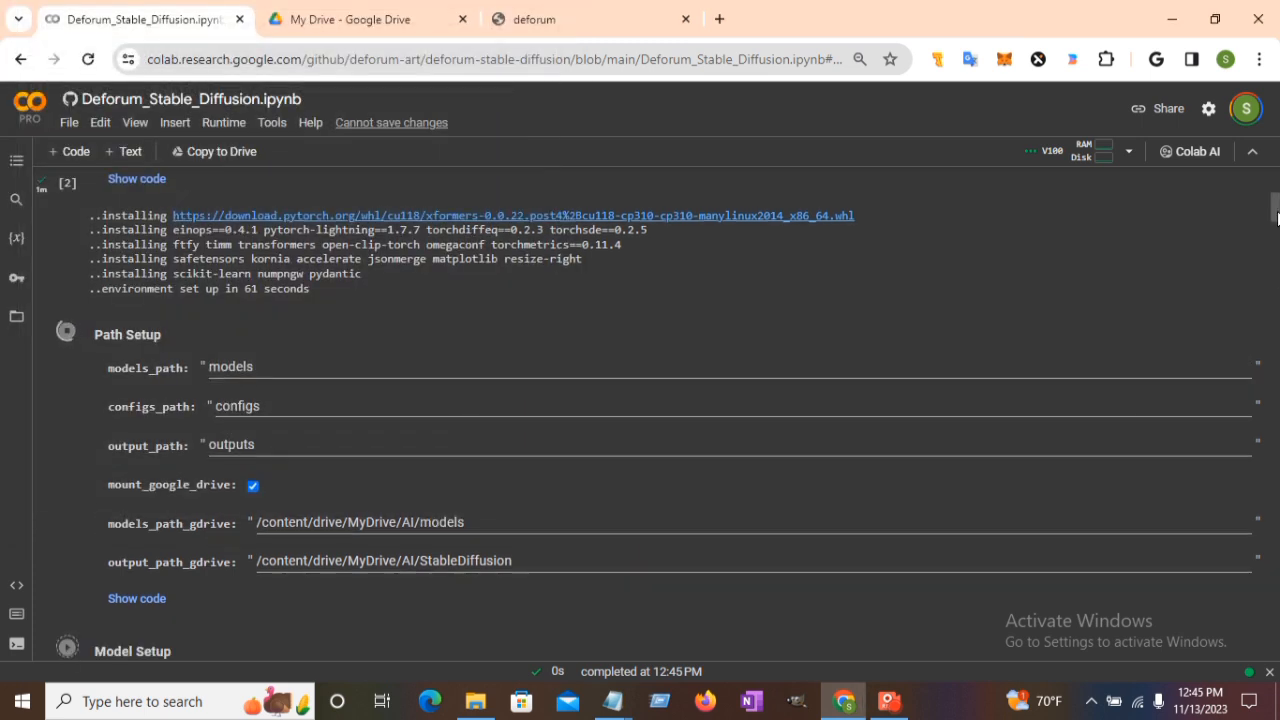
Review the Path Setup and Model Setup output, then switch to the deforum.art tab.
drag(1275, 213, 1275, 222)
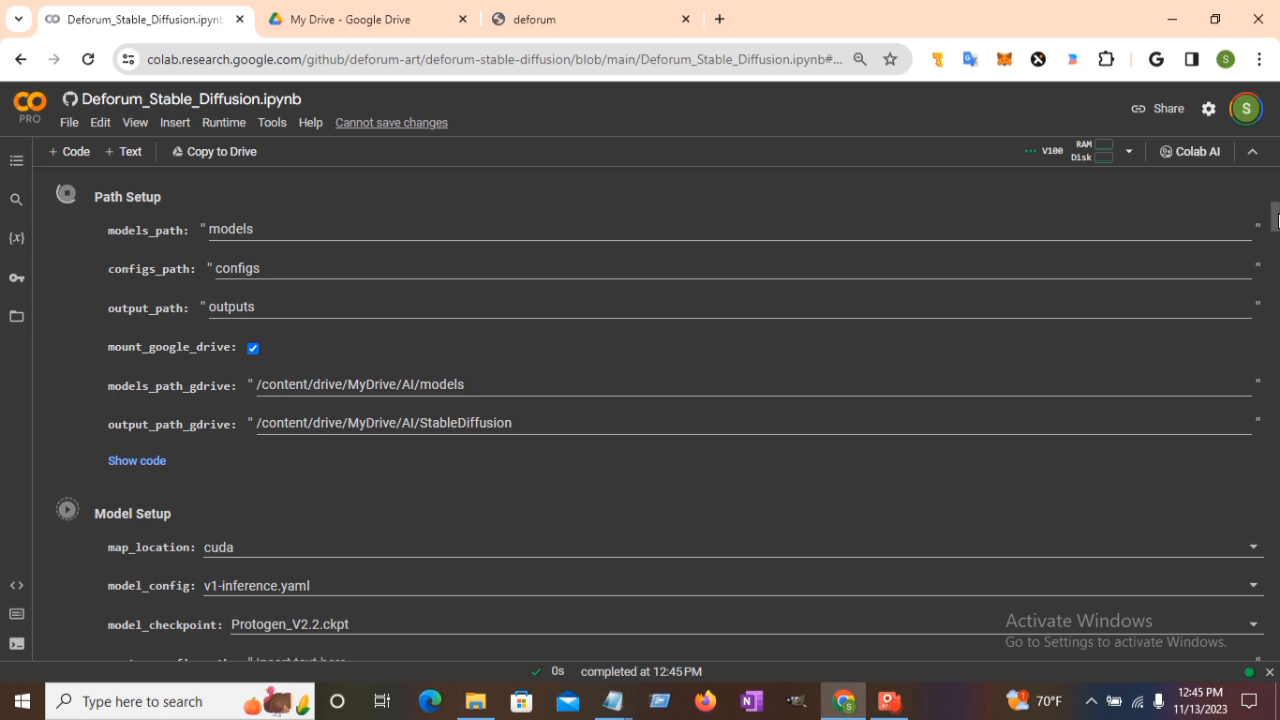
drag(1277, 220, 1276, 239)
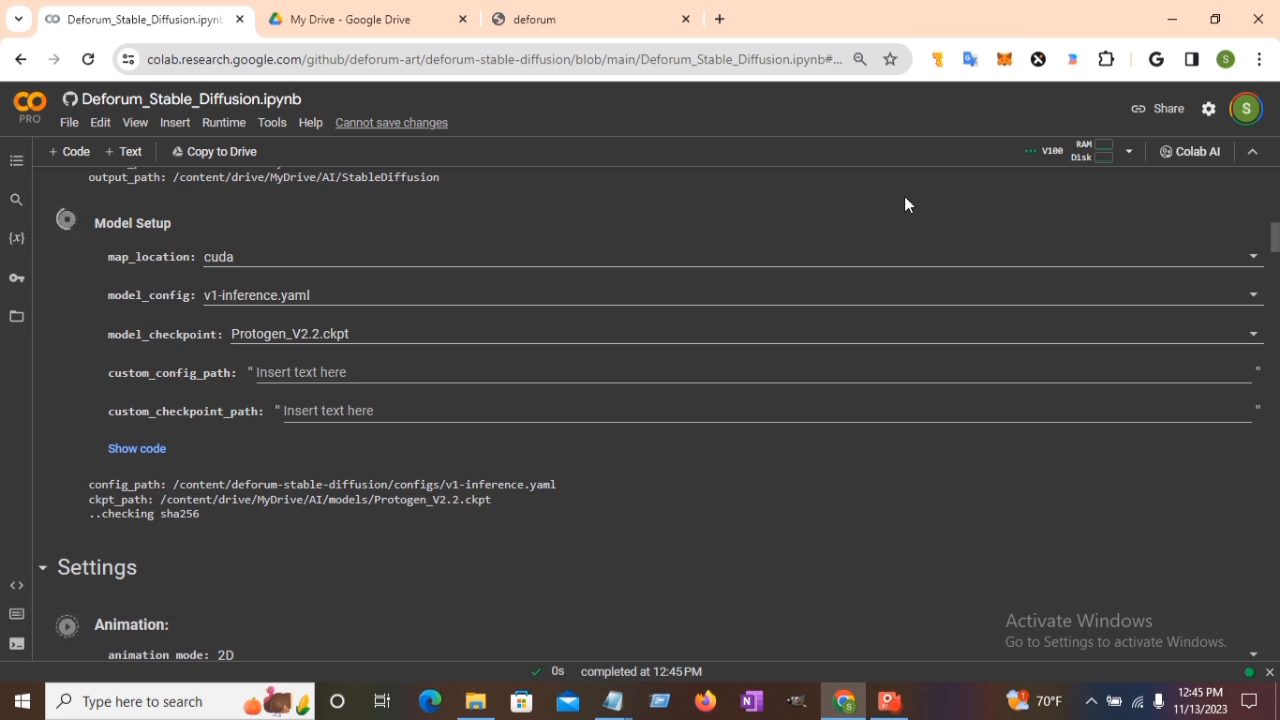
click(581, 29)
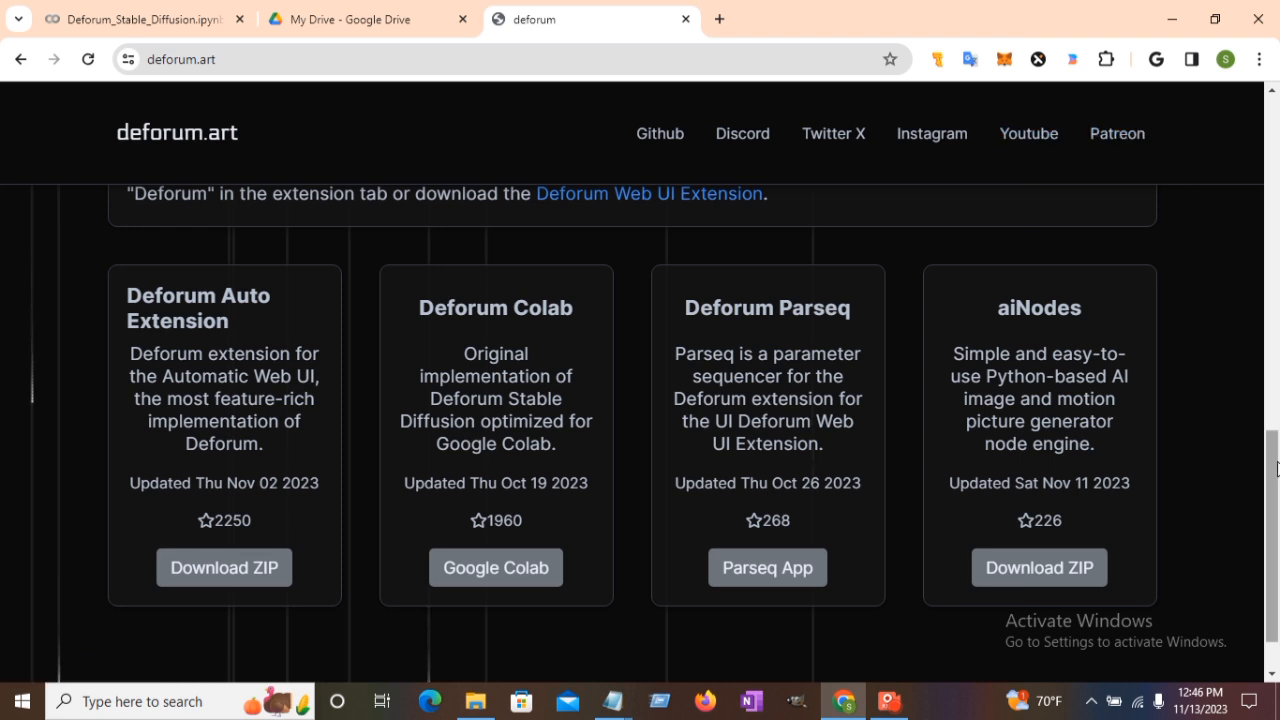
Scroll through the Deforum project page on deforum.art.
scroll(1276, 512, down, 1)
drag(1276, 512, 1278, 300)
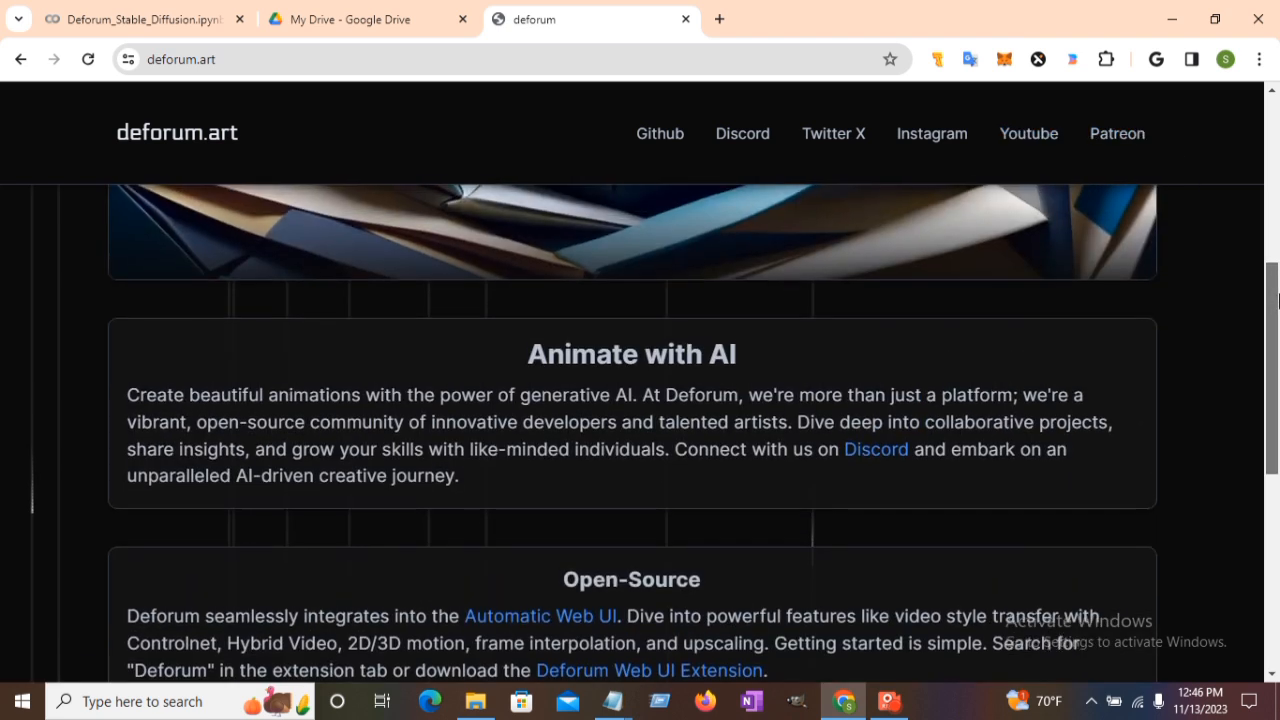
scroll(1278, 280, up, 1)
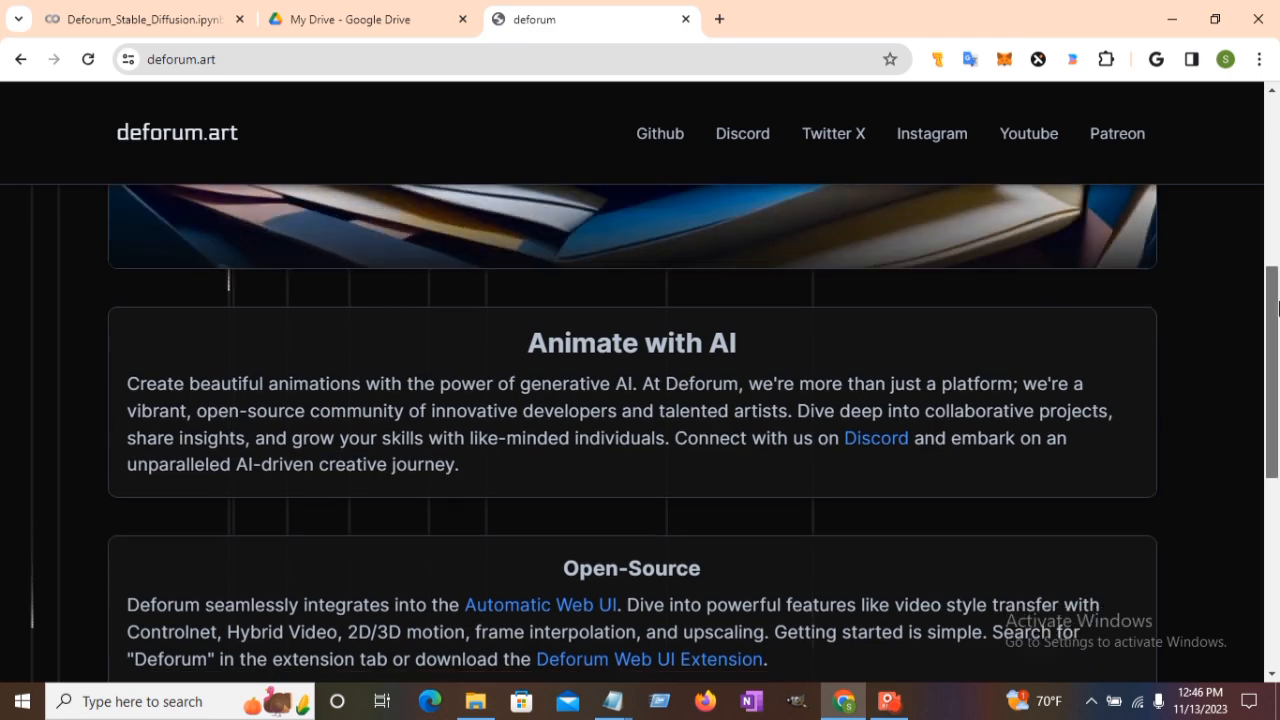
drag(1278, 248, 1278, 120)
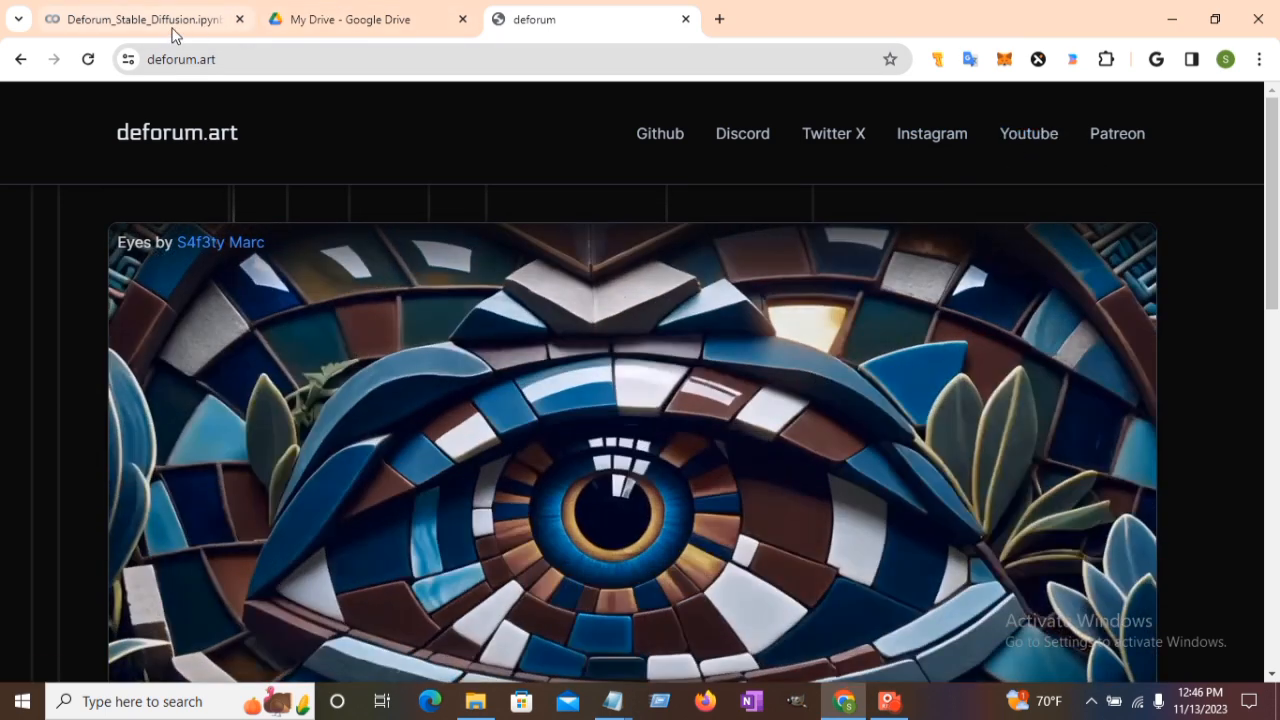
Switch between tabs, ending on the Colab notebook checking the Protogen_V2.2.ckpt sha256.
click(174, 28)
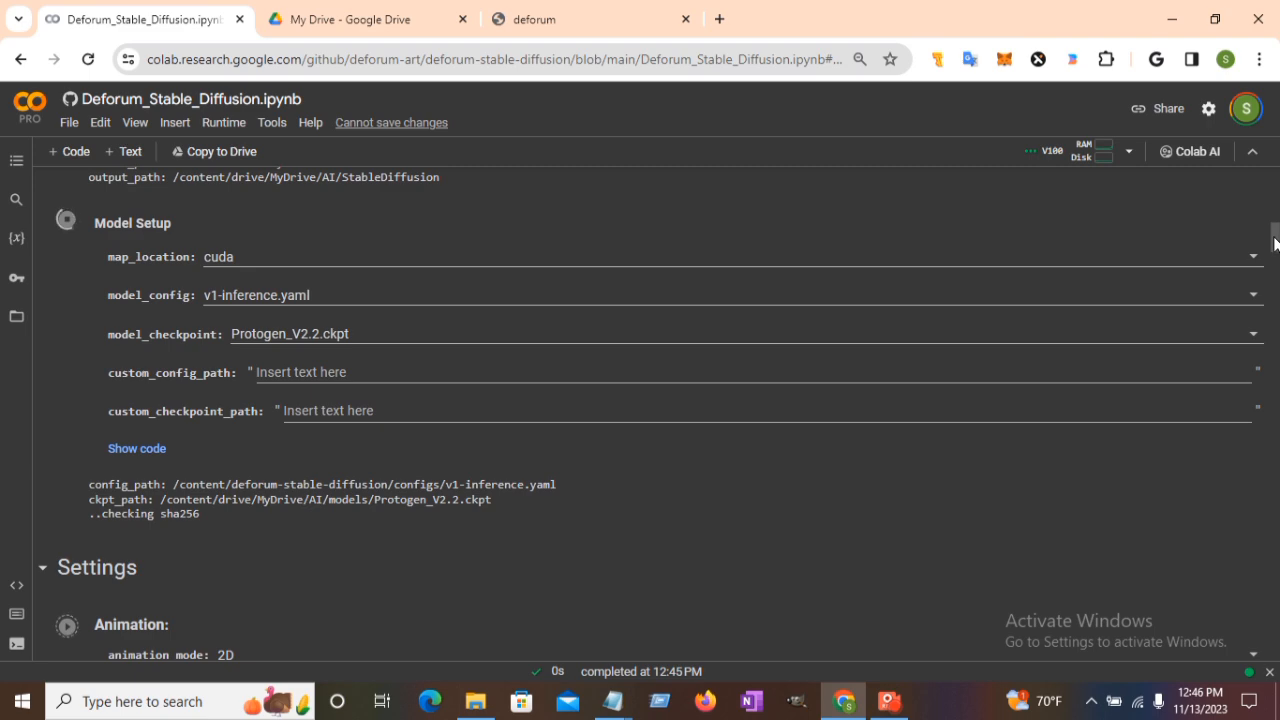
click(530, 14)
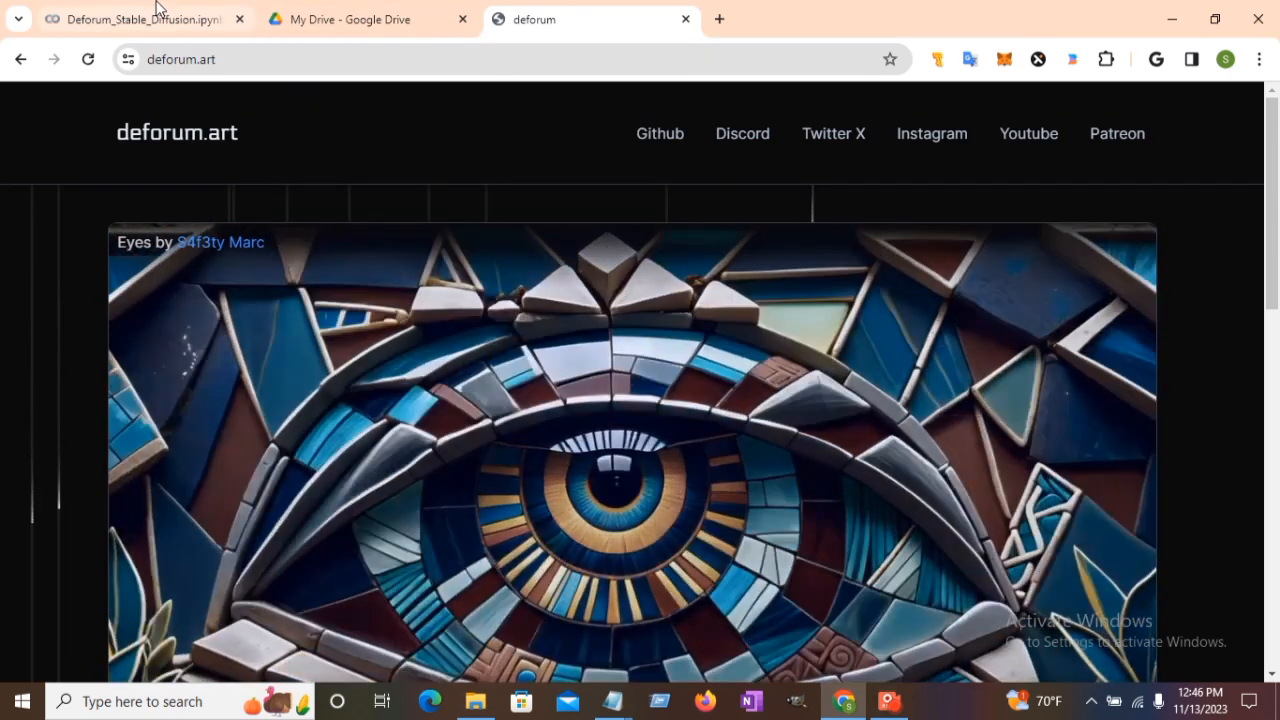
click(157, 10)
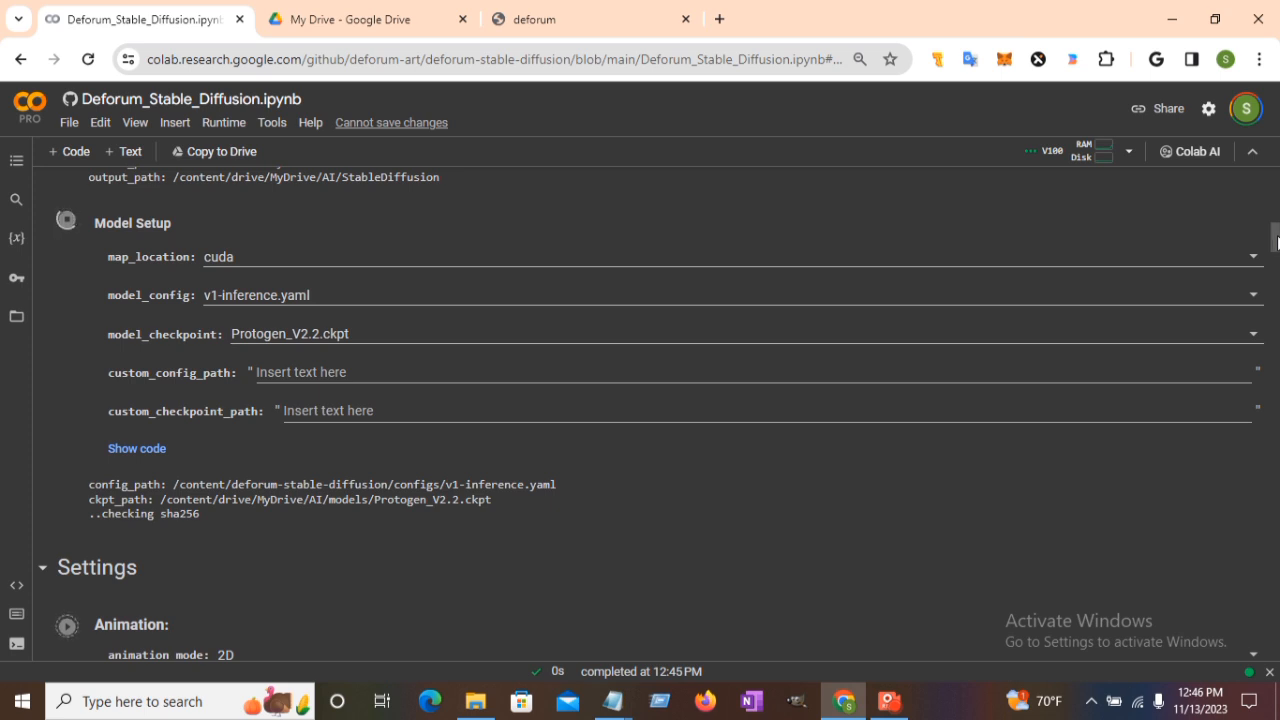
Scroll through the Settings section while Protogen_V2.2 downloads, hash-checks and loads.
scroll(1276, 250, down, 1)
scroll(1276, 250, down, 1)
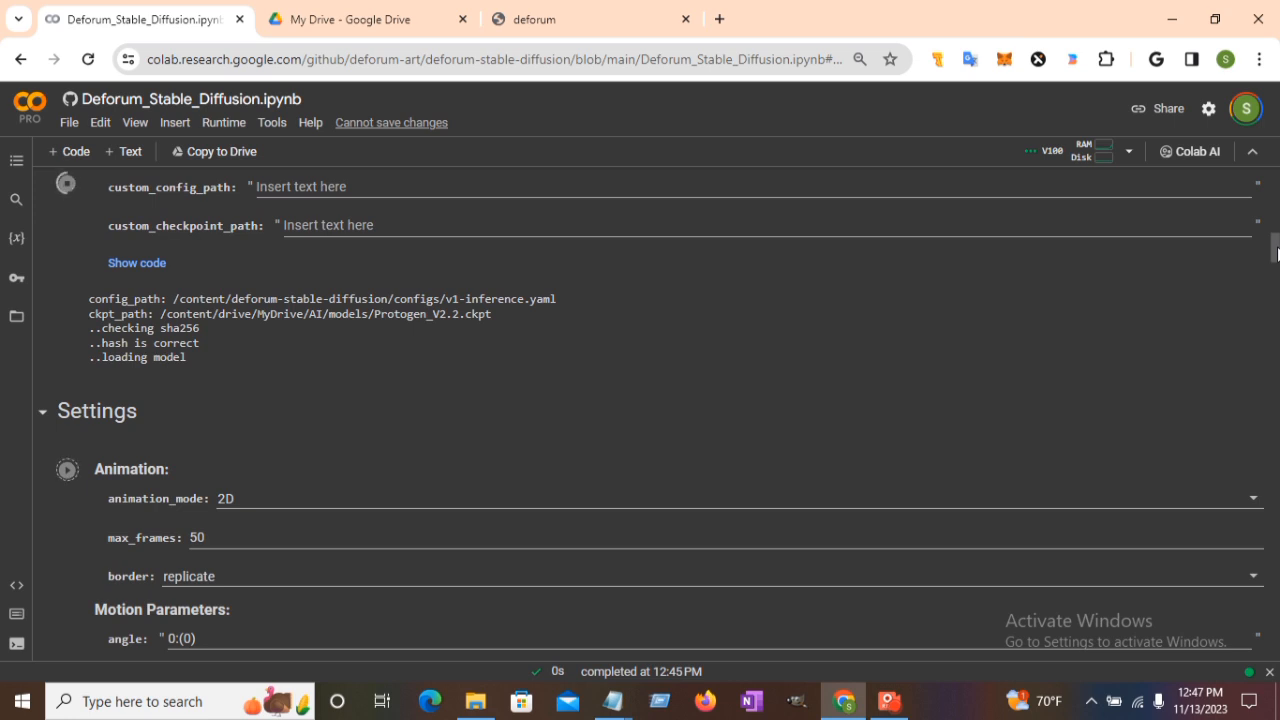
drag(1276, 253, 1276, 260)
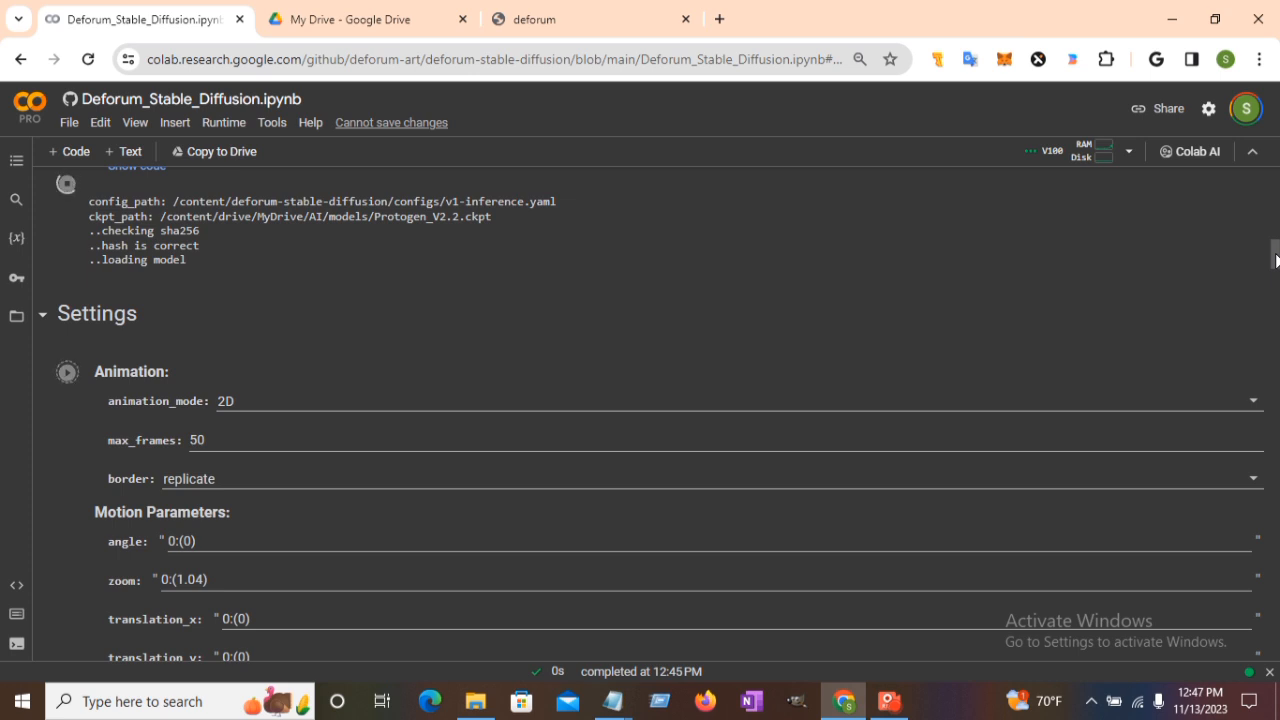
drag(1276, 260, 1277, 262)
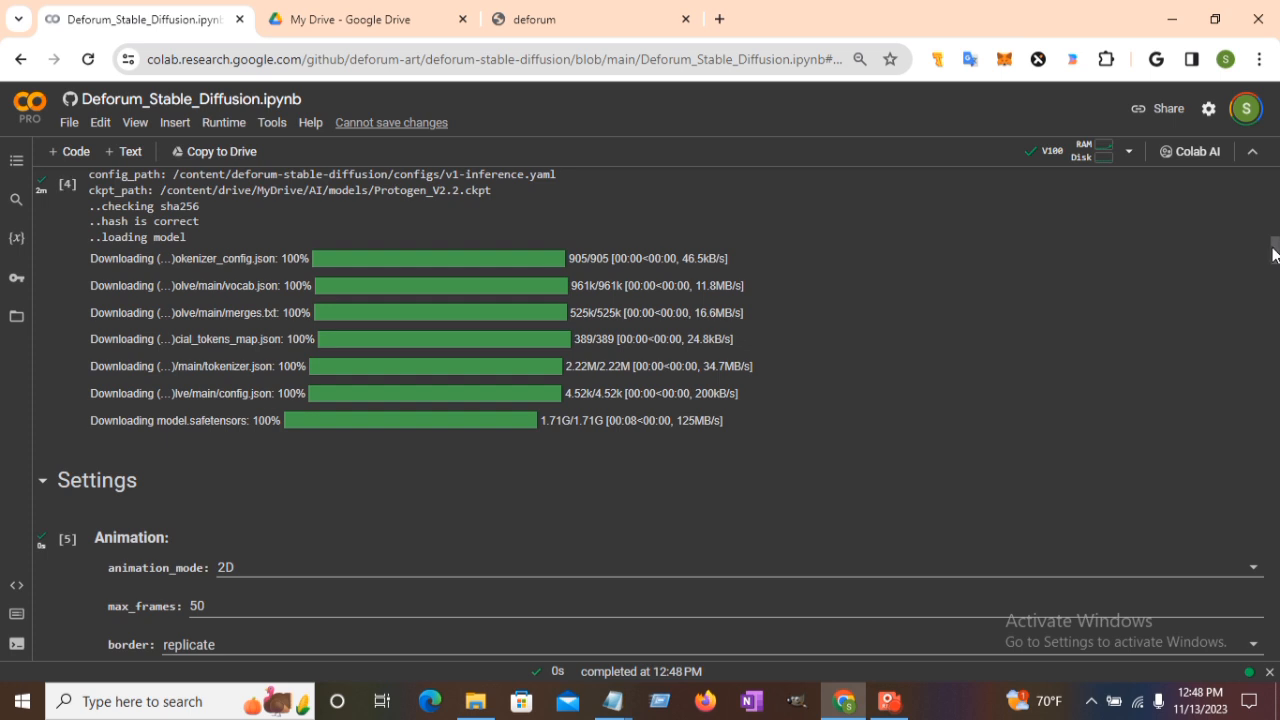
Follow the render output until frame 16 of 50 shows the lake morphed into the portrait.
drag(1276, 254, 1276, 272)
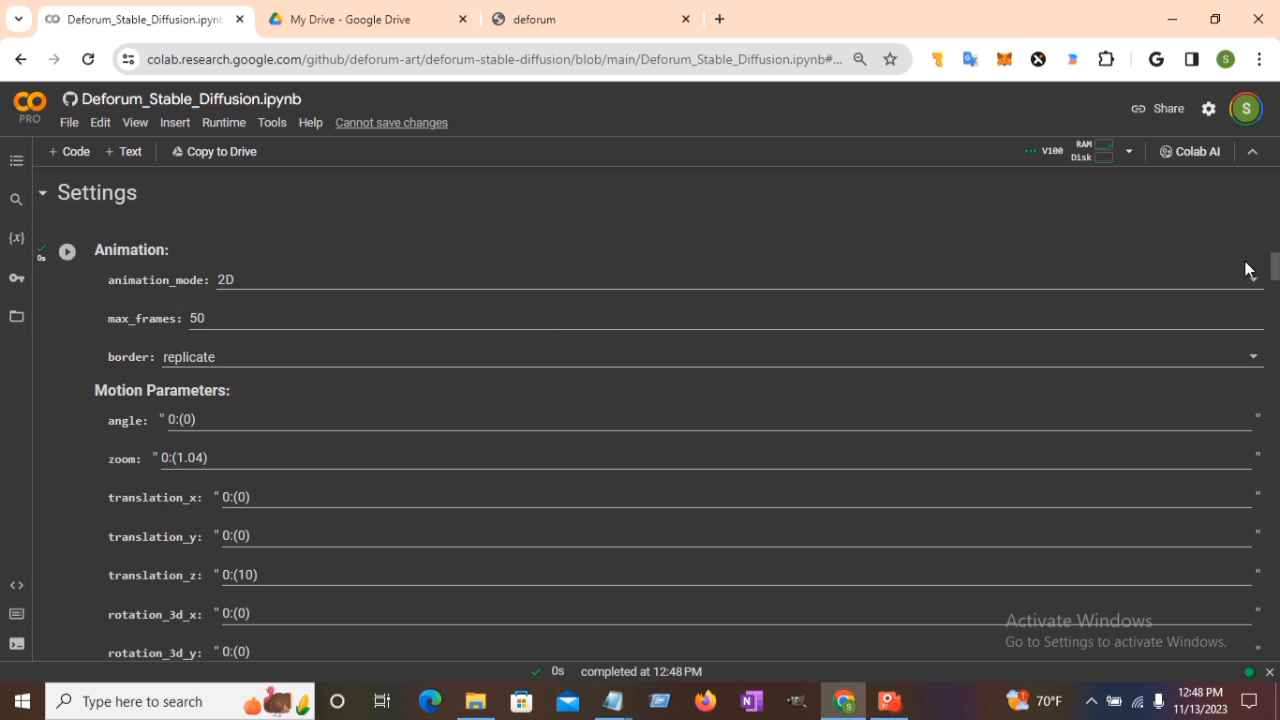
drag(1276, 268, 1278, 593)
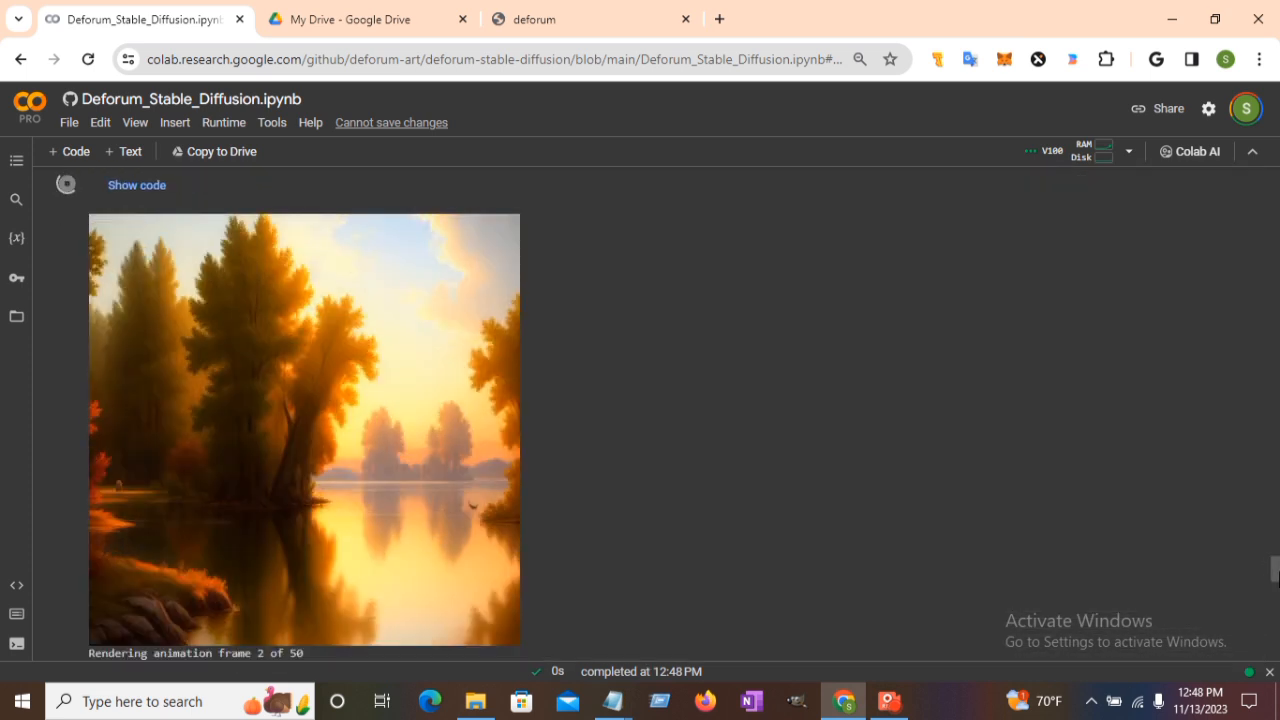
drag(1278, 572, 1275, 571)
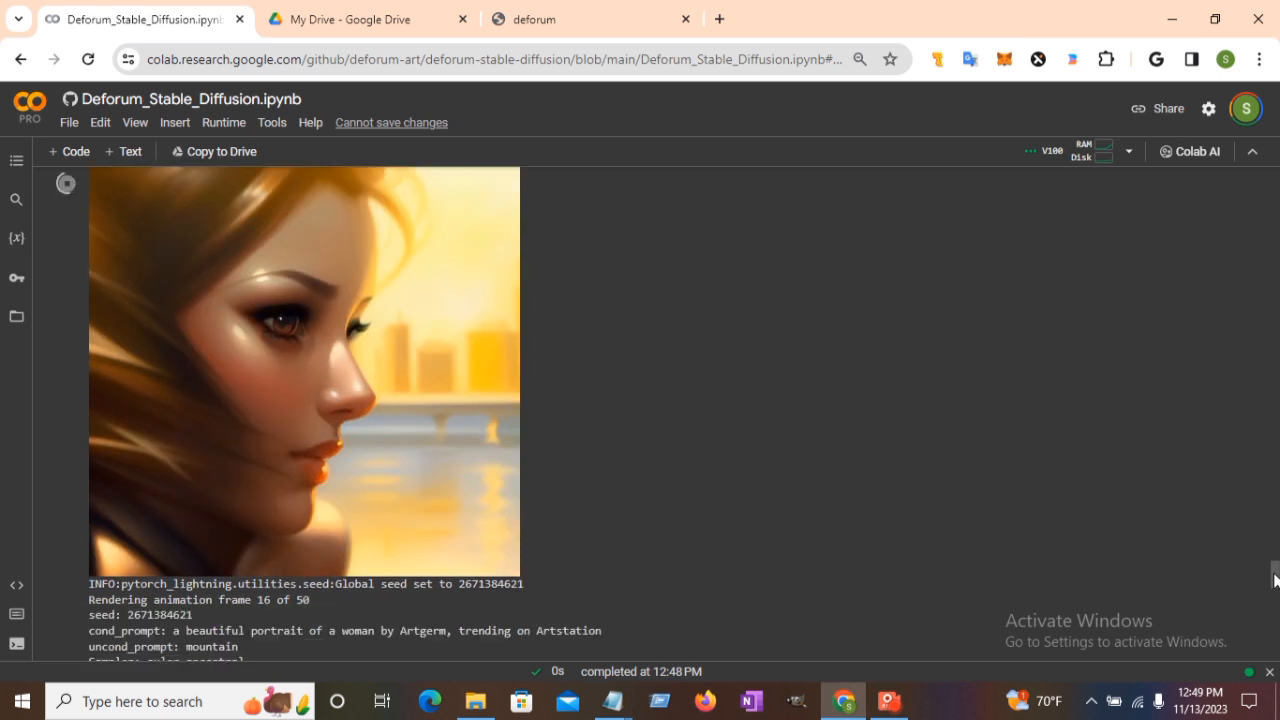
Scroll the run cell output to follow the render past frame 30 of 50 on the woman's close-up portrait.
drag(1276, 571, 1276, 614)
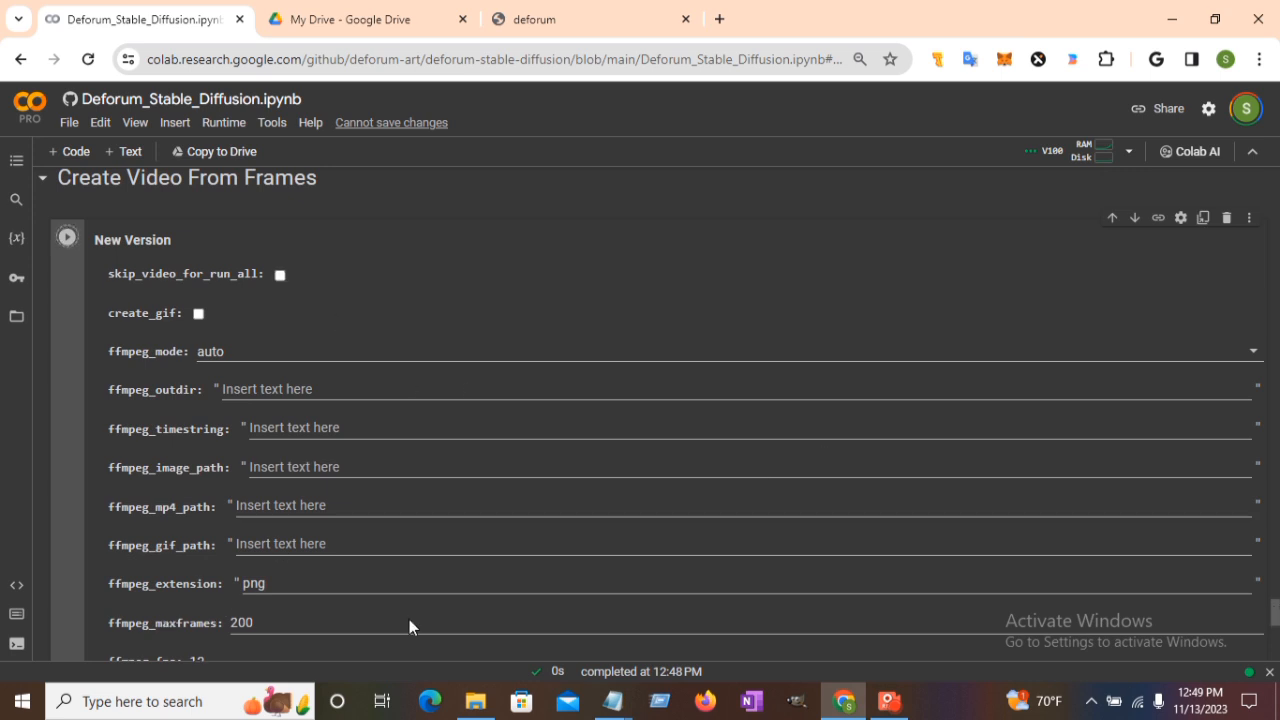
scroll(1100, 540, up, 1)
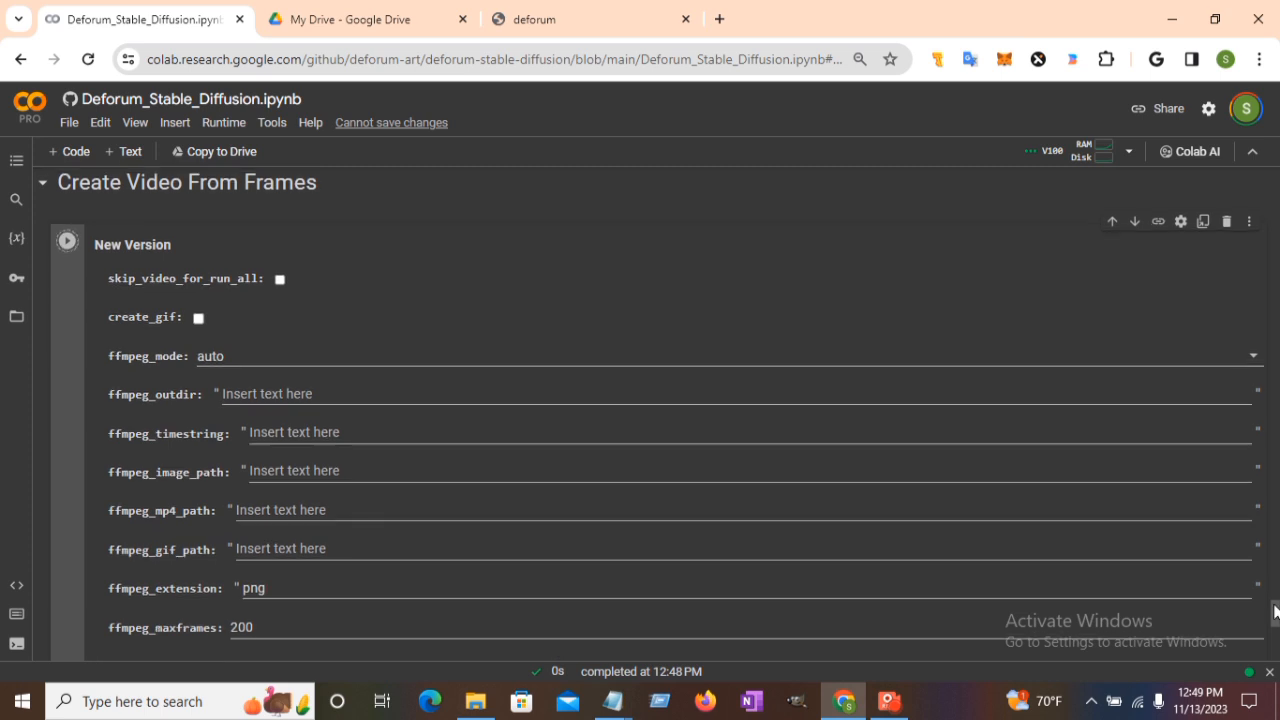
drag(1275, 610, 1275, 615)
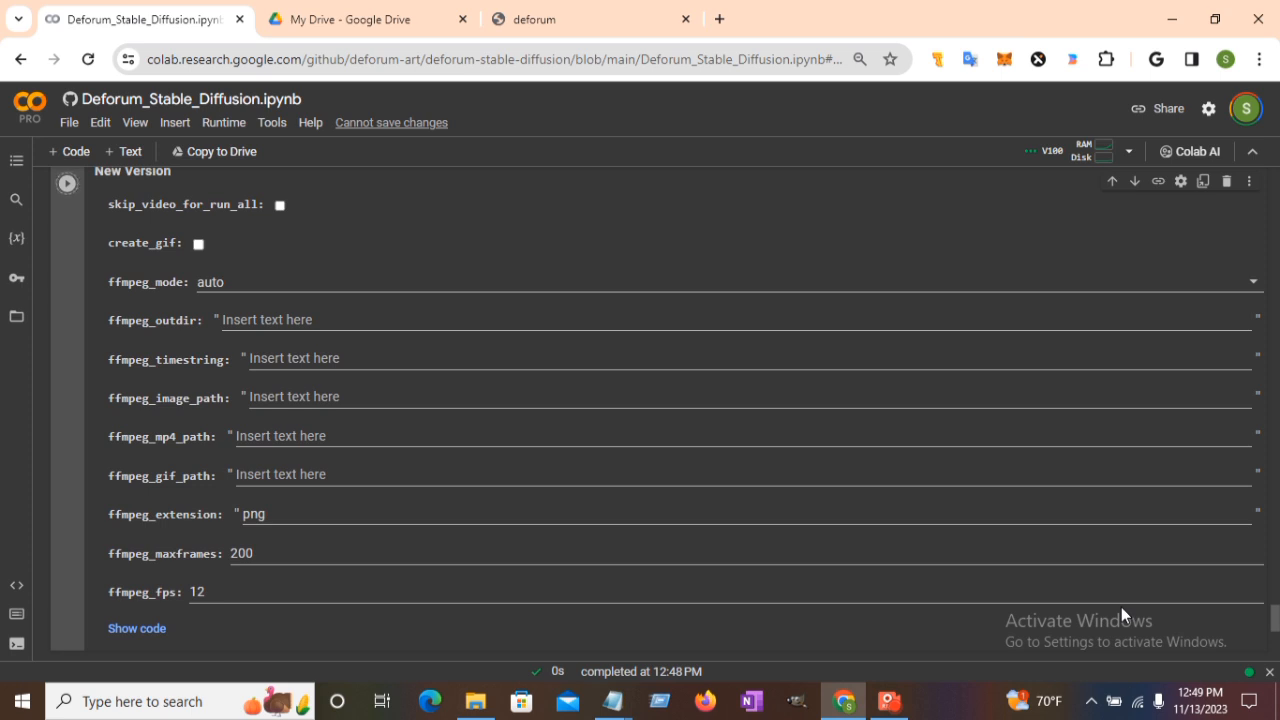
drag(1276, 620, 1276, 577)
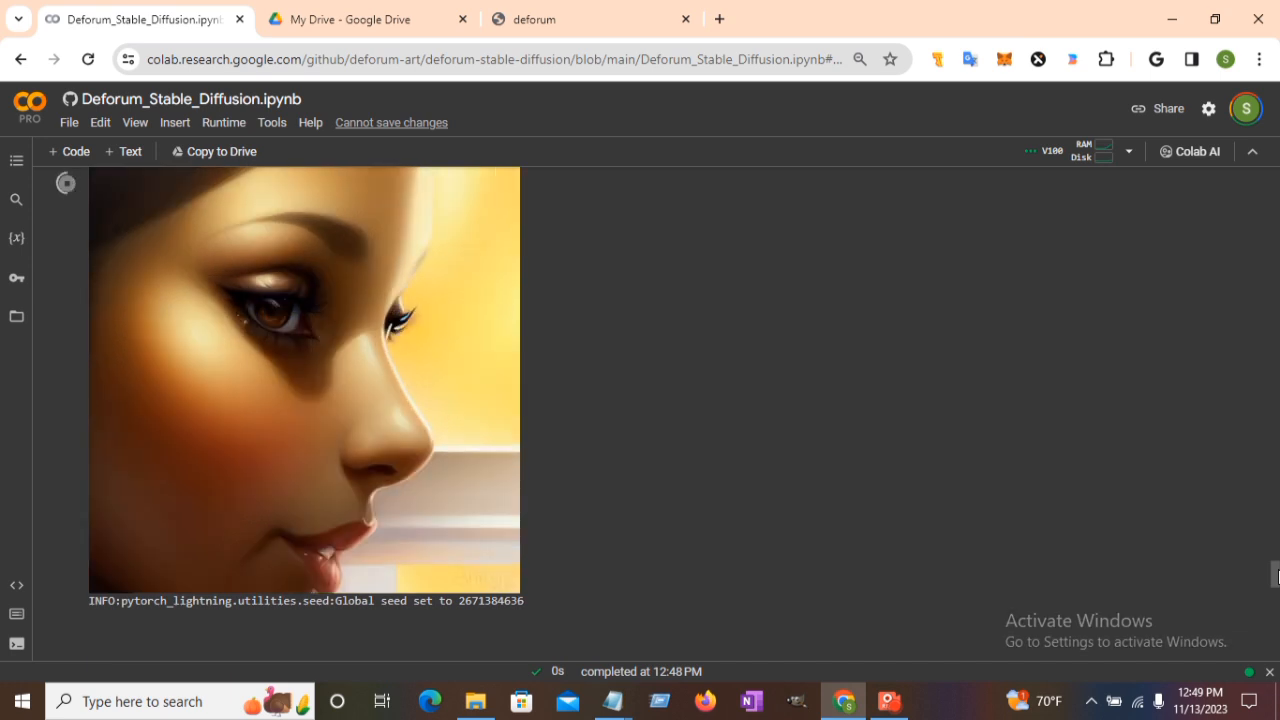
Follow the output until all 50 frames and the video-from-frames cell finish, then switch to My Drive.
drag(1279, 577, 1279, 575)
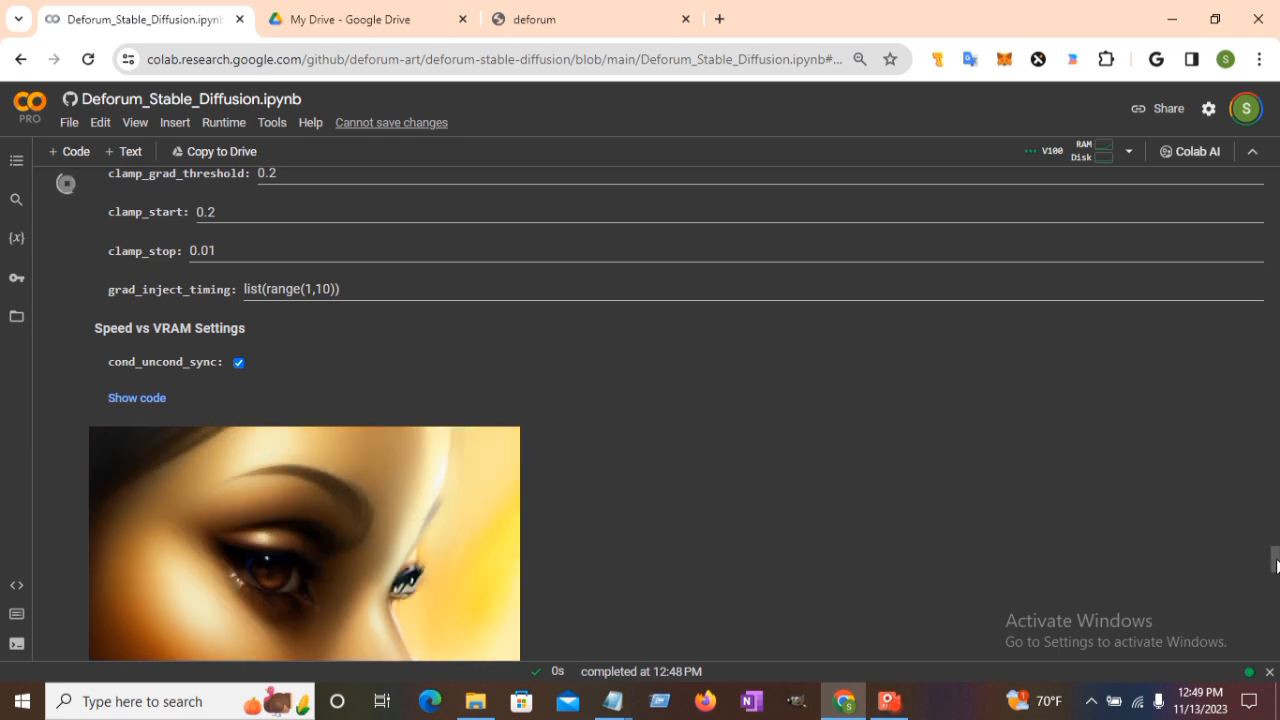
drag(1277, 563, 1276, 575)
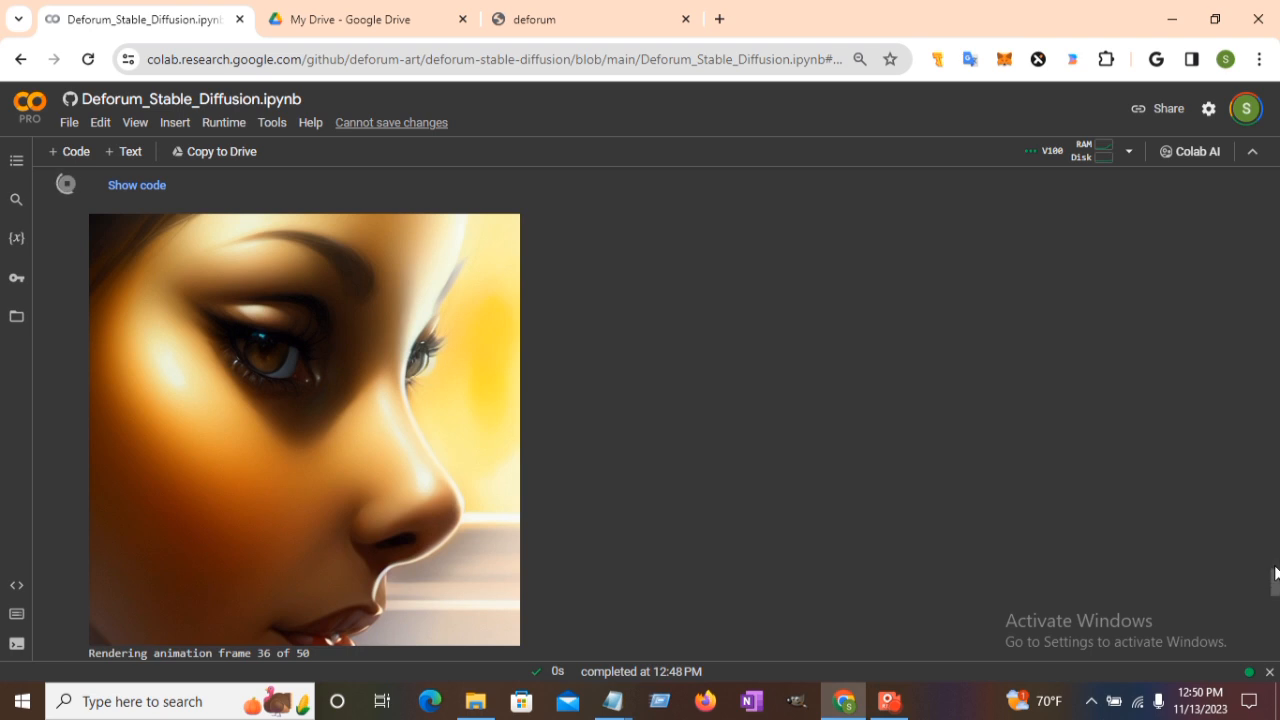
click(1275, 567)
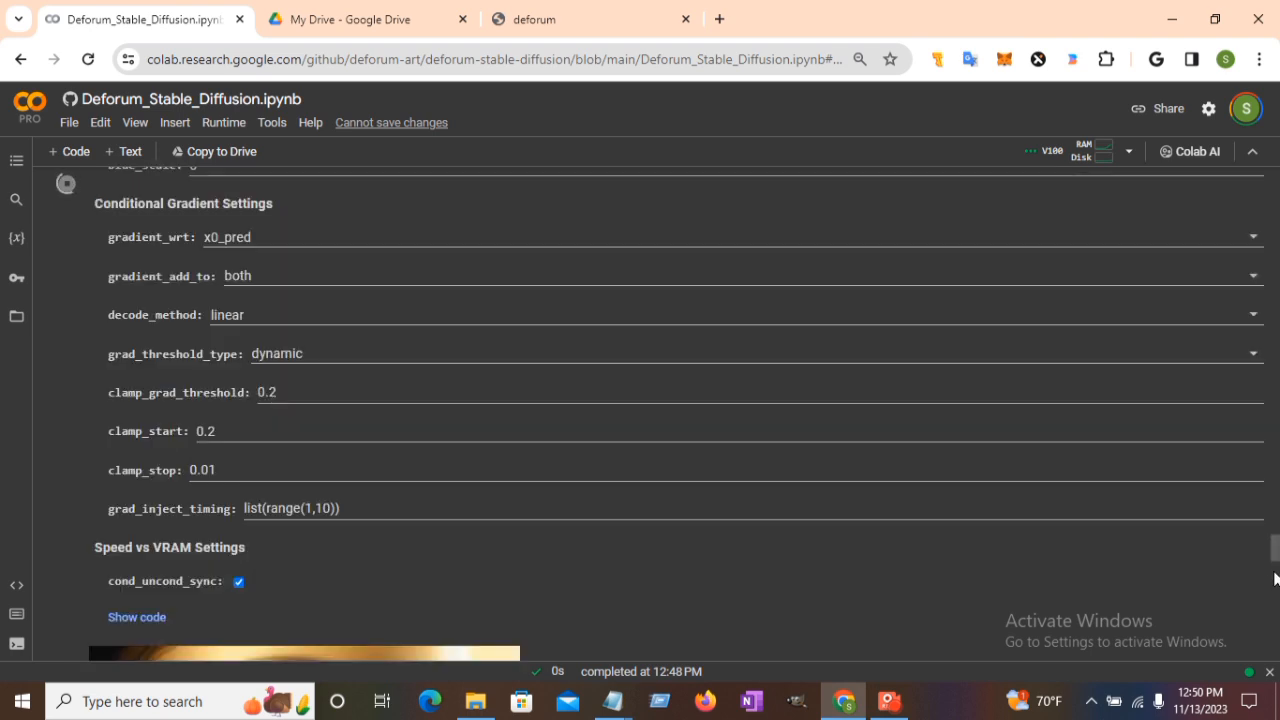
click(1276, 580)
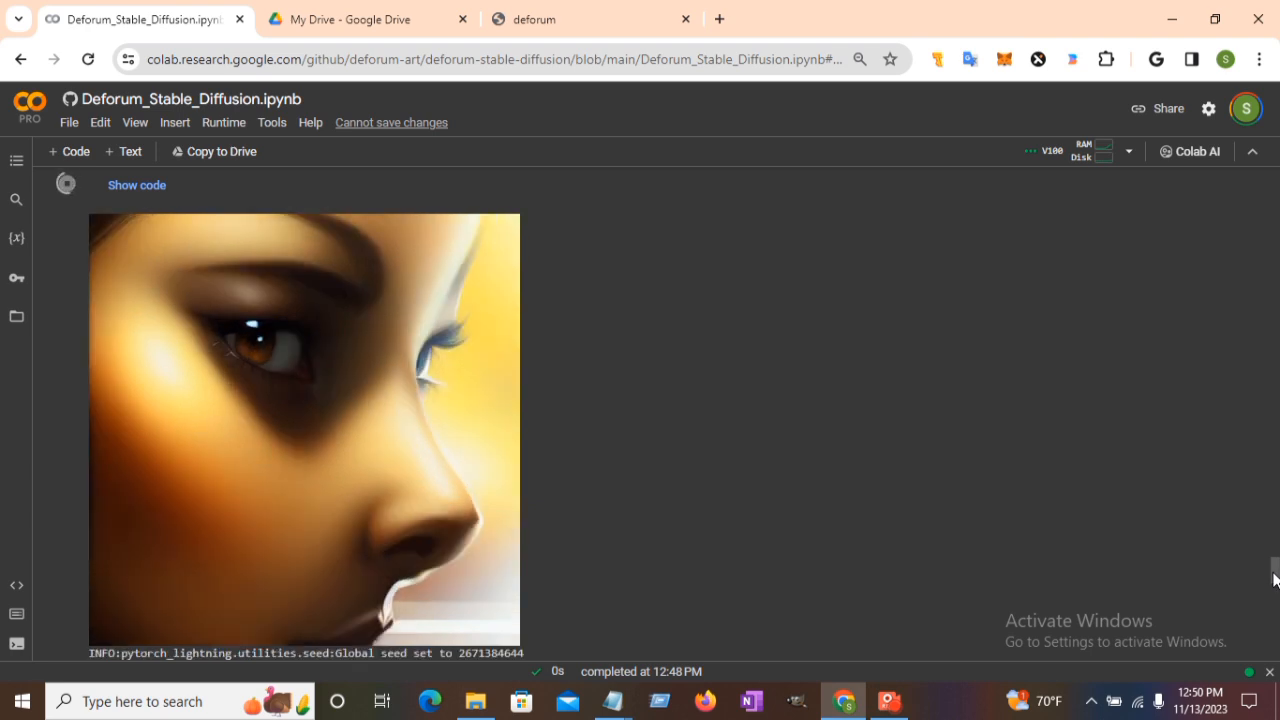
drag(1277, 576, 1277, 581)
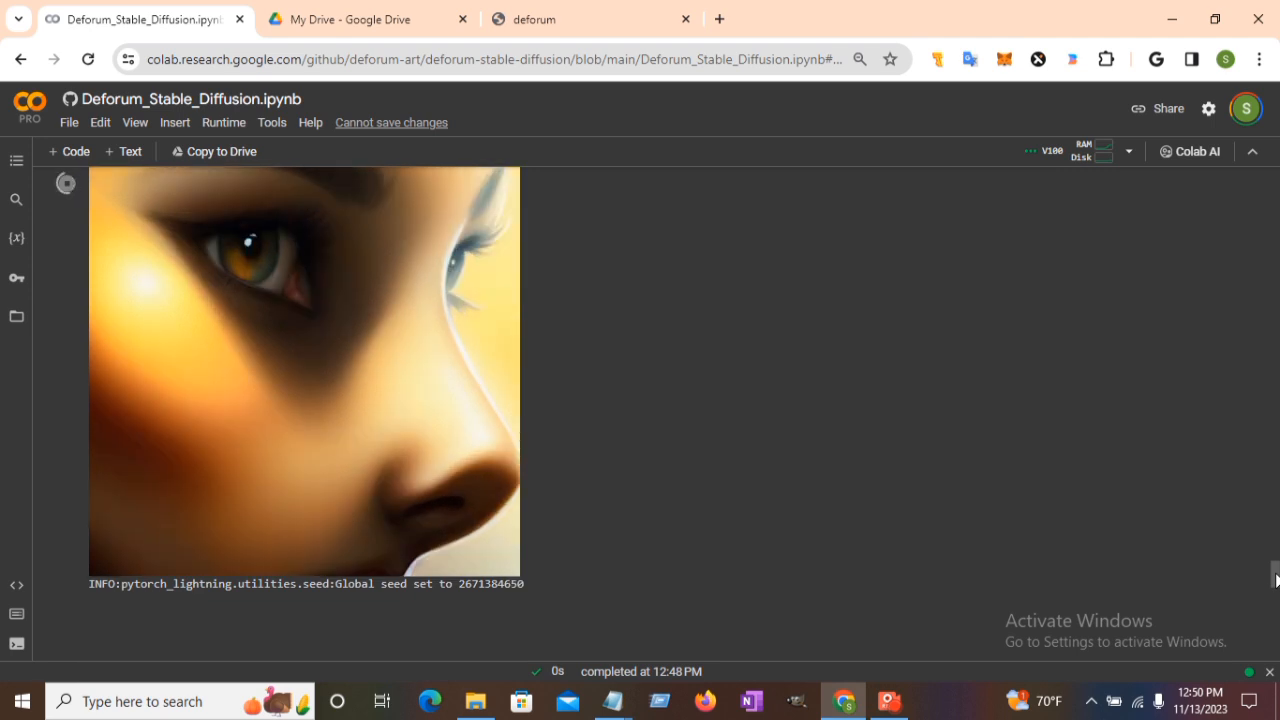
drag(1275, 580, 1277, 601)
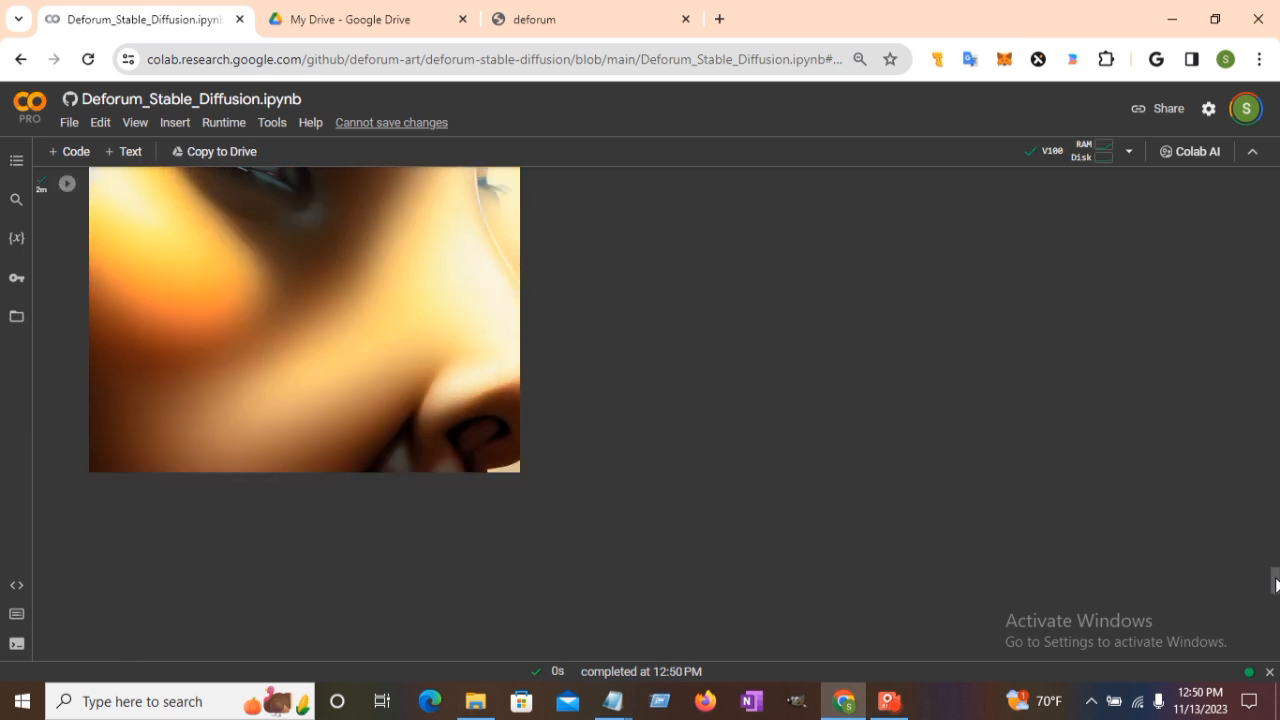
drag(1276, 585, 1274, 614)
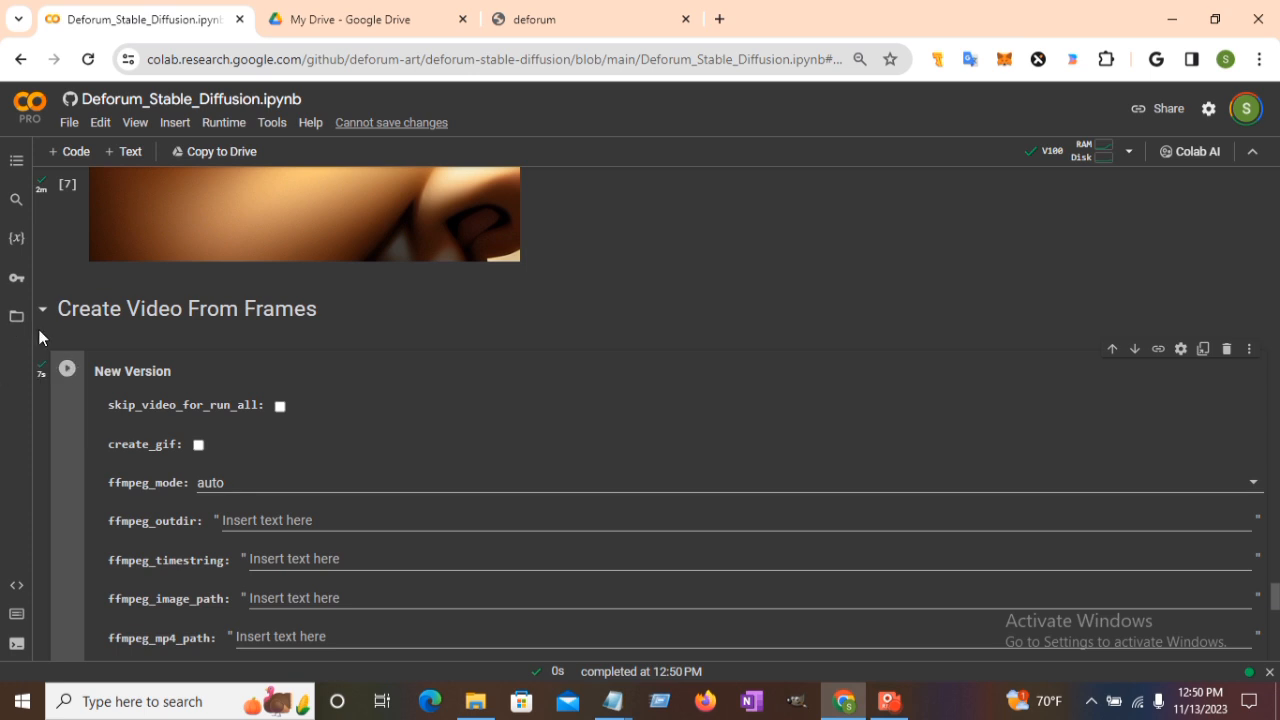
click(324, 9)
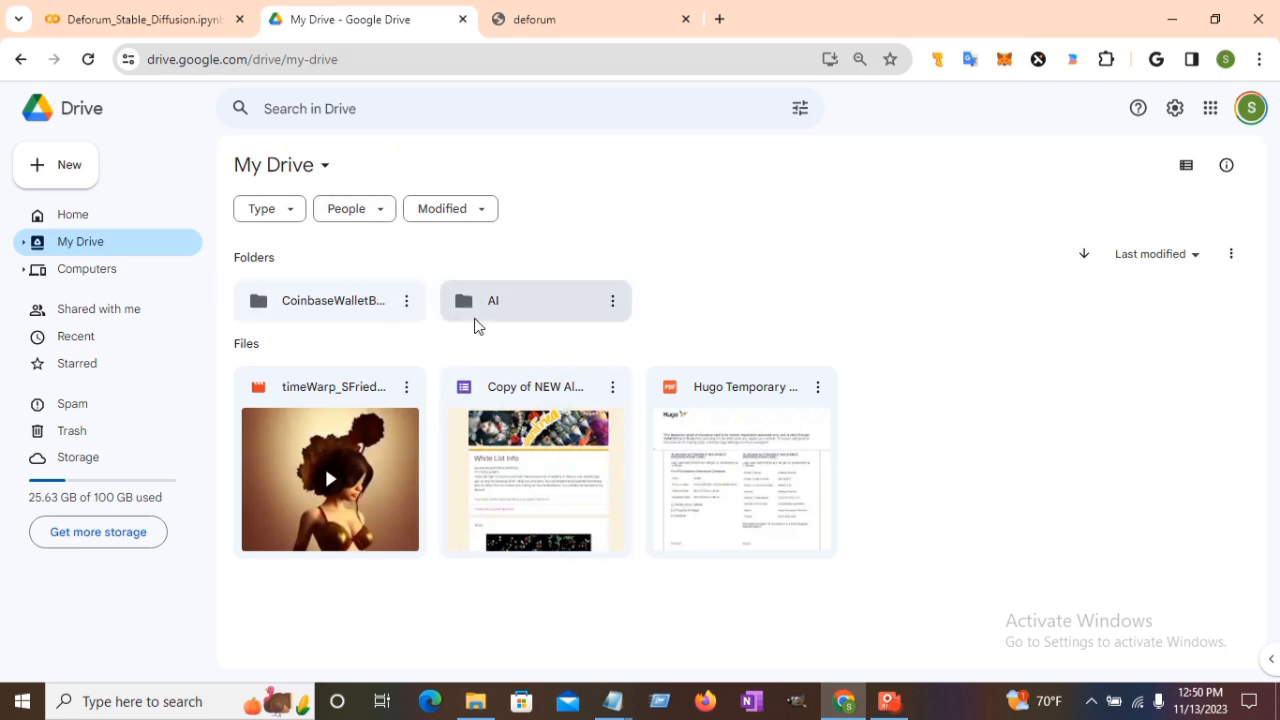
Open the AI > StableDiffusion > 2023-11 > tutorial1 folder in Google Drive.
double_click(527, 312)
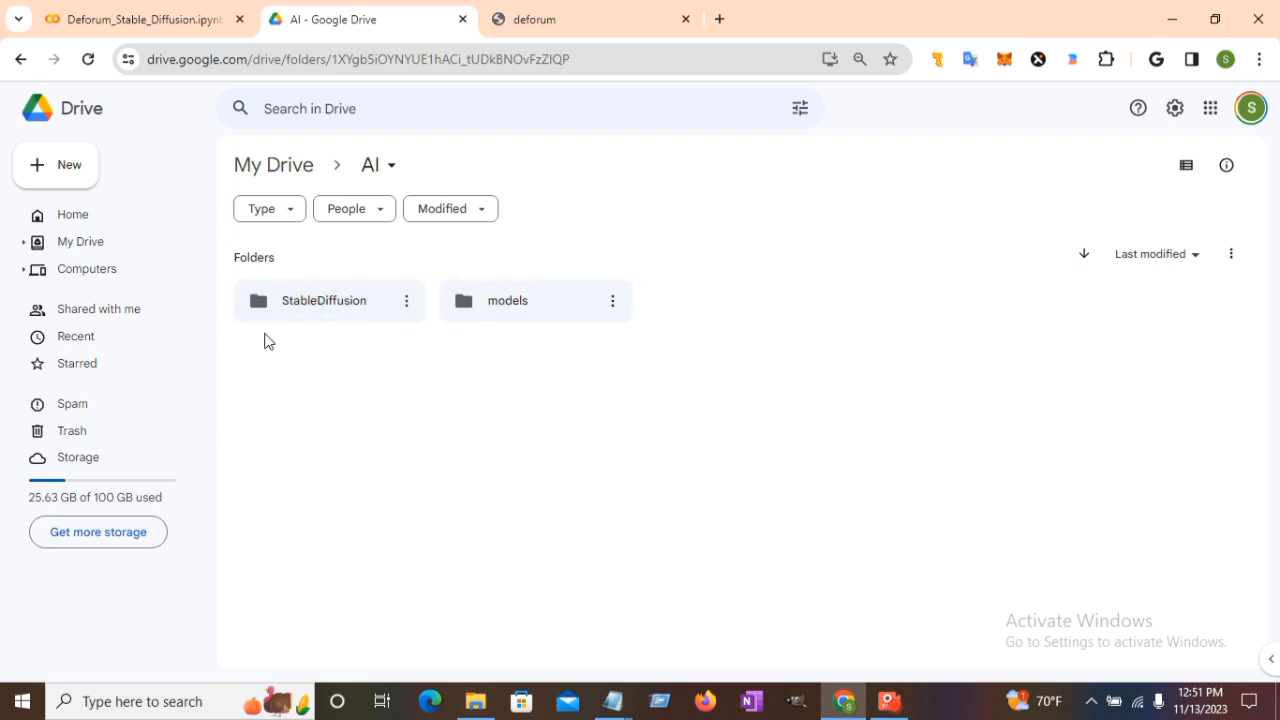
double_click(315, 303)
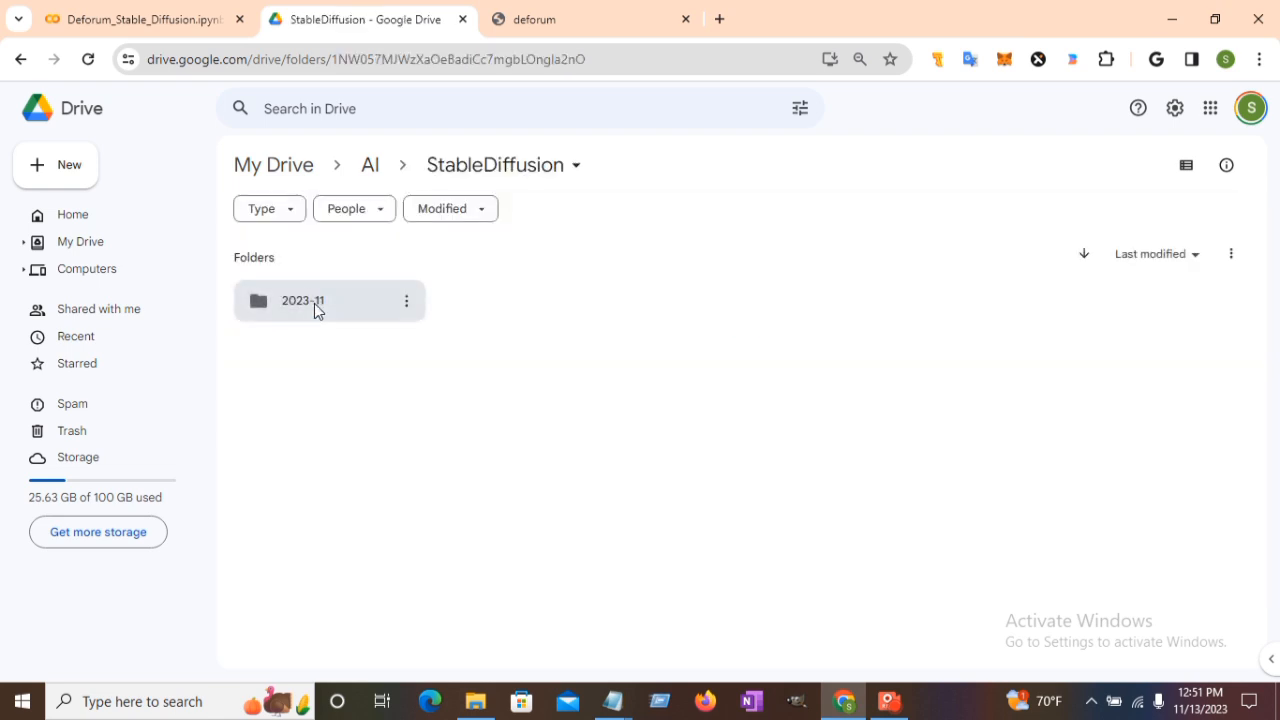
double_click(327, 305)
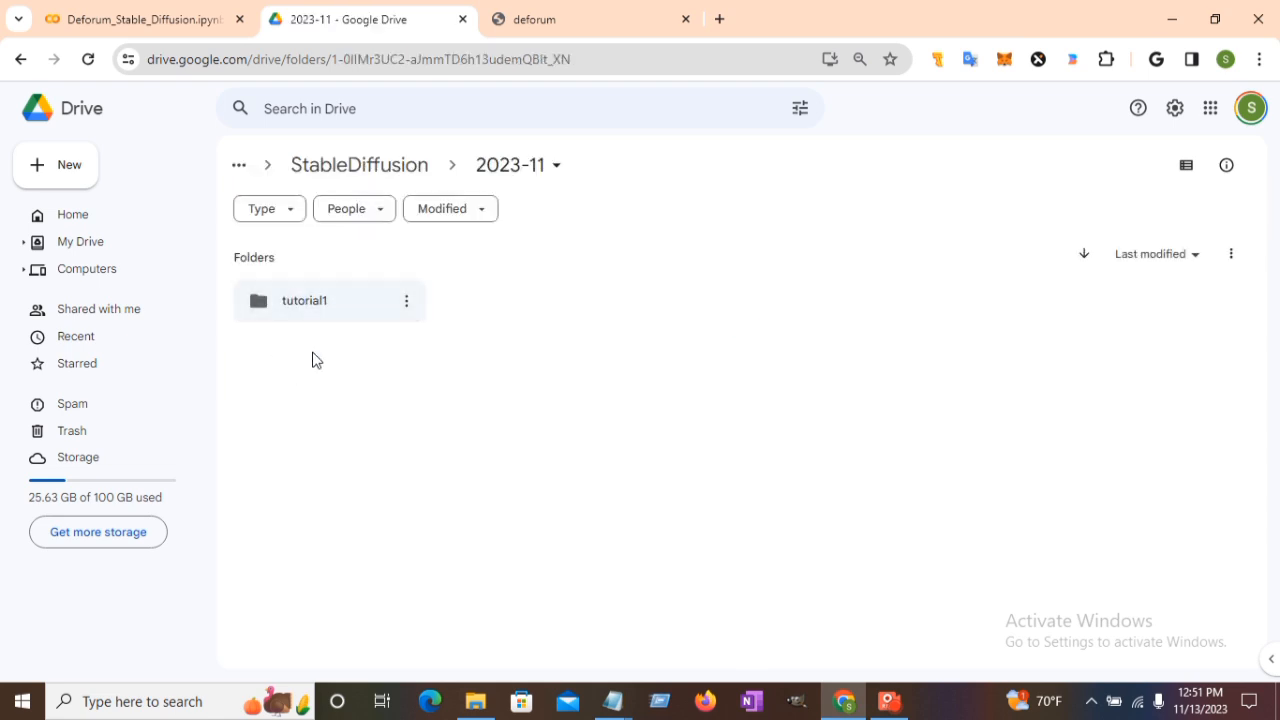
double_click(310, 296)
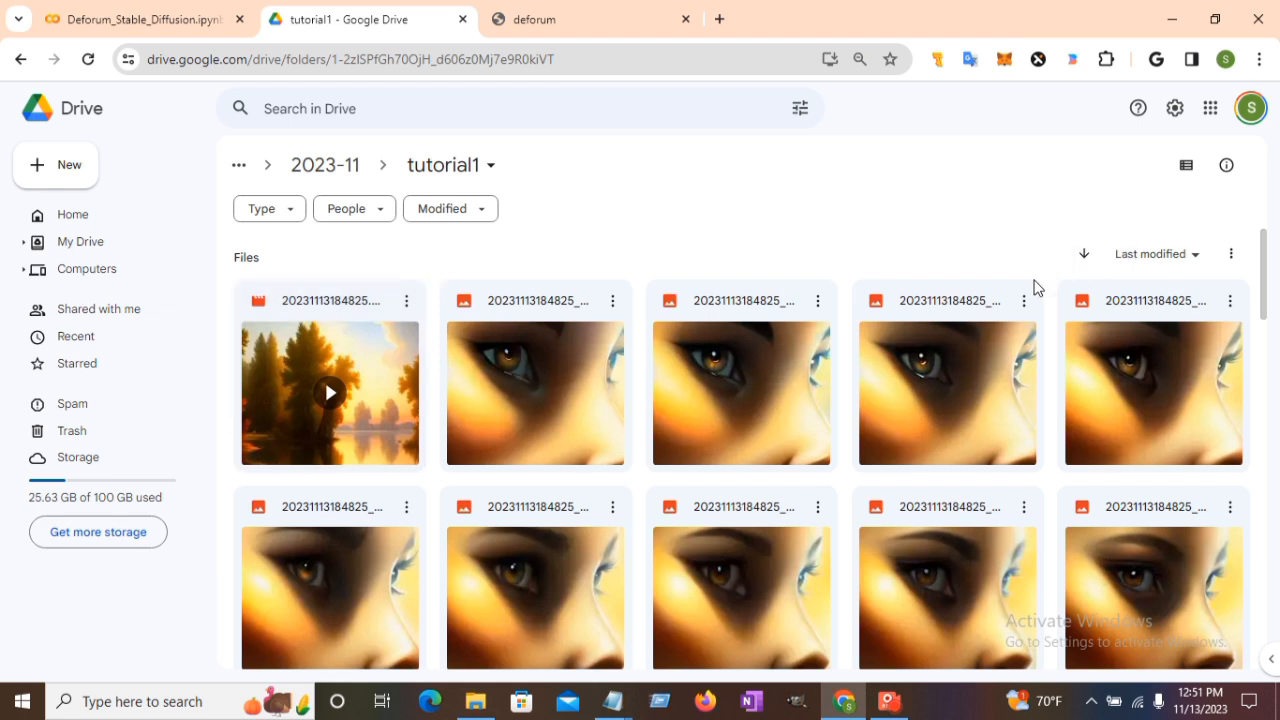
Flip the Last modified sort and back, then preview the 20231113184825.mp4 video.
click(1084, 256)
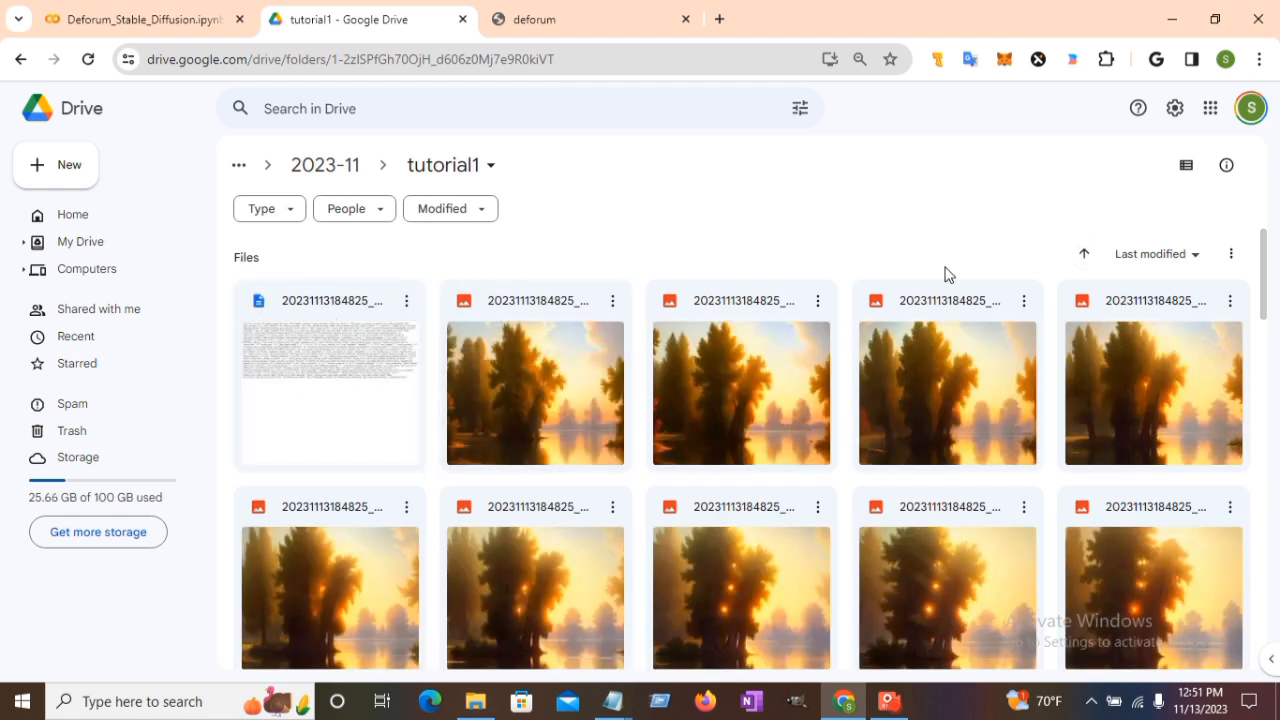
click(1081, 256)
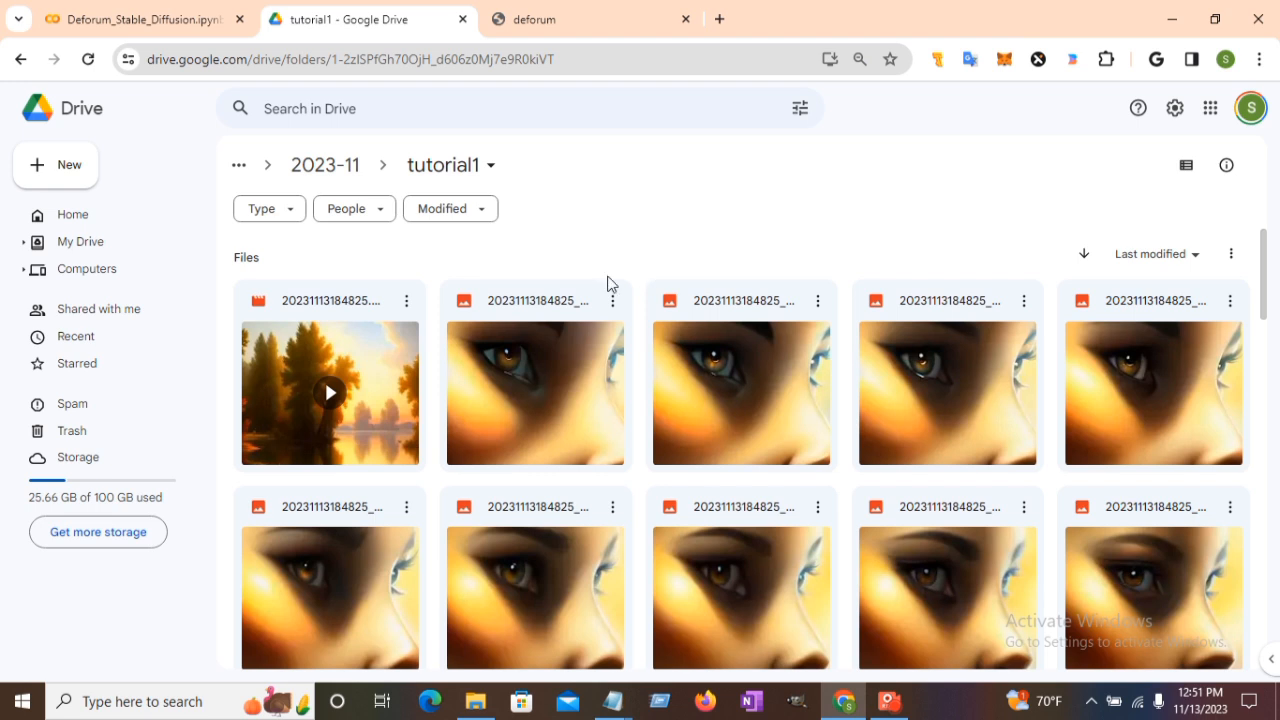
click(370, 372)
double_click(370, 370)
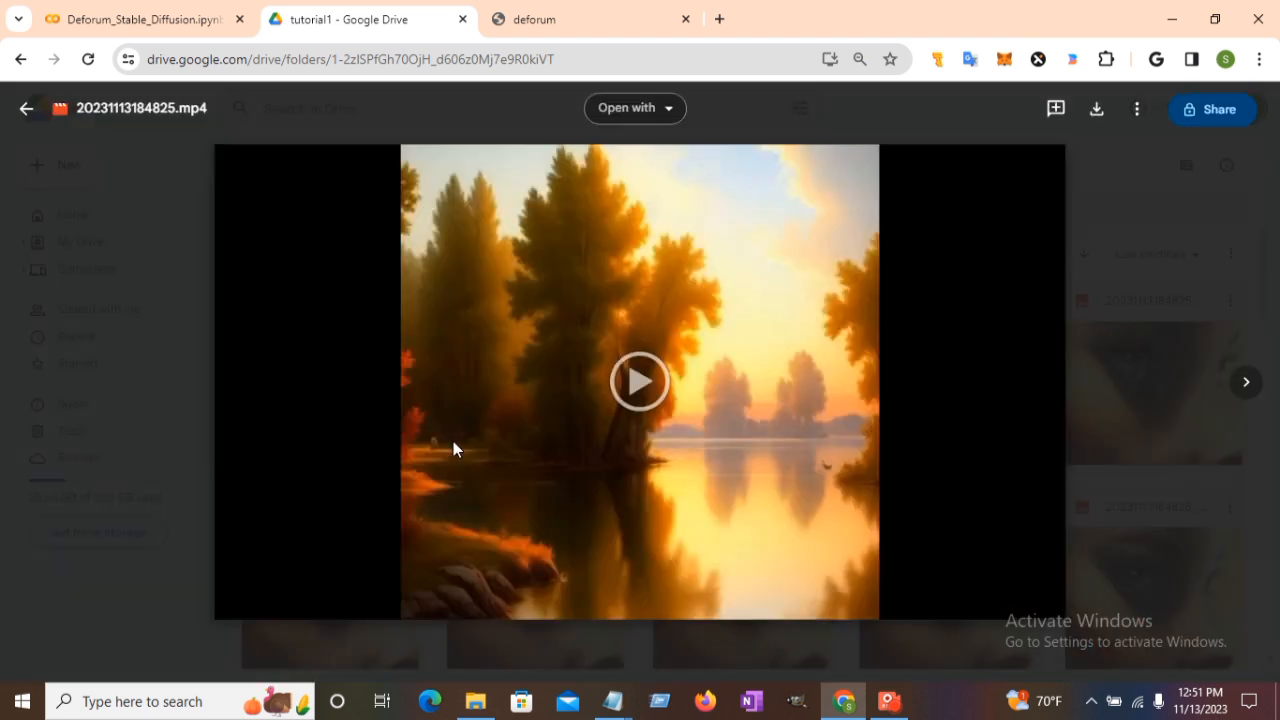
click(512, 396)
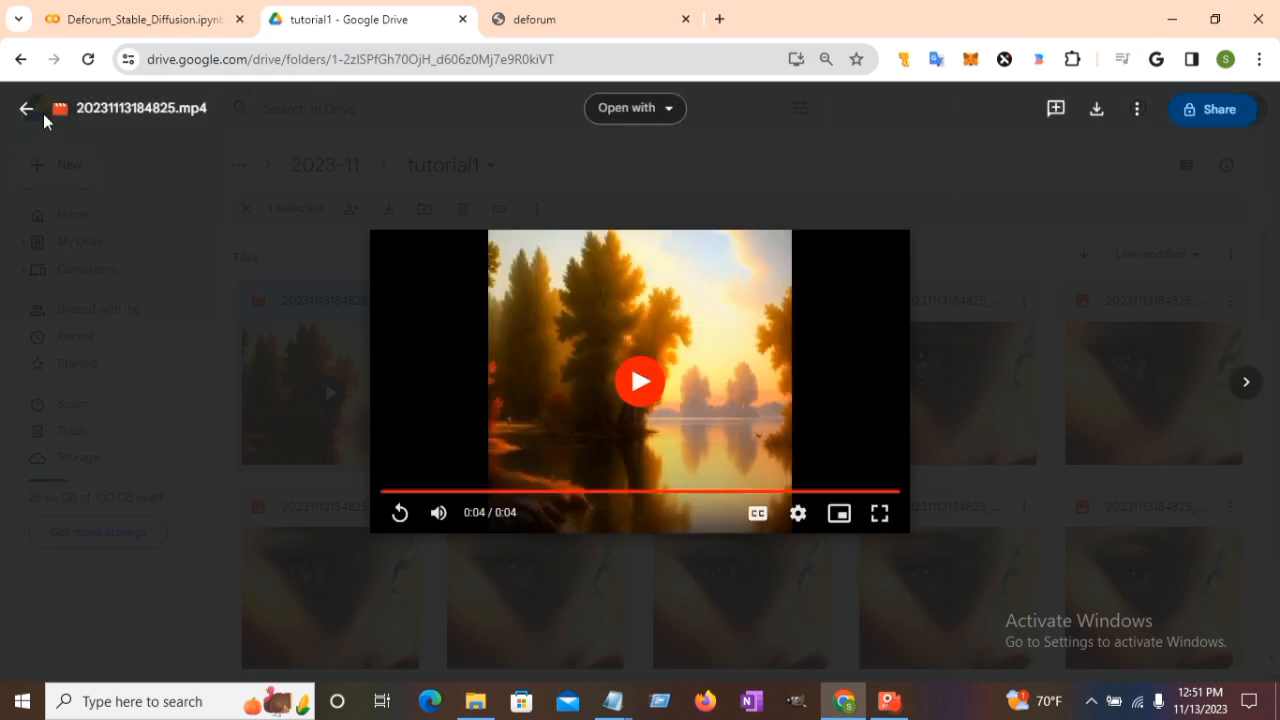
click(28, 110)
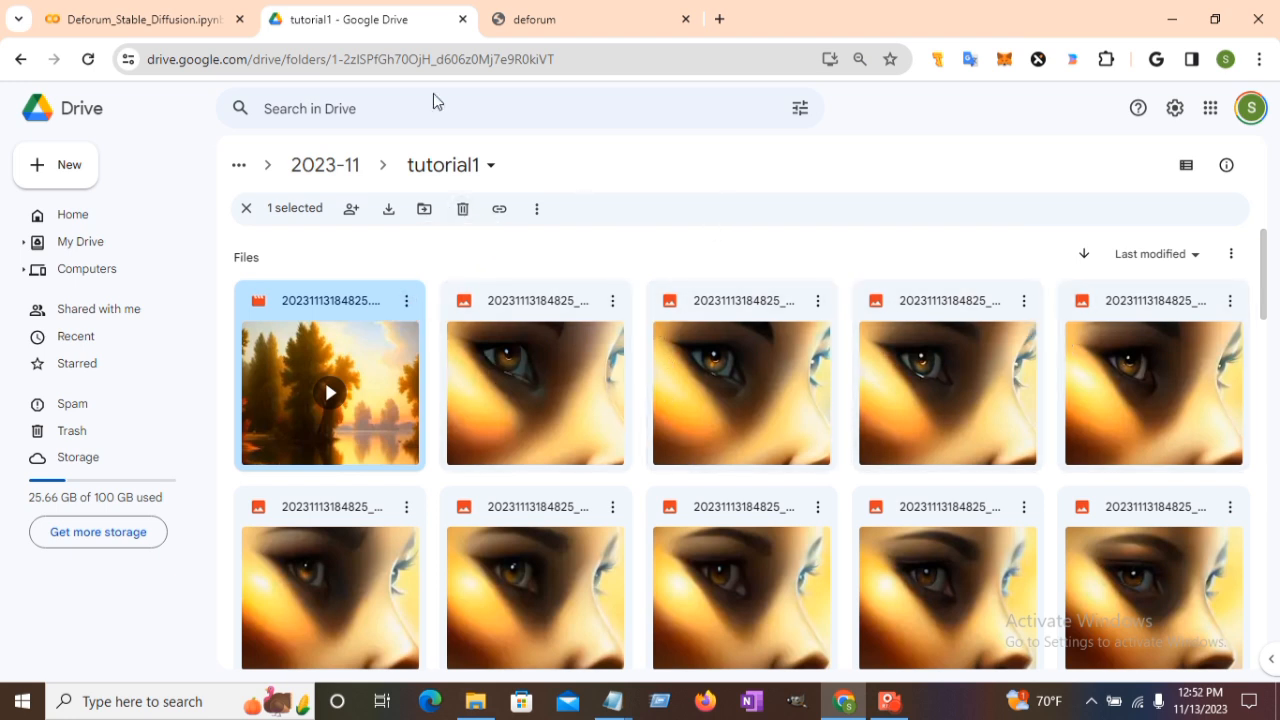
Back in the Deforum notebook, set animation_mode to 3D.
click(127, 20)
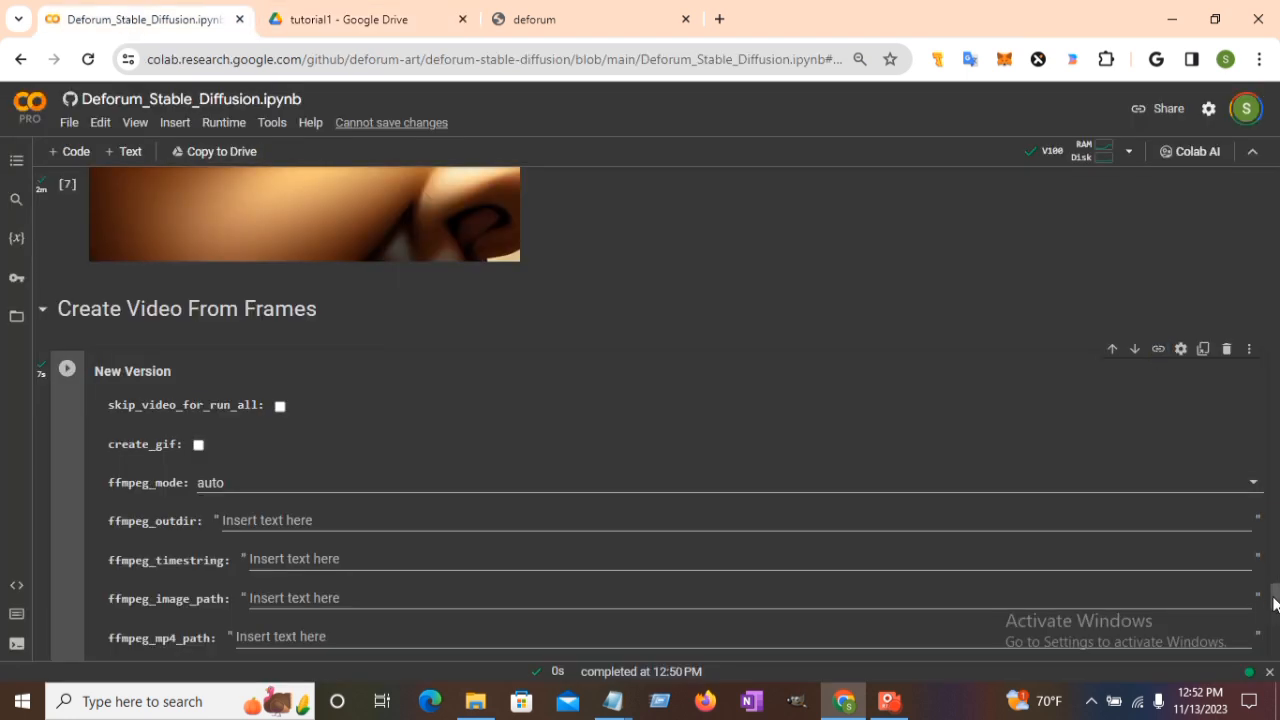
drag(1274, 597, 1274, 277)
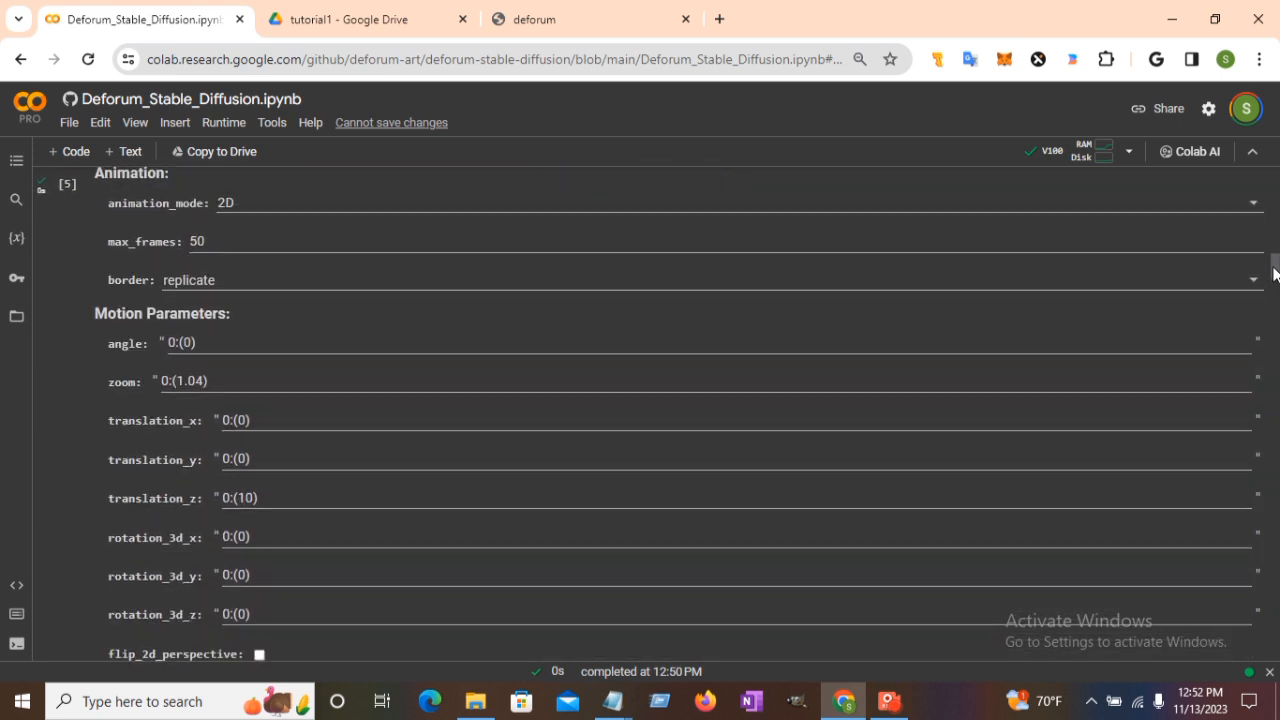
click(253, 201)
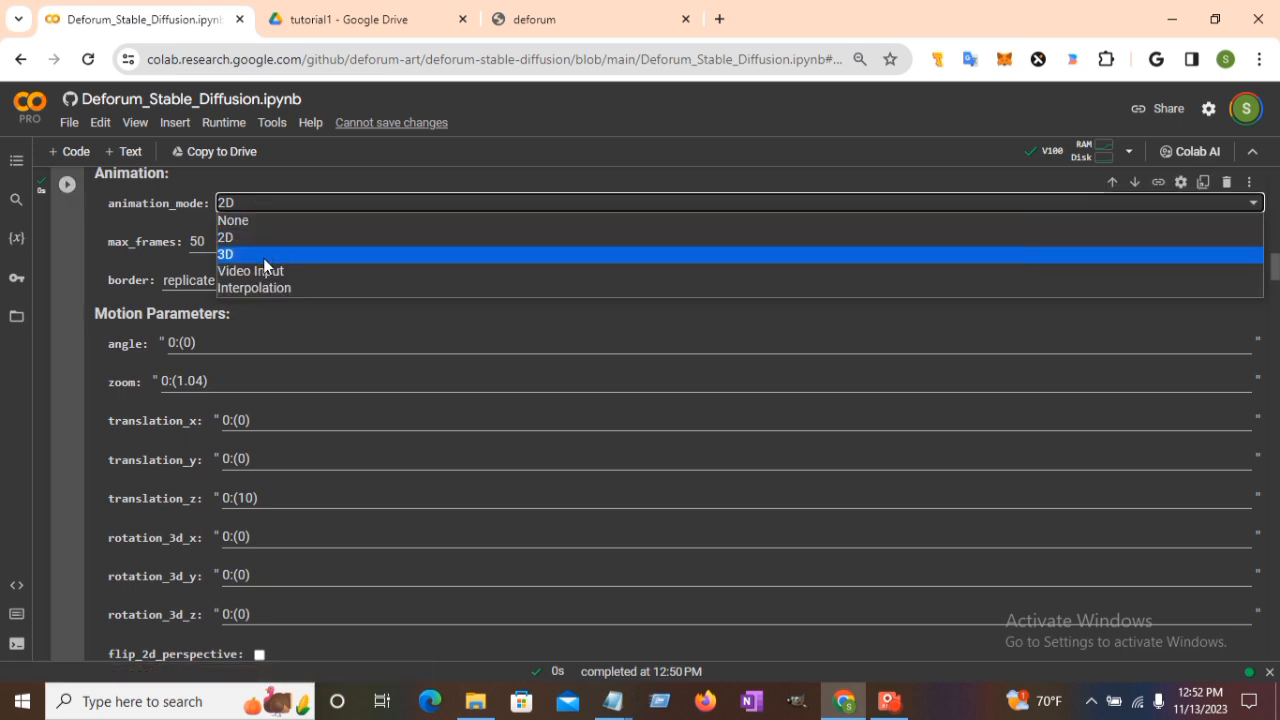
click(264, 257)
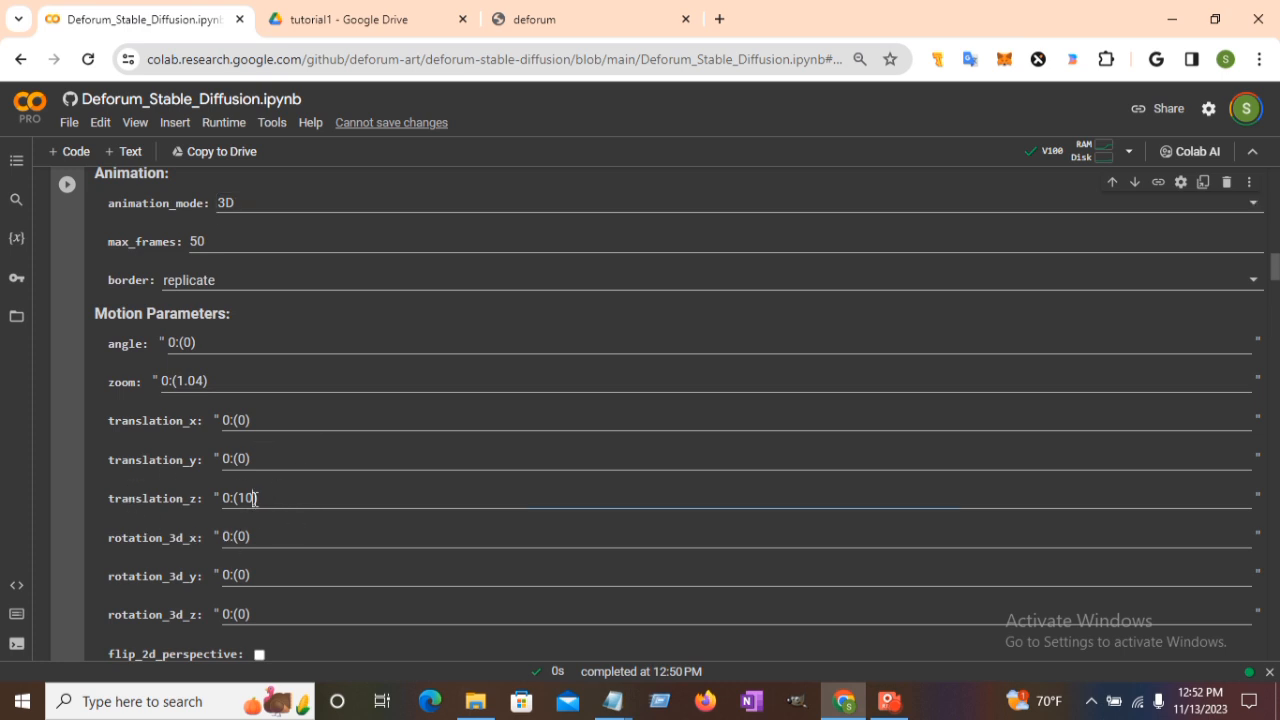
Change translation_z from 0:(10) to 0:(1).
click(253, 499)
key(BackSpace)
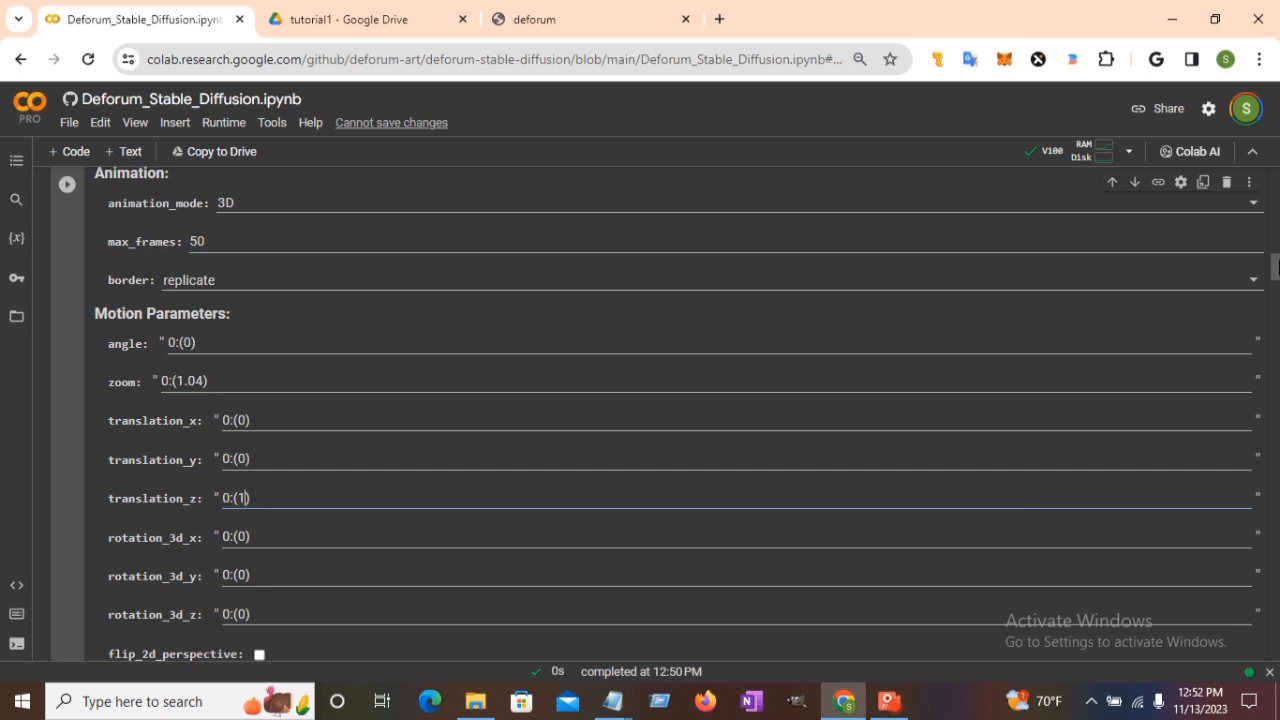
mouse_move(1278, 267)
mouse_down()
mouse_move(1278, 290)
mouse_move(1275, 255)
mouse_up()
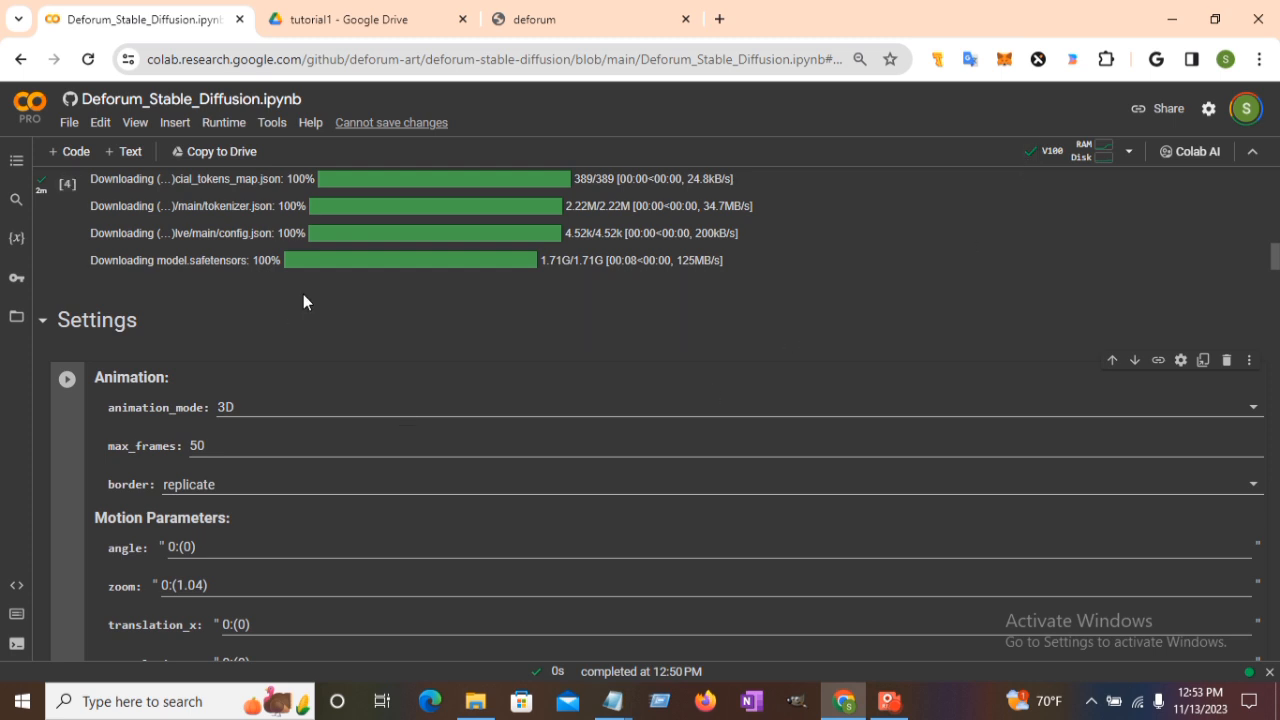
Run the Settings, prompts and Load Settings cells, then queue the video cell to start the 3D render.
click(65, 381)
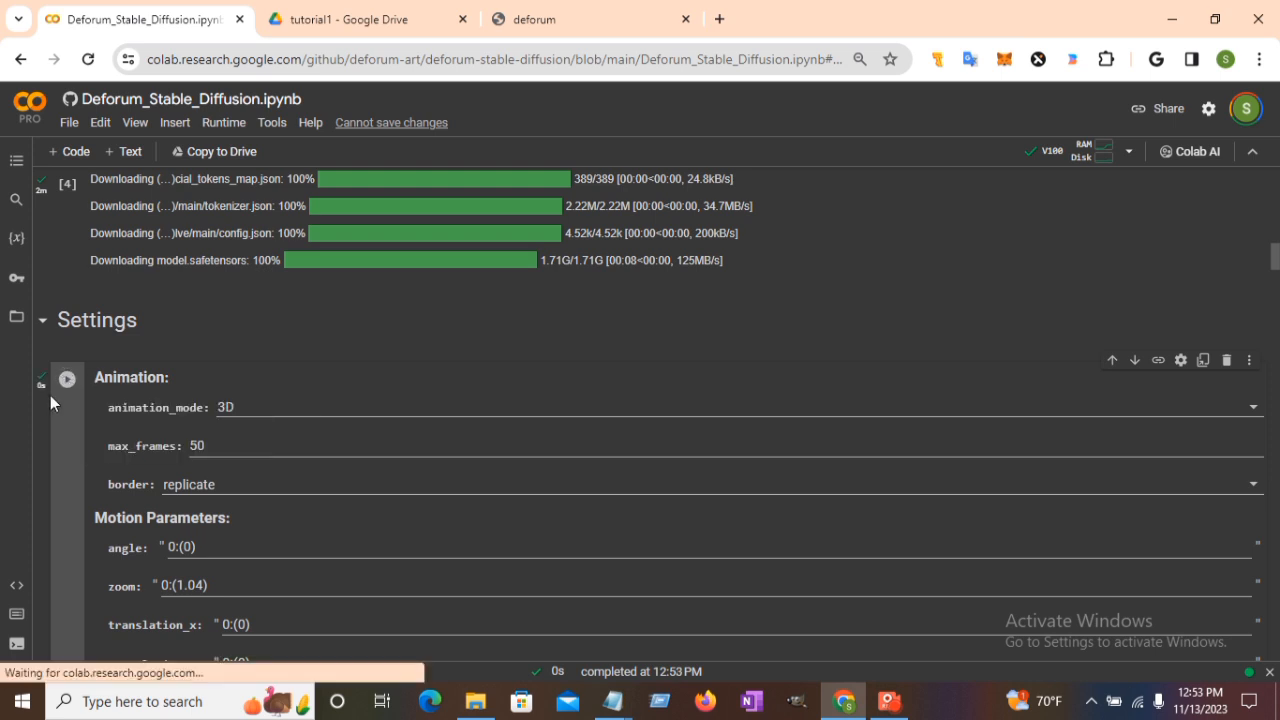
scroll(50, 396, down, 20)
click(64, 398)
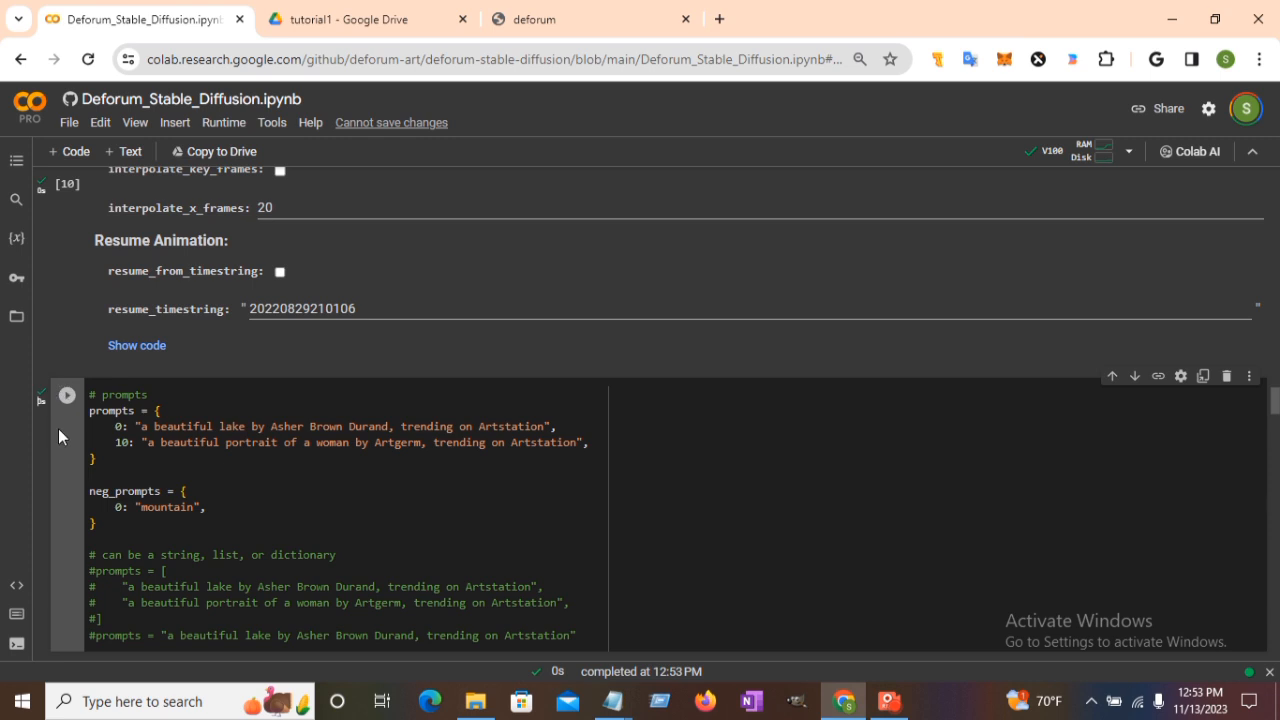
key(shift+Return)
click(68, 187)
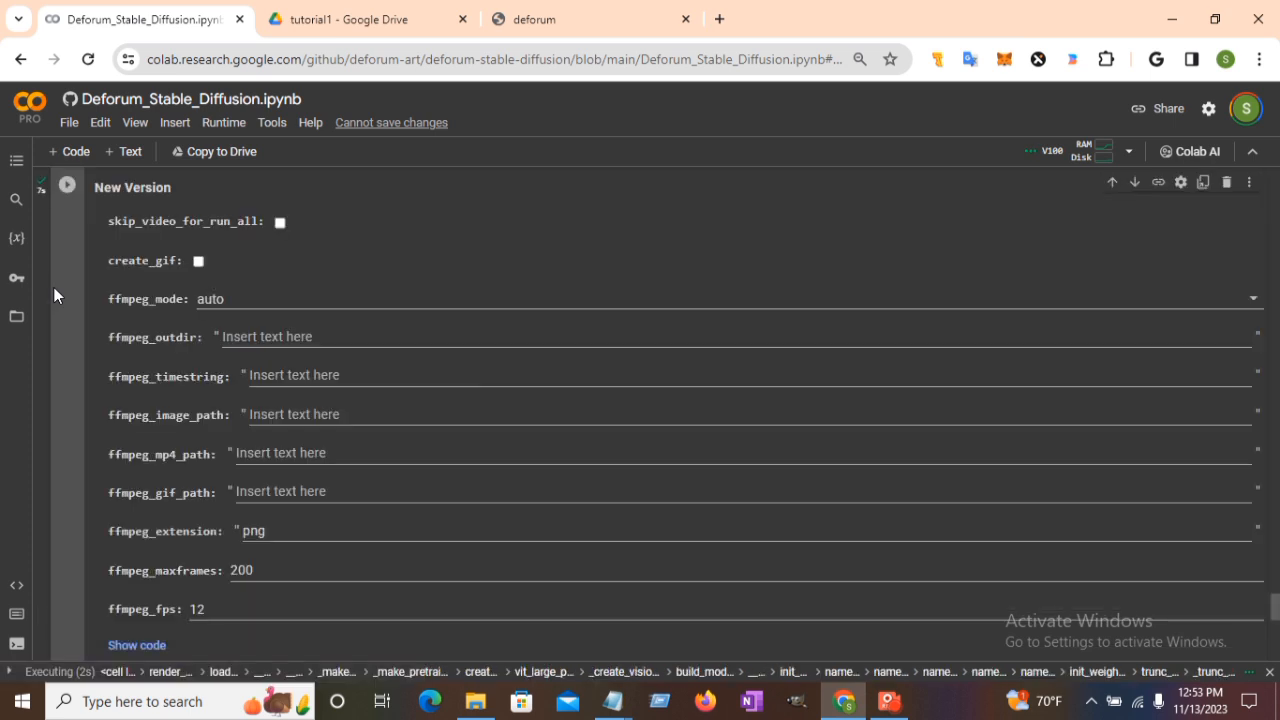
click(67, 186)
scroll(61, 238, up, 1)
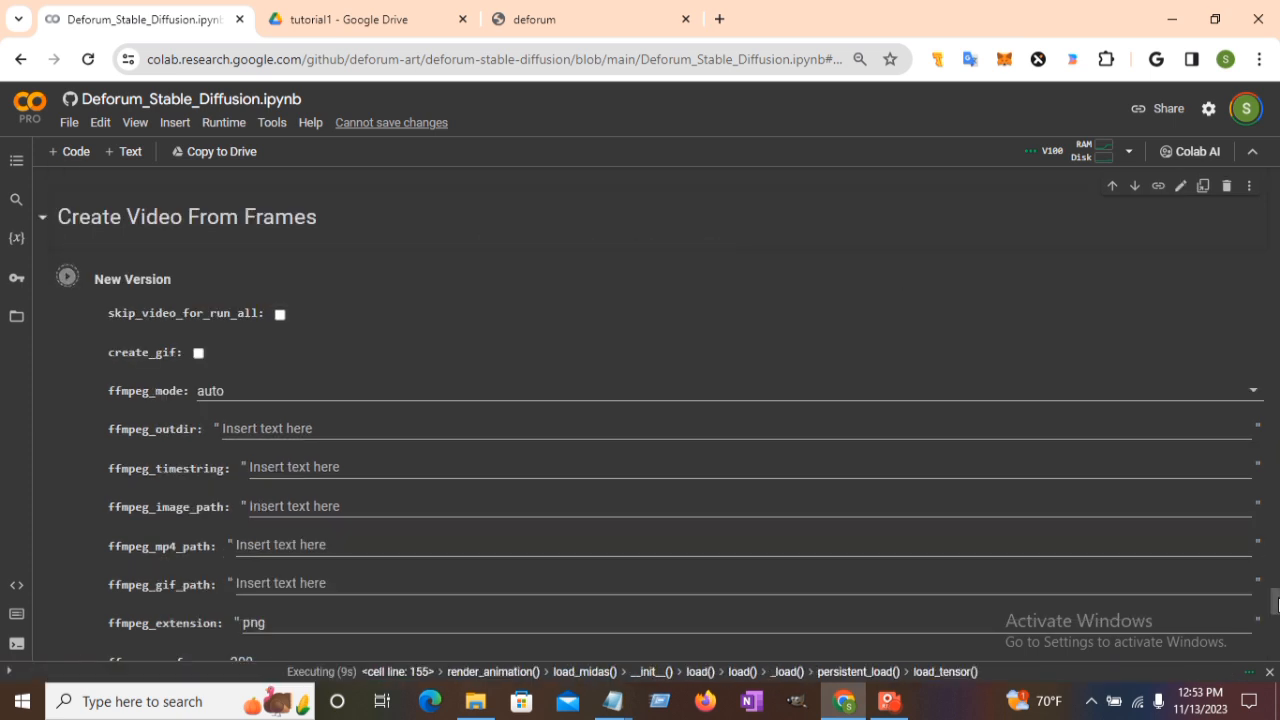
Watch the render output while the MiDaS and AdaBins depth models download and load.
drag(1275, 593, 1276, 571)
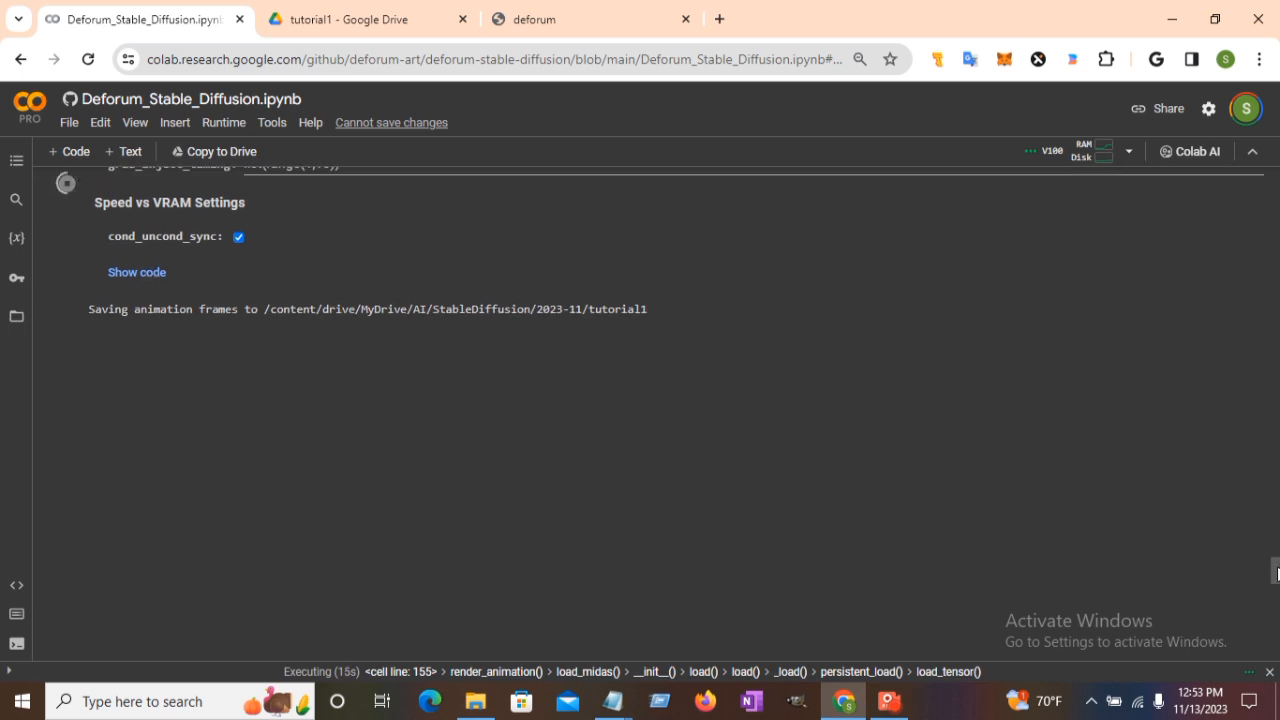
drag(1276, 570, 1276, 574)
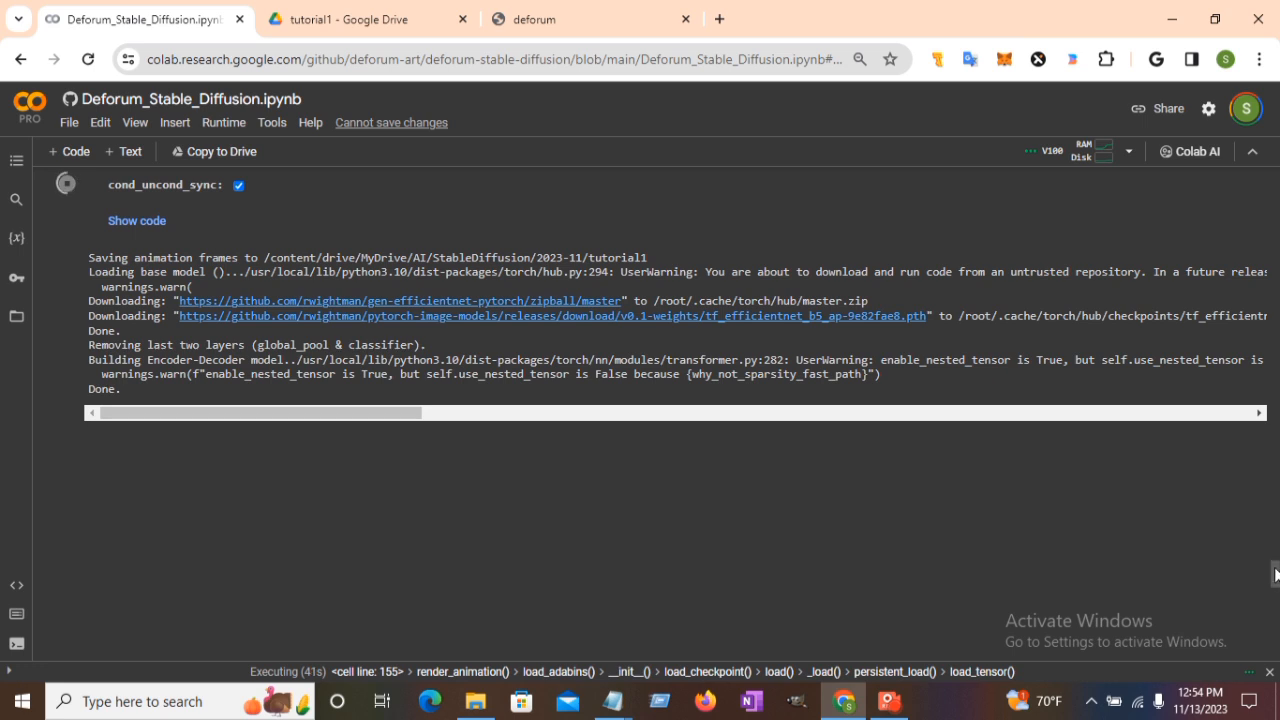
Watch the autumn lake frames morph into the woman's portrait by frame 14 of 50.
mouse_move(1275, 576)
mouse_down()
mouse_move(1273, 598)
mouse_move(1275, 580)
mouse_up()
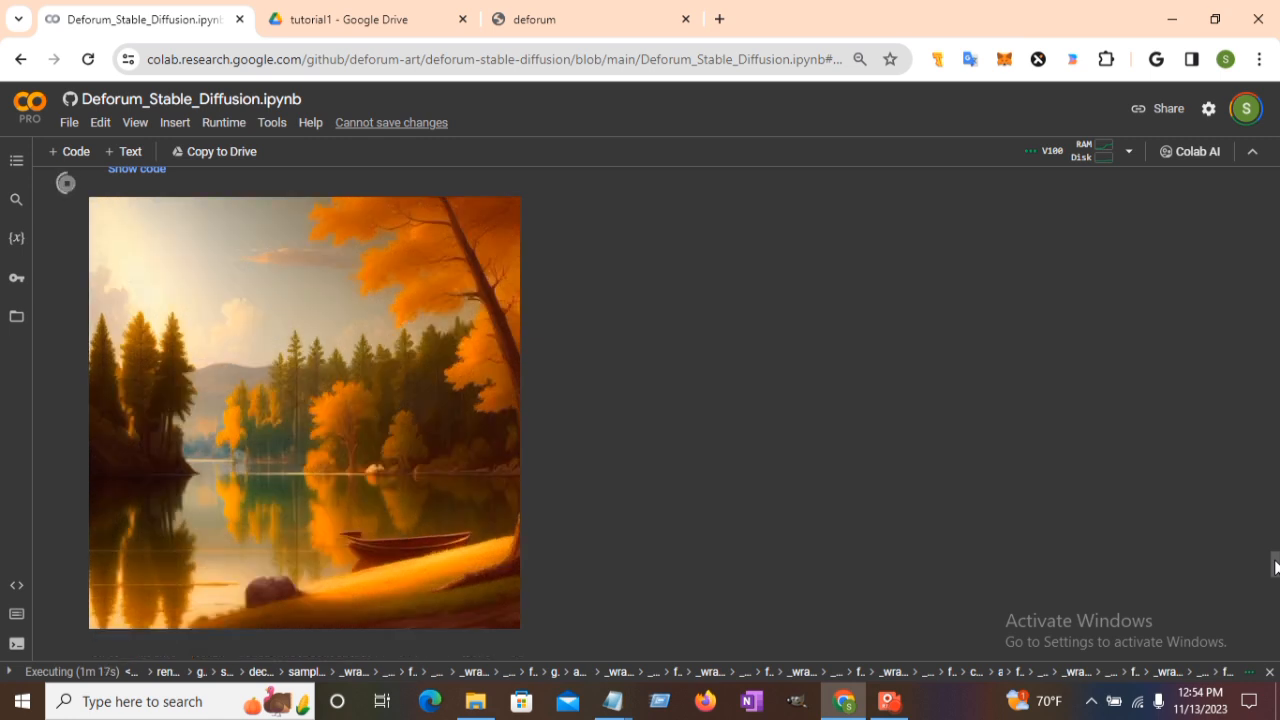
drag(1275, 568, 1276, 578)
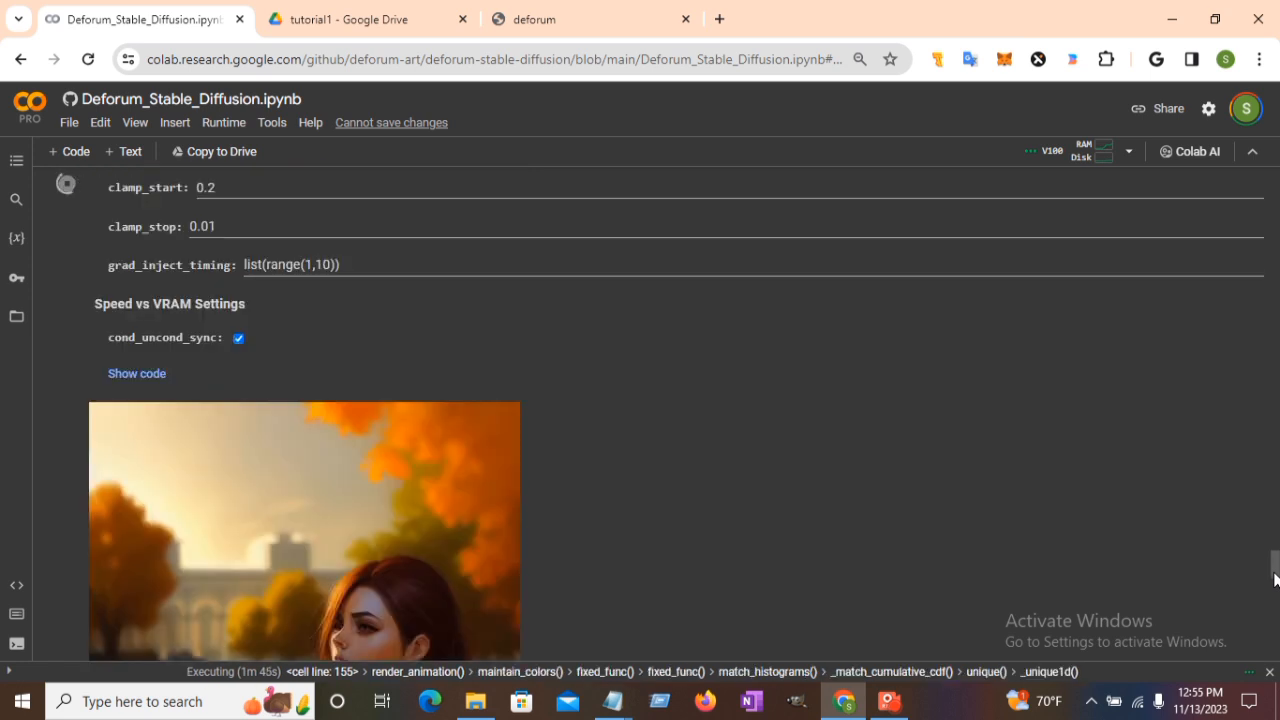
Wait for frame 50 to render and scroll to the completed Create Video From Frames cell.
drag(1275, 578, 1276, 592)
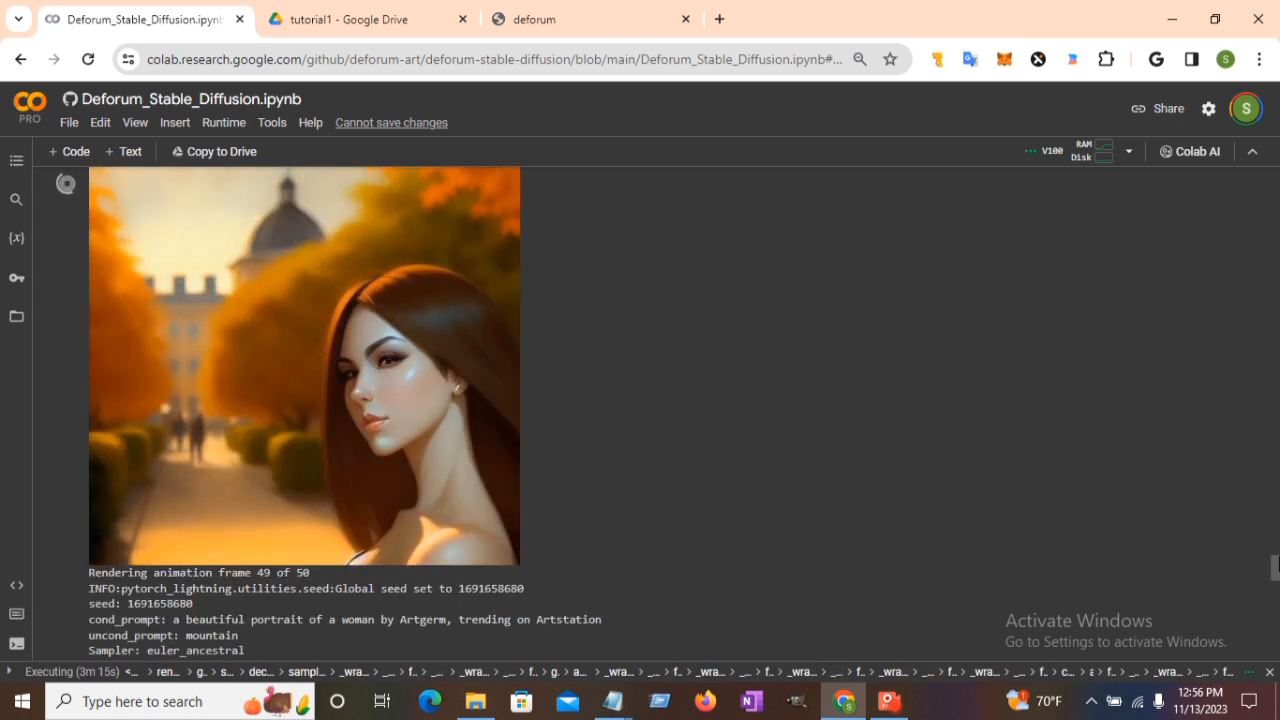
drag(1279, 565, 1279, 578)
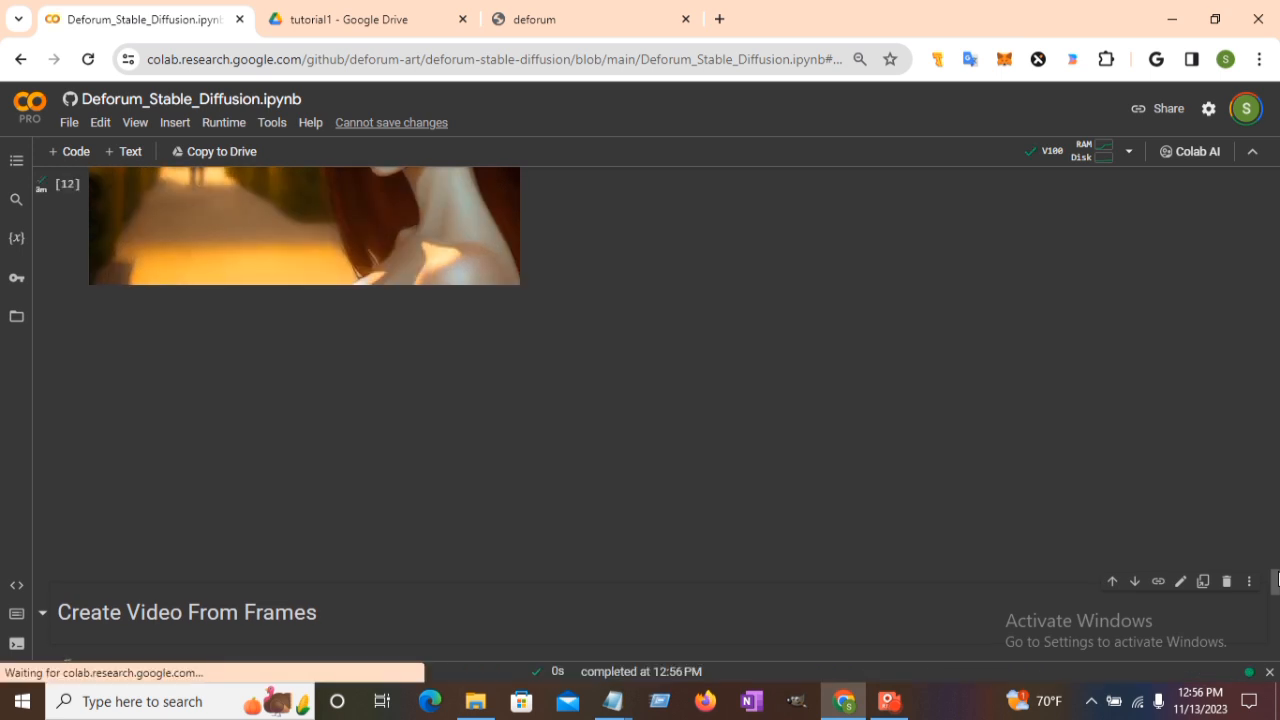
drag(1277, 578, 1277, 598)
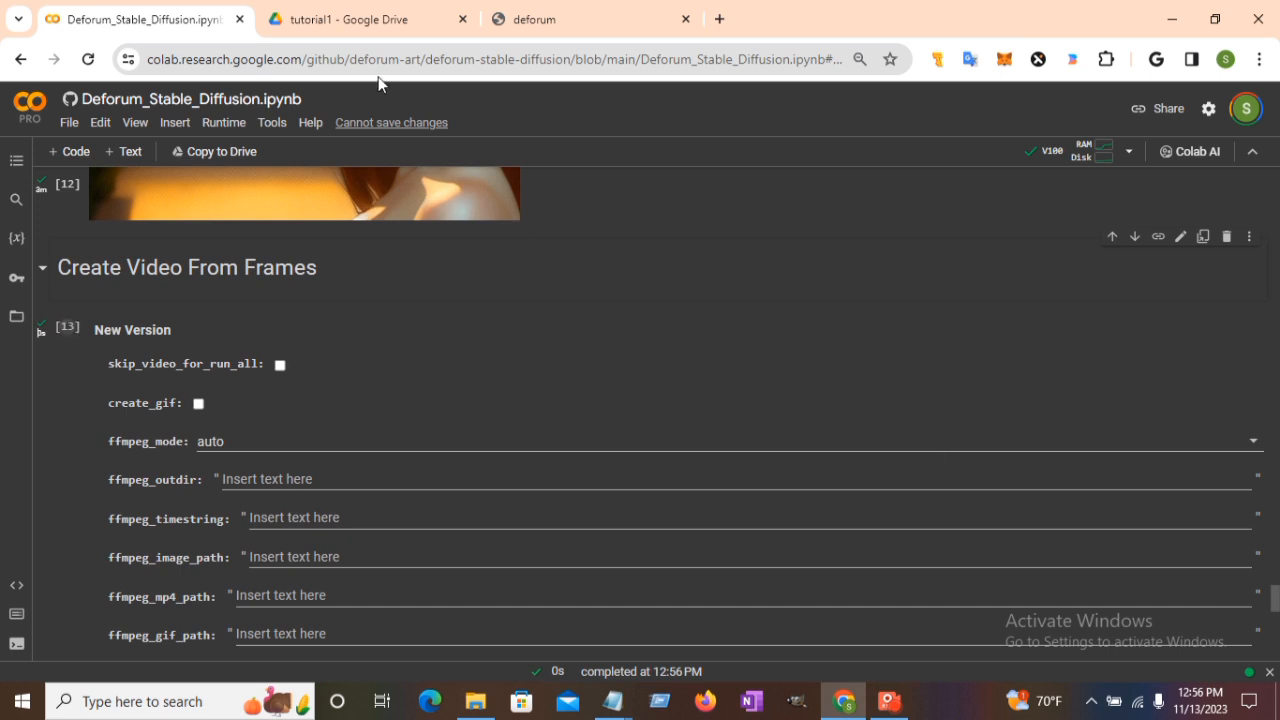
click(334, 12)
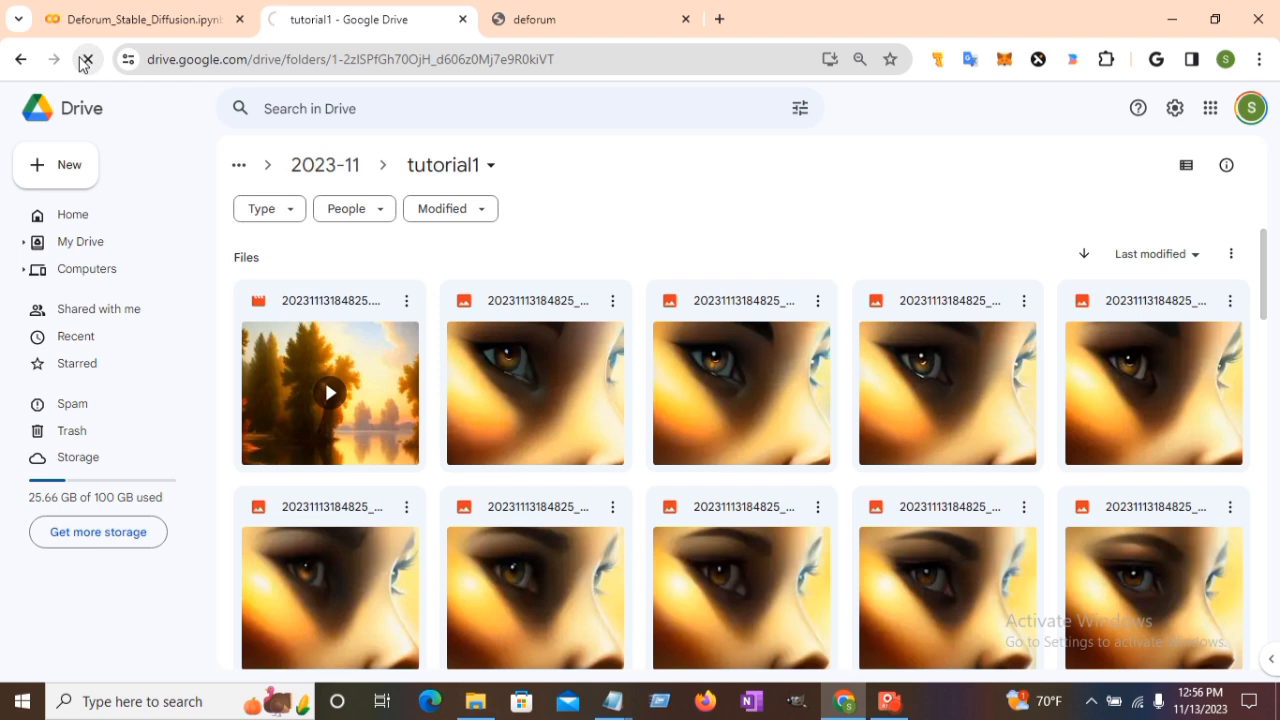
click(87, 60)
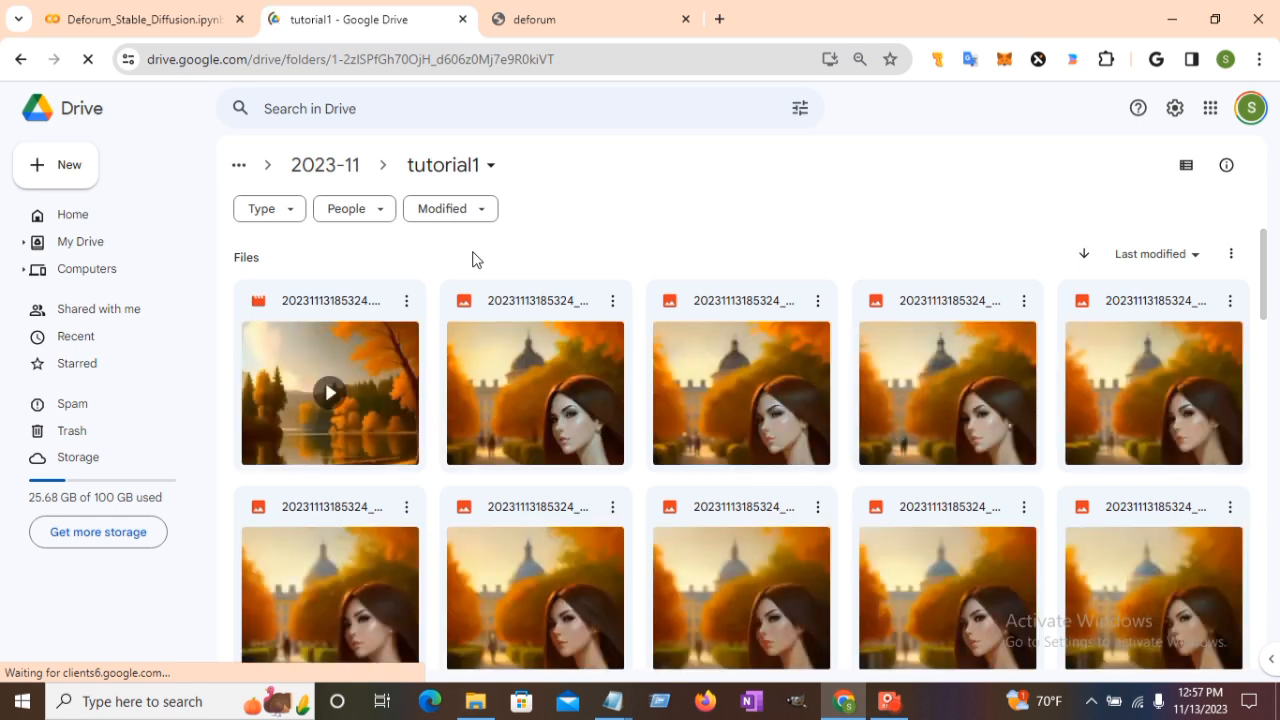
Play and replay 20231113185324.mp4 in Drive, then return to the Deforum notebook.
double_click(358, 382)
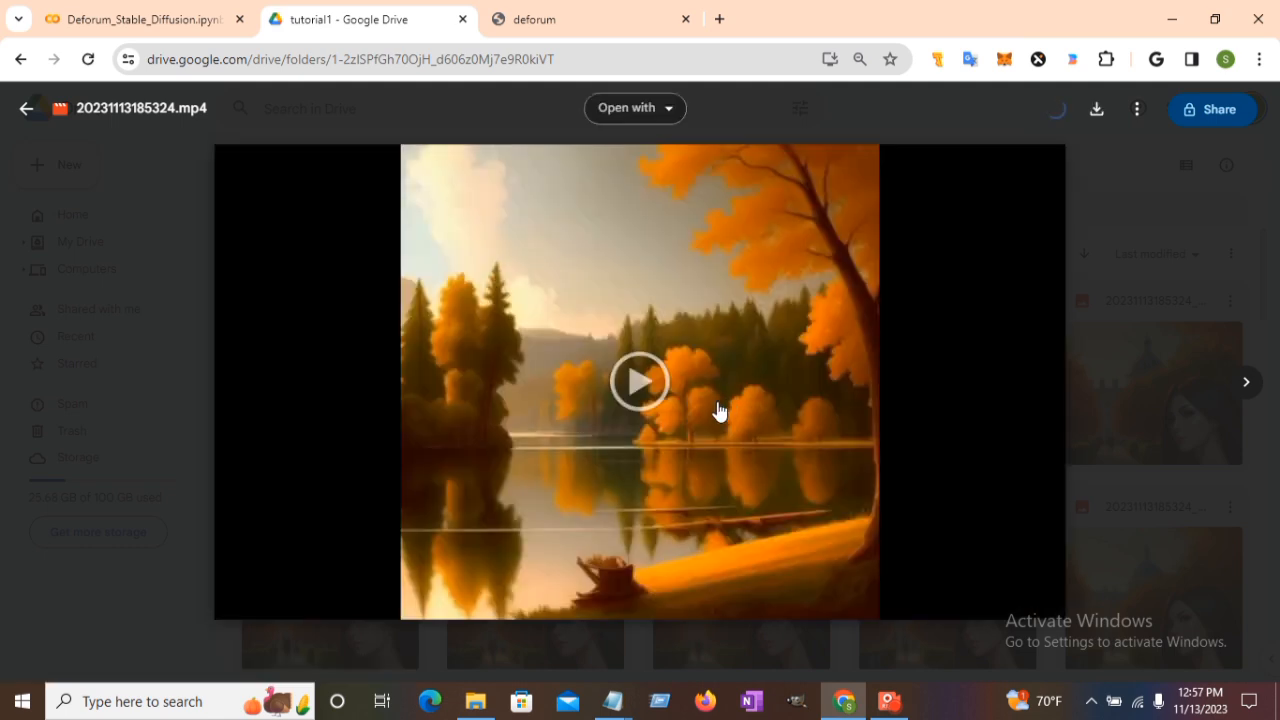
click(638, 384)
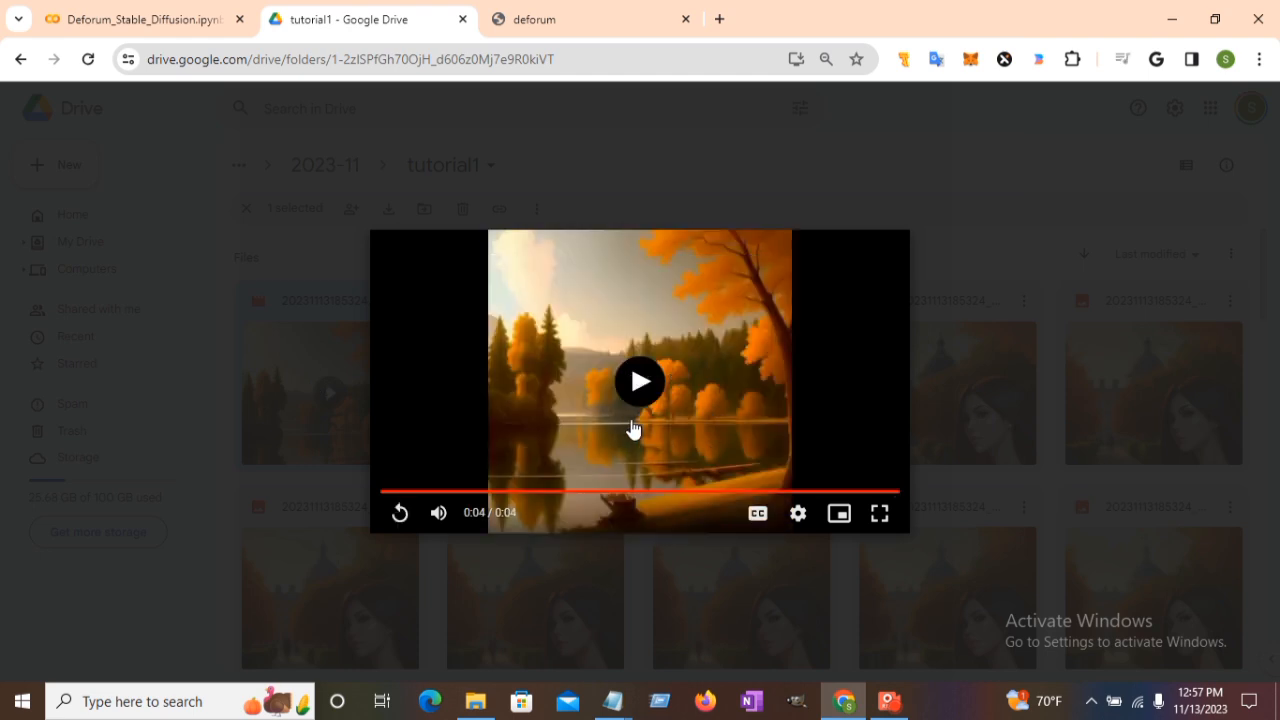
click(640, 382)
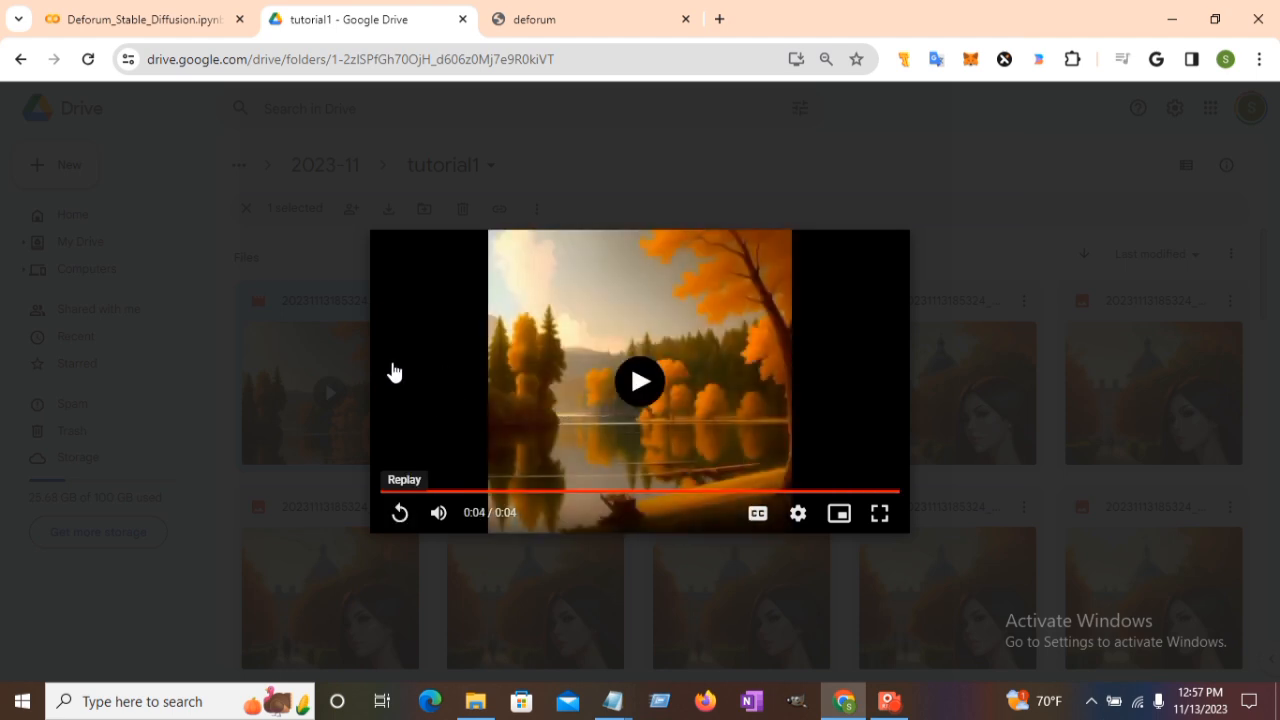
click(118, 16)
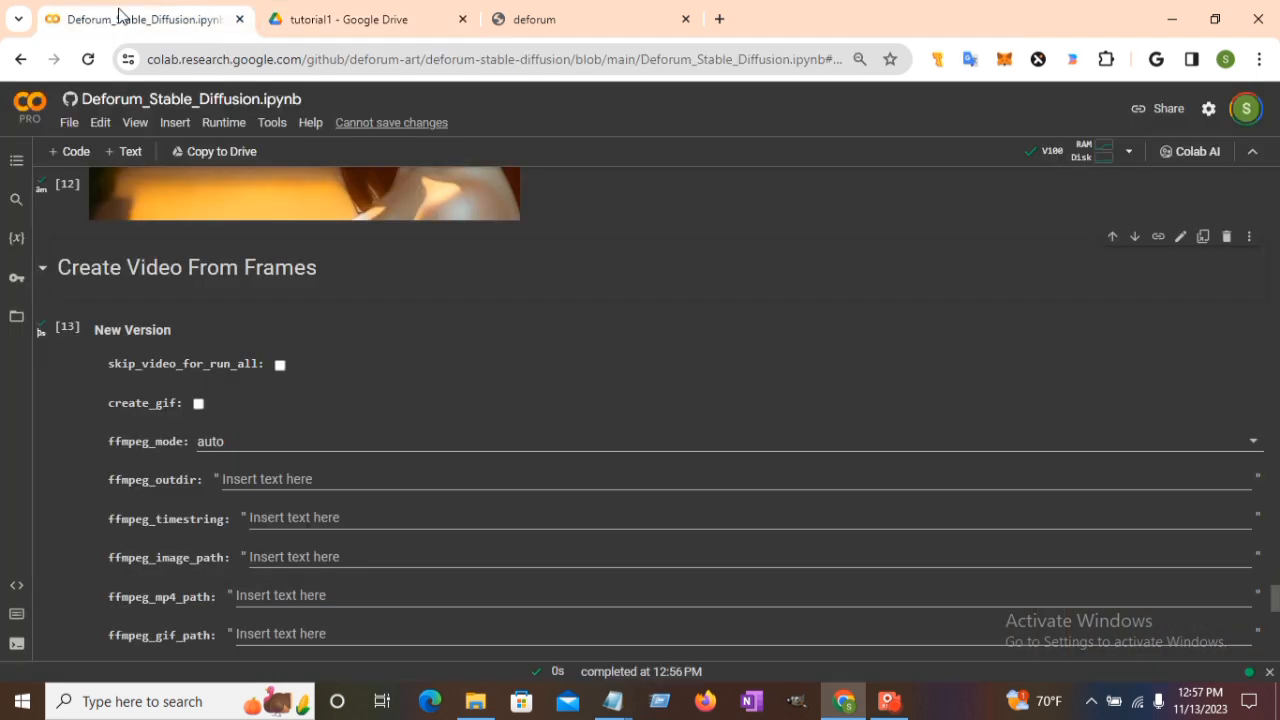
scroll(1278, 335, up, 4)
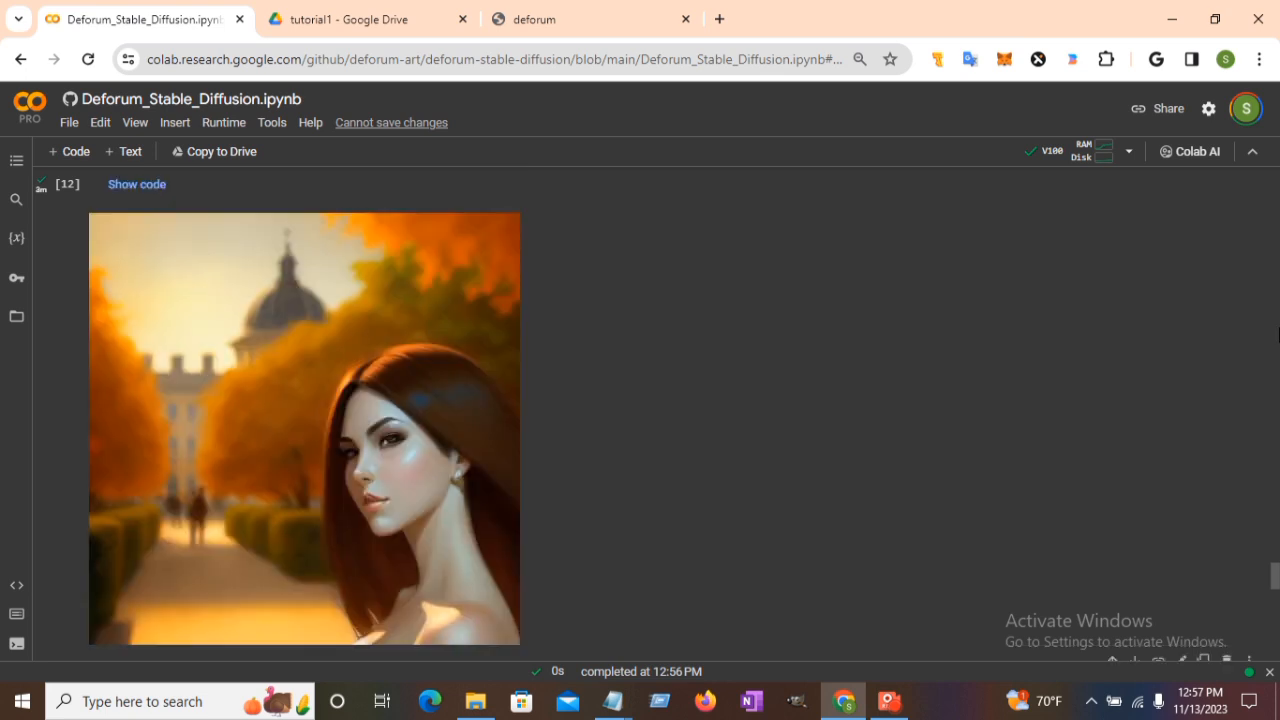
scroll(1278, 335, up, 10)
scroll(1278, 335, up, 4)
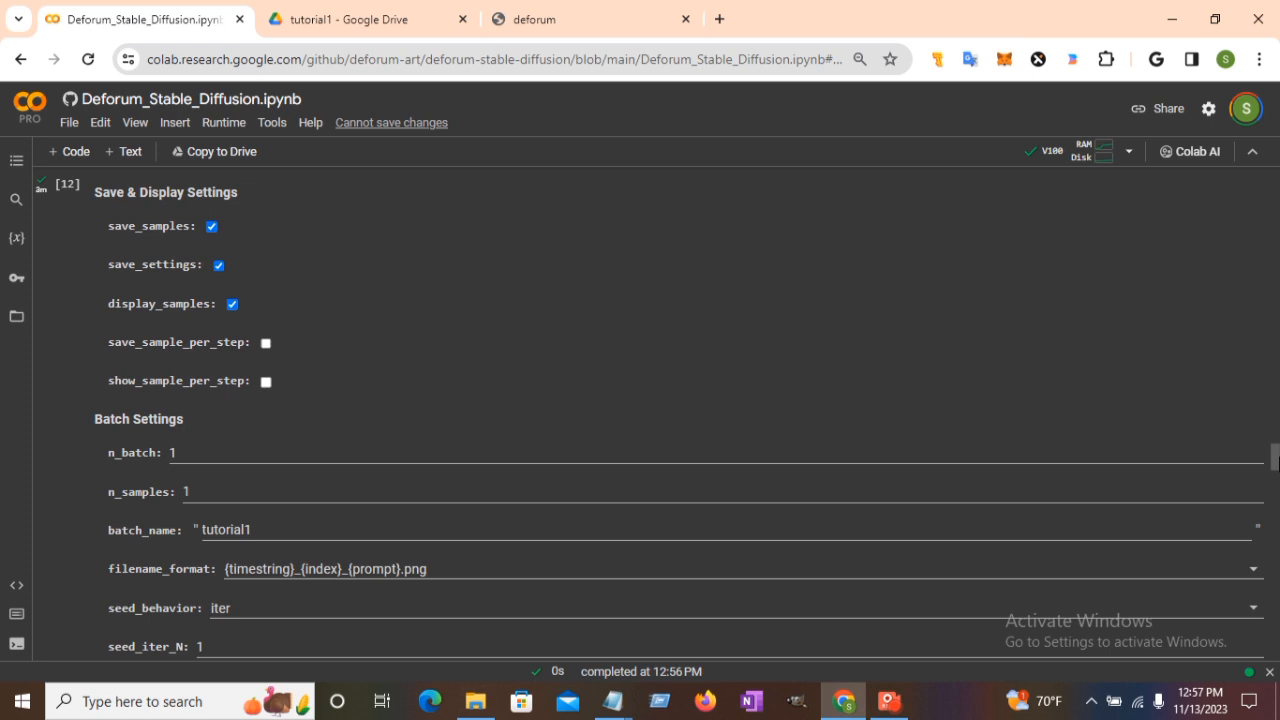
drag(1274, 457, 1272, 270)
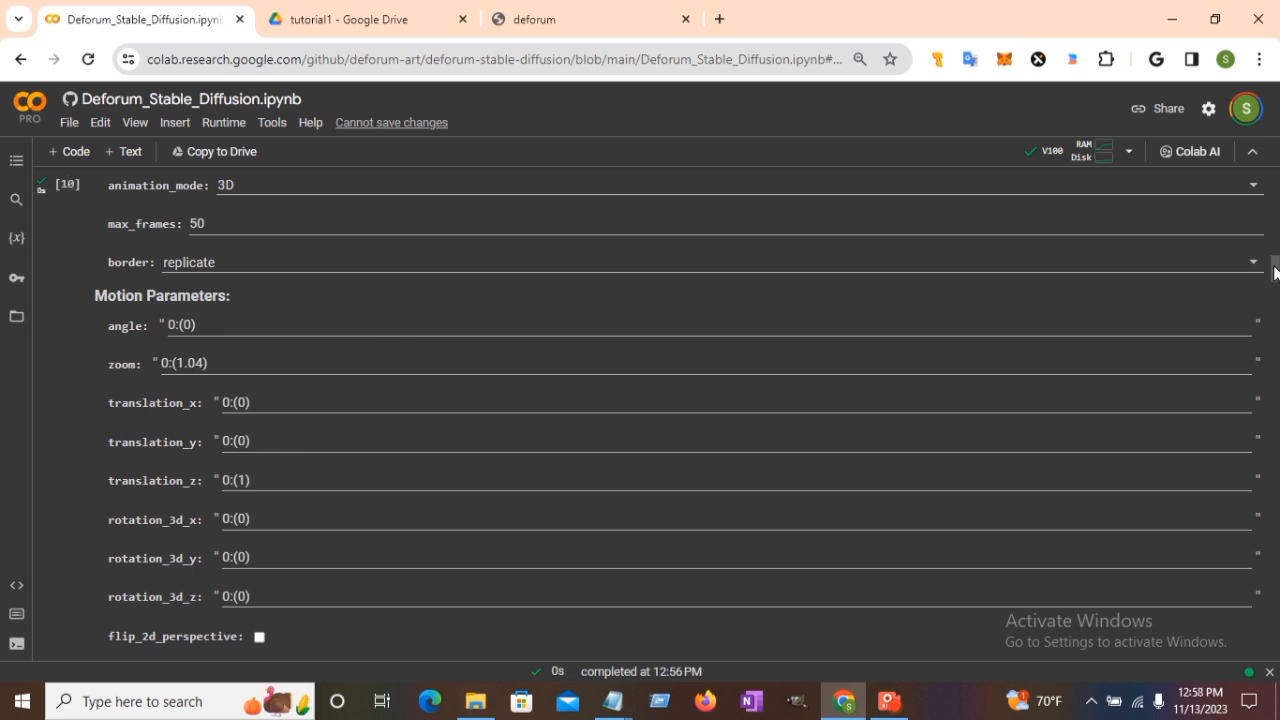
Change diffusion_cadence to 4 and rerun the animation Settings cell with it.
drag(1275, 270, 1273, 331)
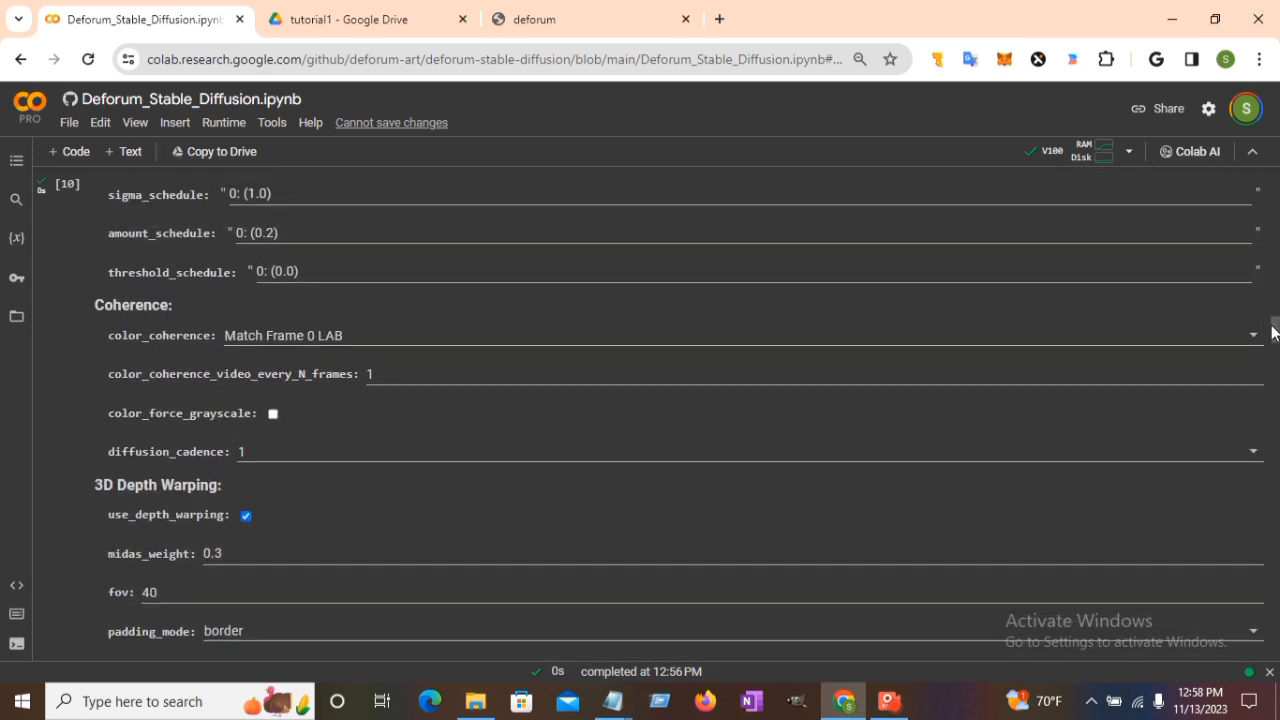
click(266, 455)
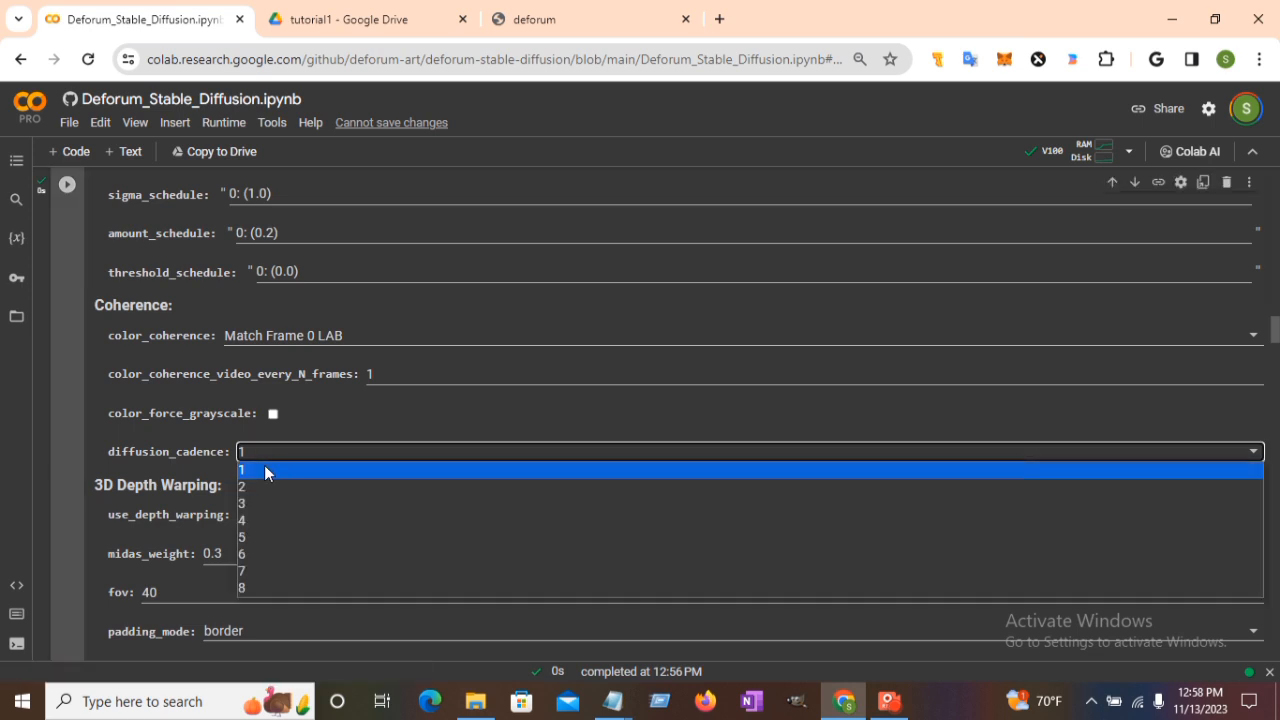
click(268, 521)
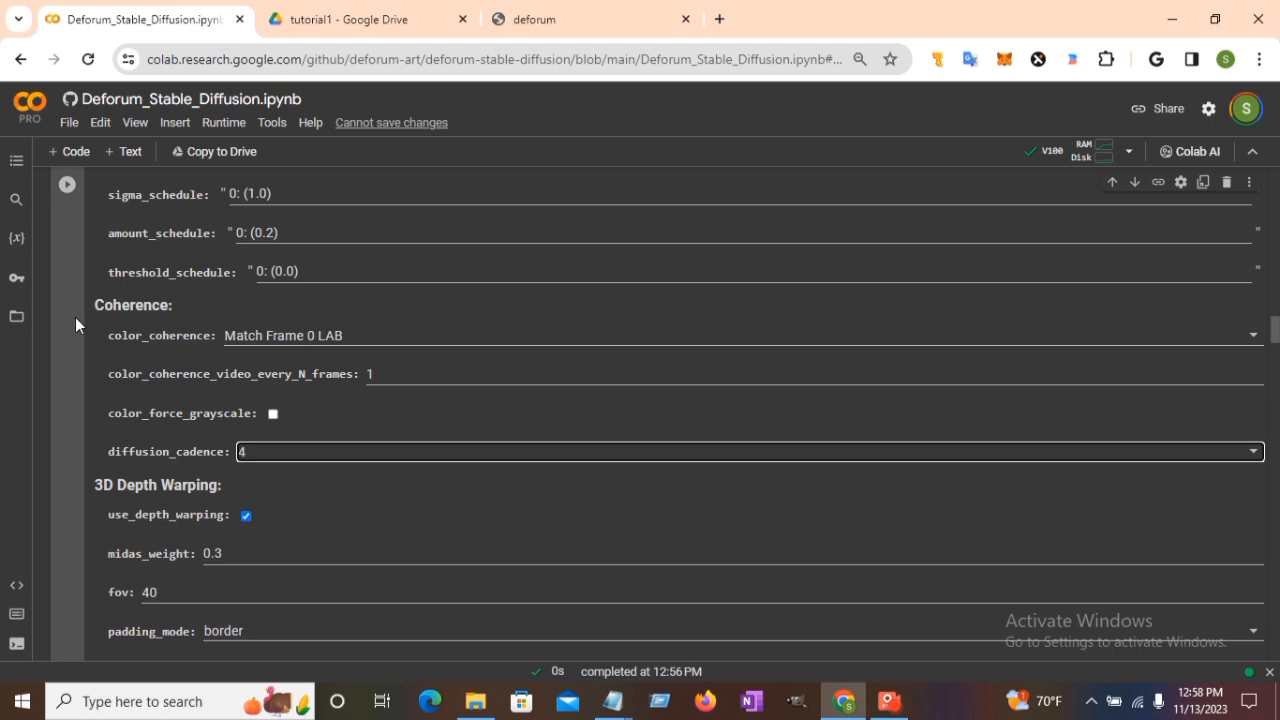
click(64, 187)
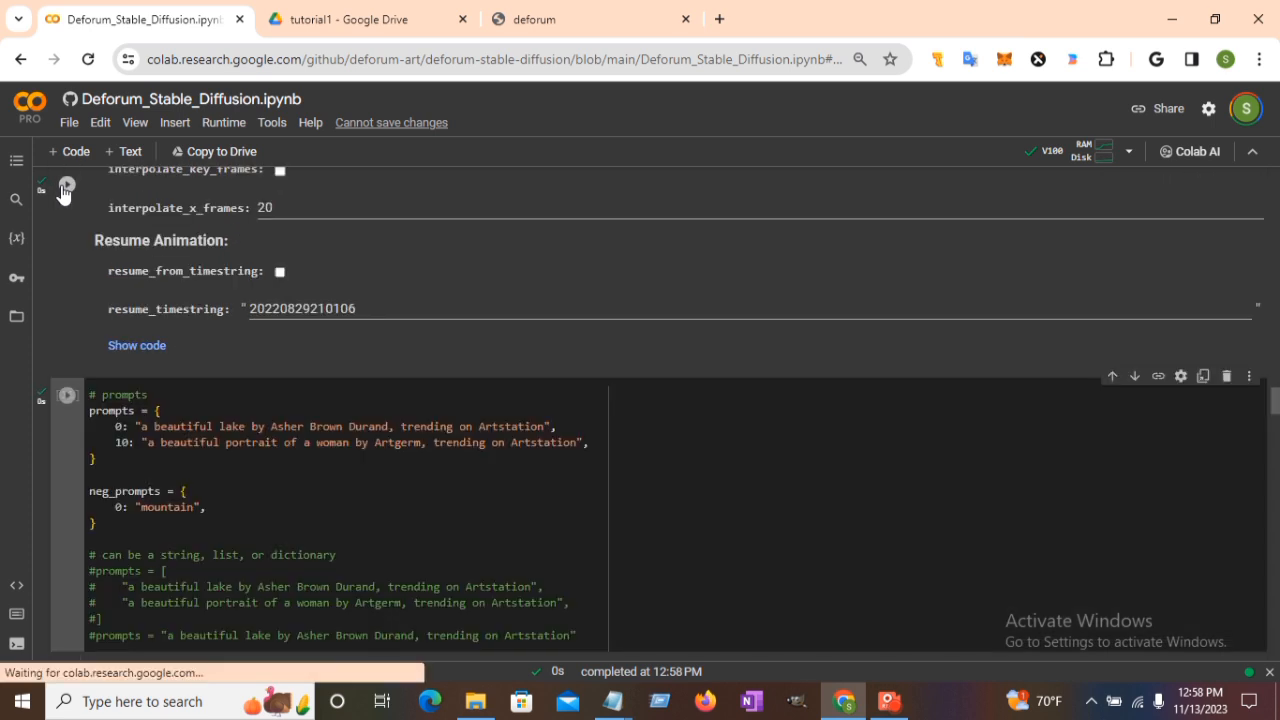
Rerun the prompts, Load Settings and Create Video From Frames cells for a cadence-4 render.
click(65, 398)
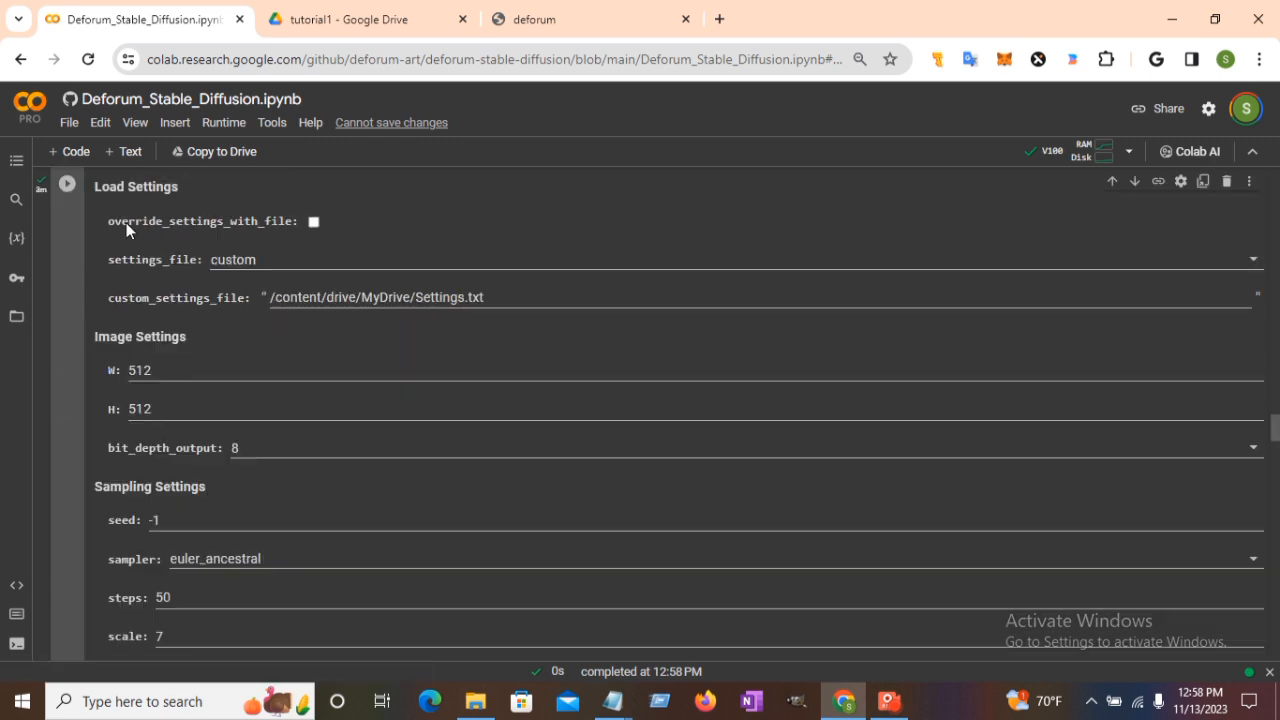
click(66, 188)
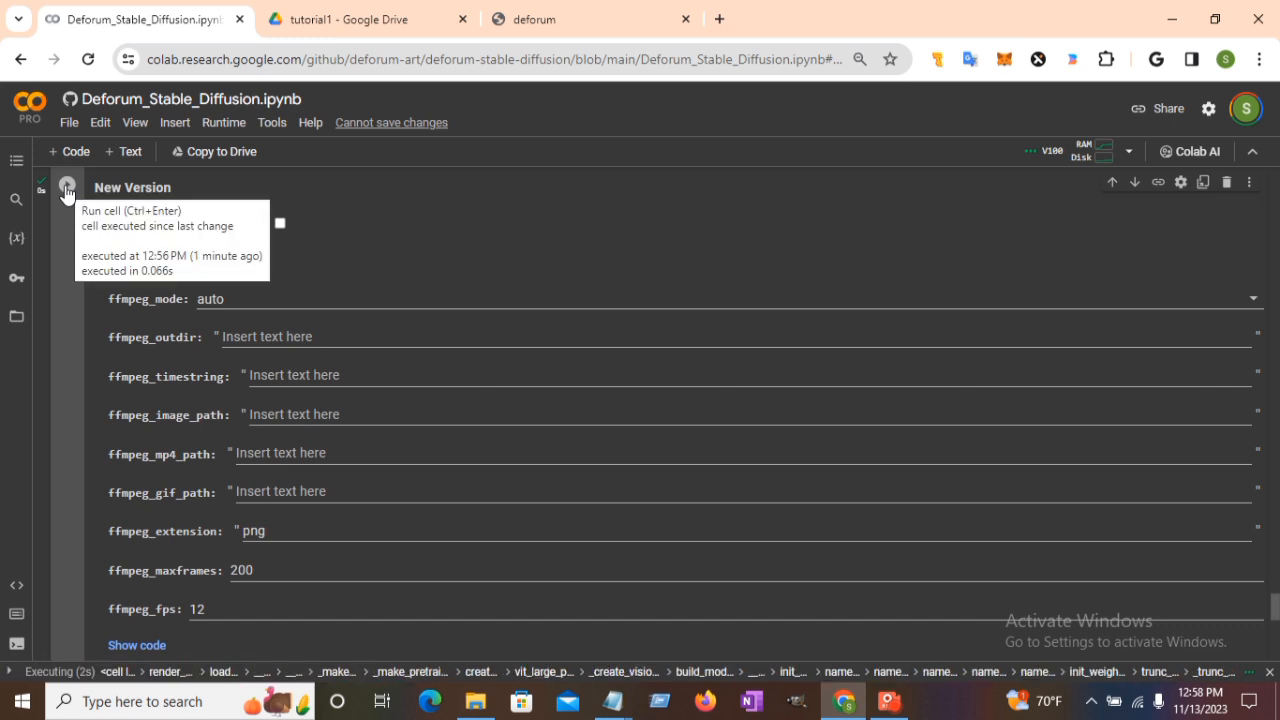
click(66, 190)
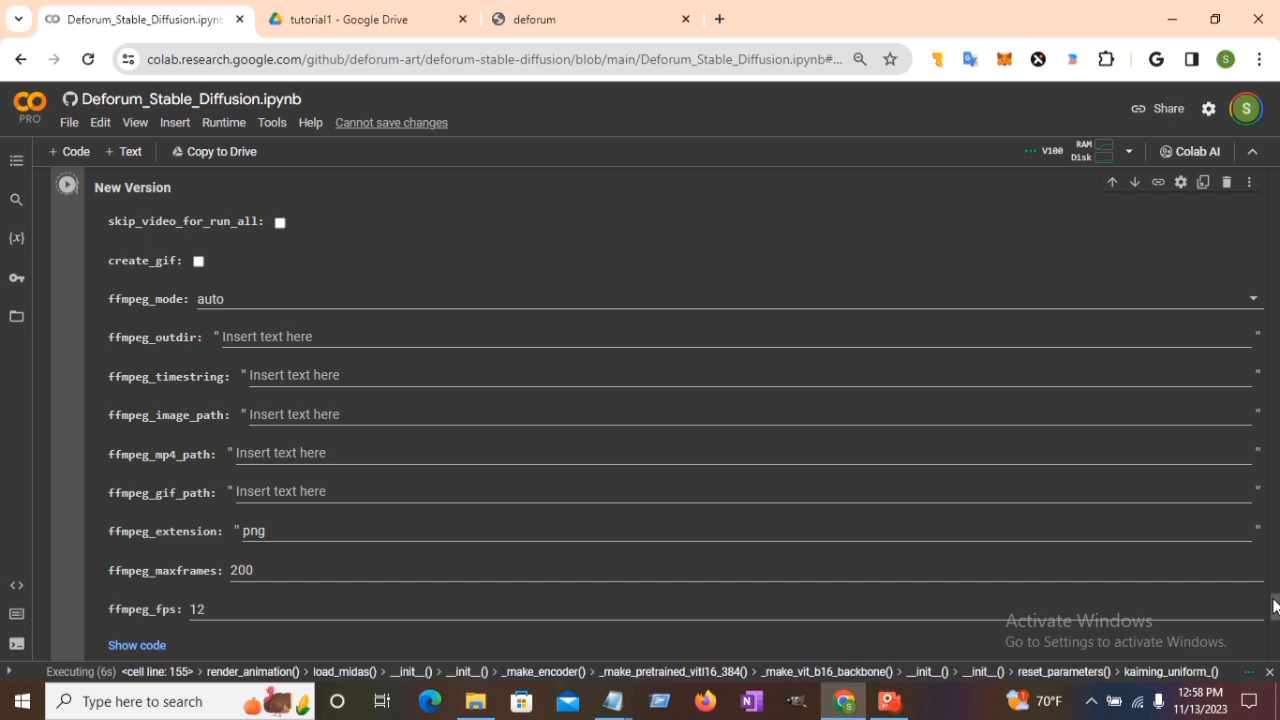
Follow the render output until all 50 frames finish, then switch to the tutorial1 Drive tab.
drag(1277, 610, 1276, 577)
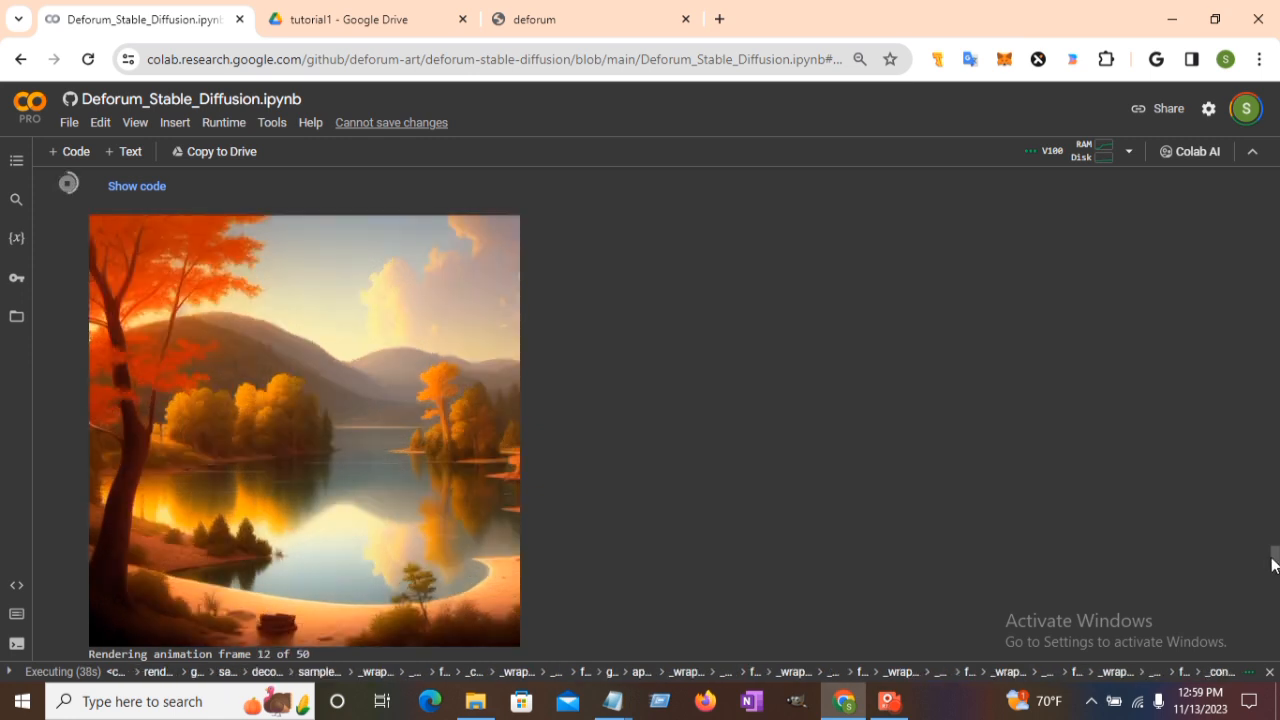
drag(1277, 556, 1277, 563)
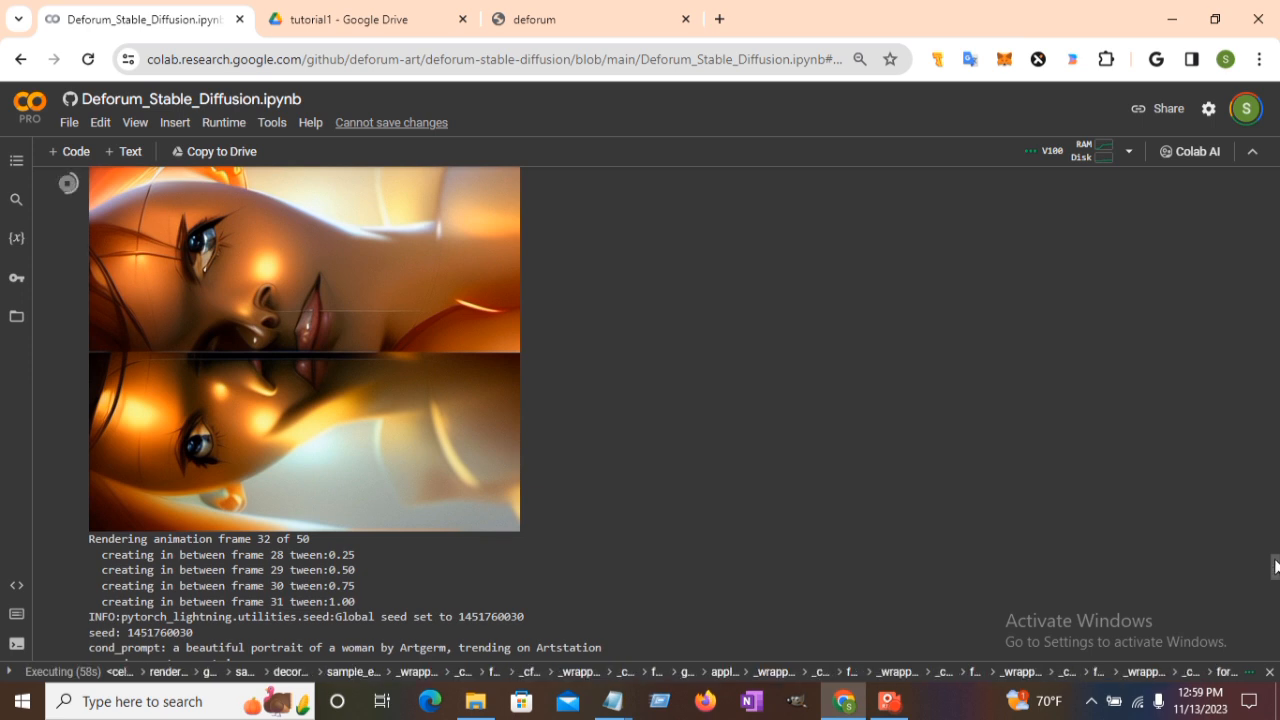
drag(1275, 567, 1275, 586)
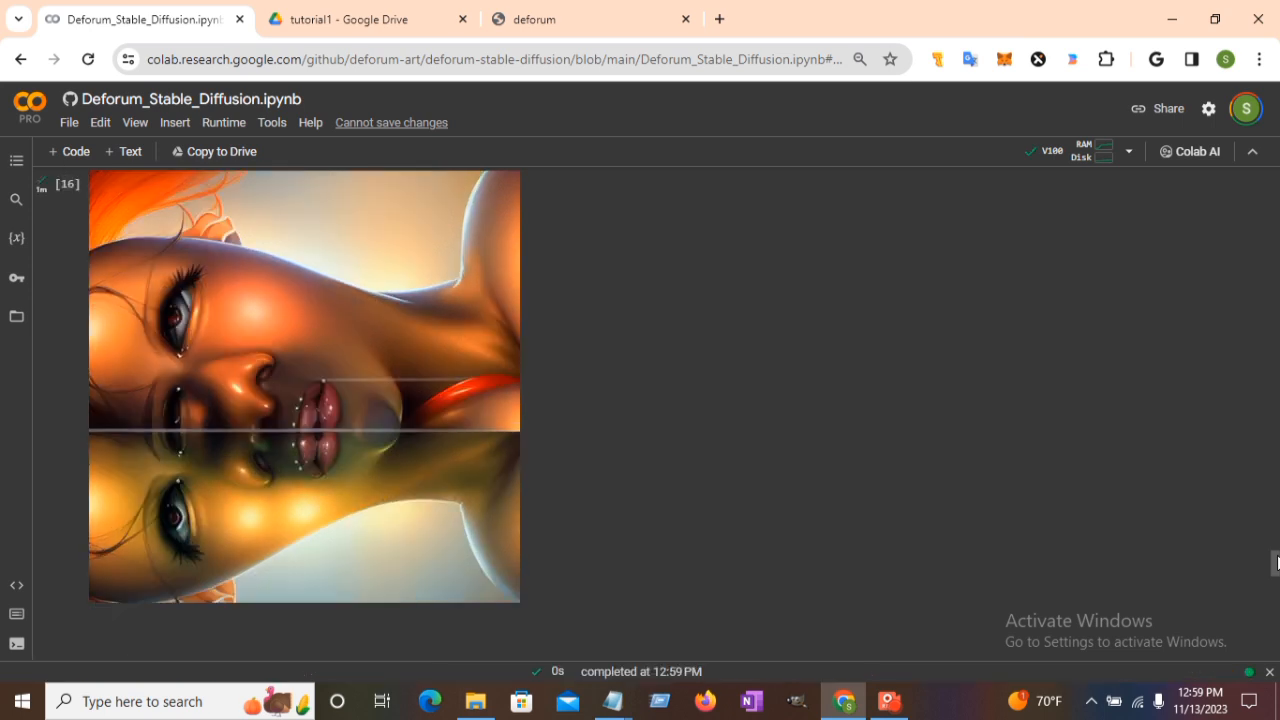
drag(1276, 563, 1277, 607)
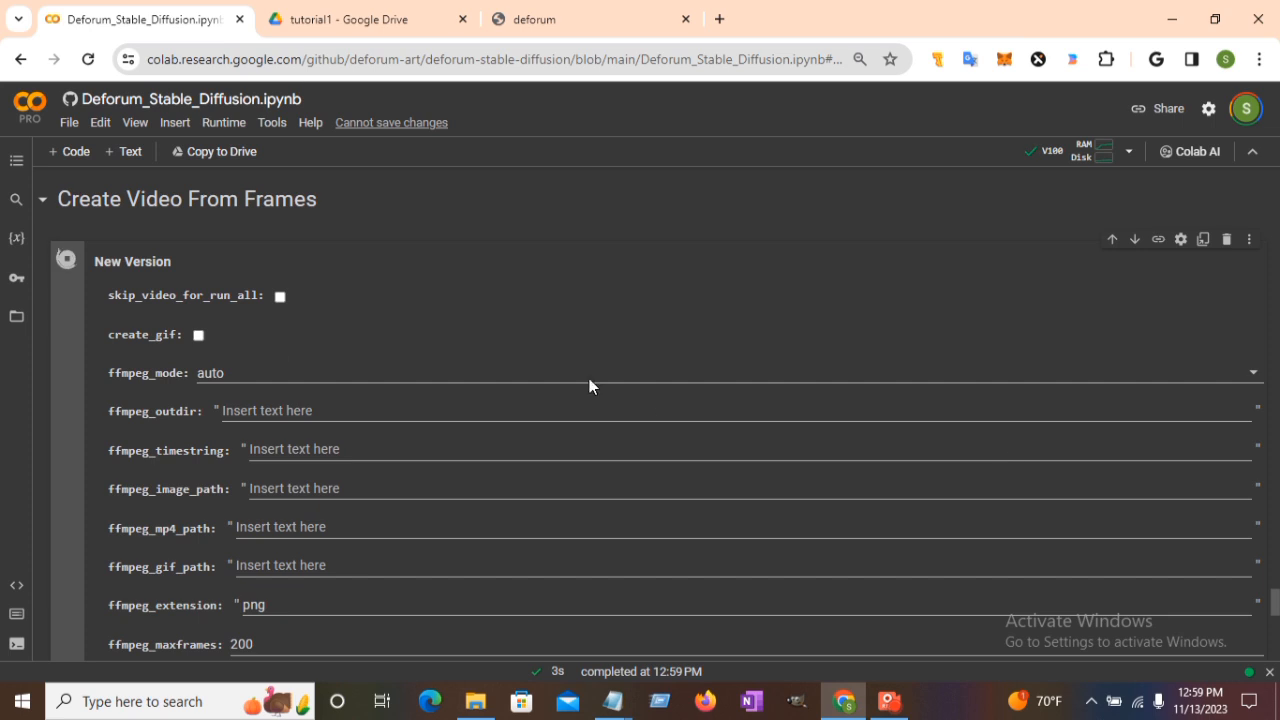
click(345, 19)
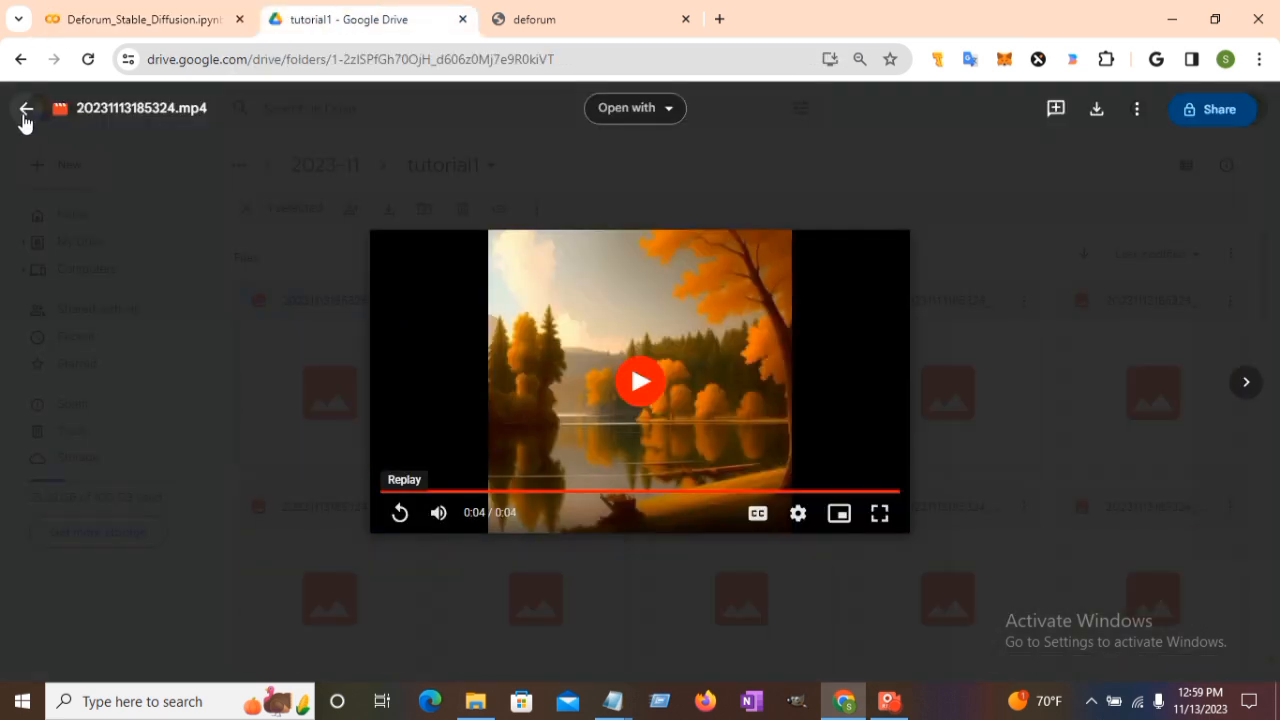
Reload the tutorial1 folder and play the cadence-4 video 20231113185829.mp4 in Drive's preview.
click(25, 112)
click(100, 66)
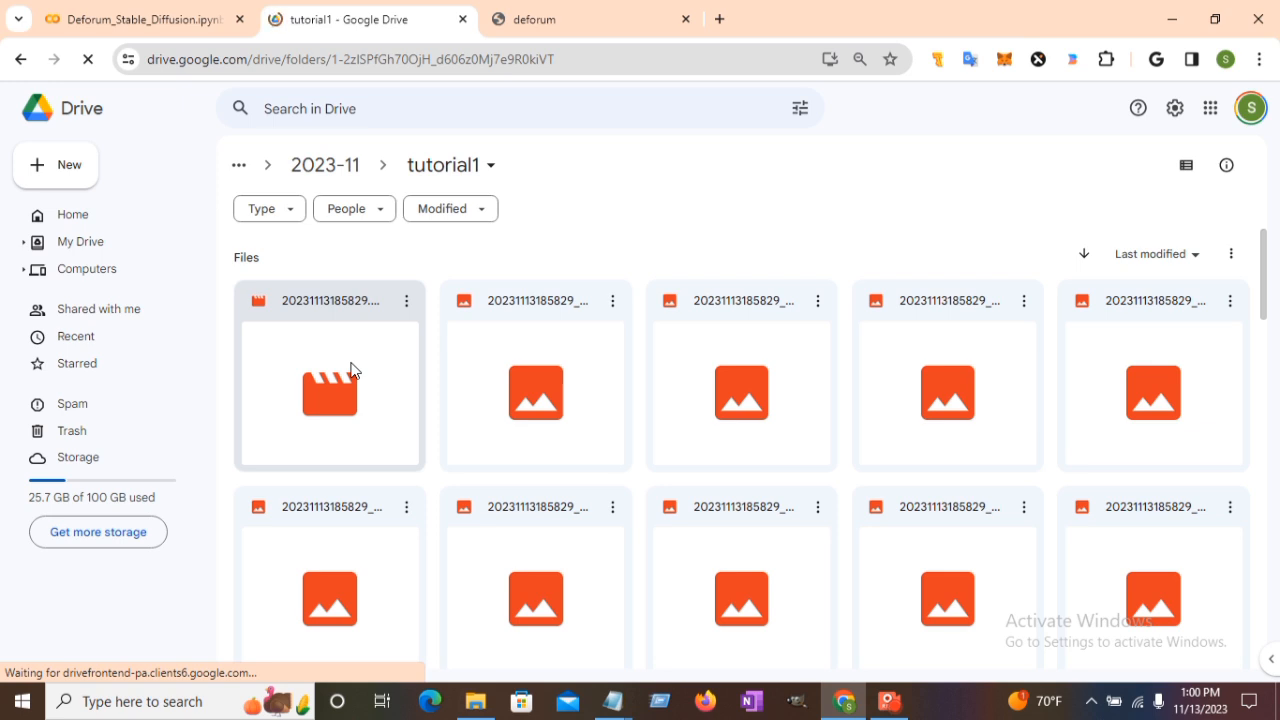
double_click(350, 369)
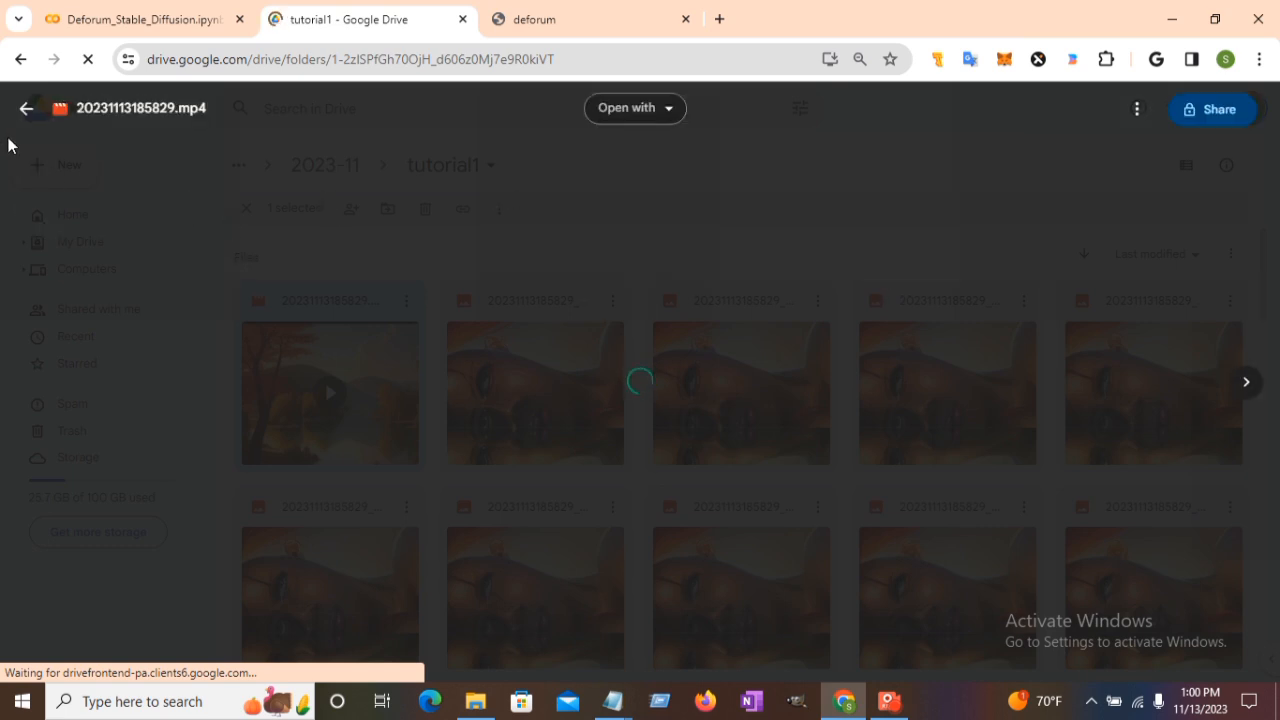
click(18, 114)
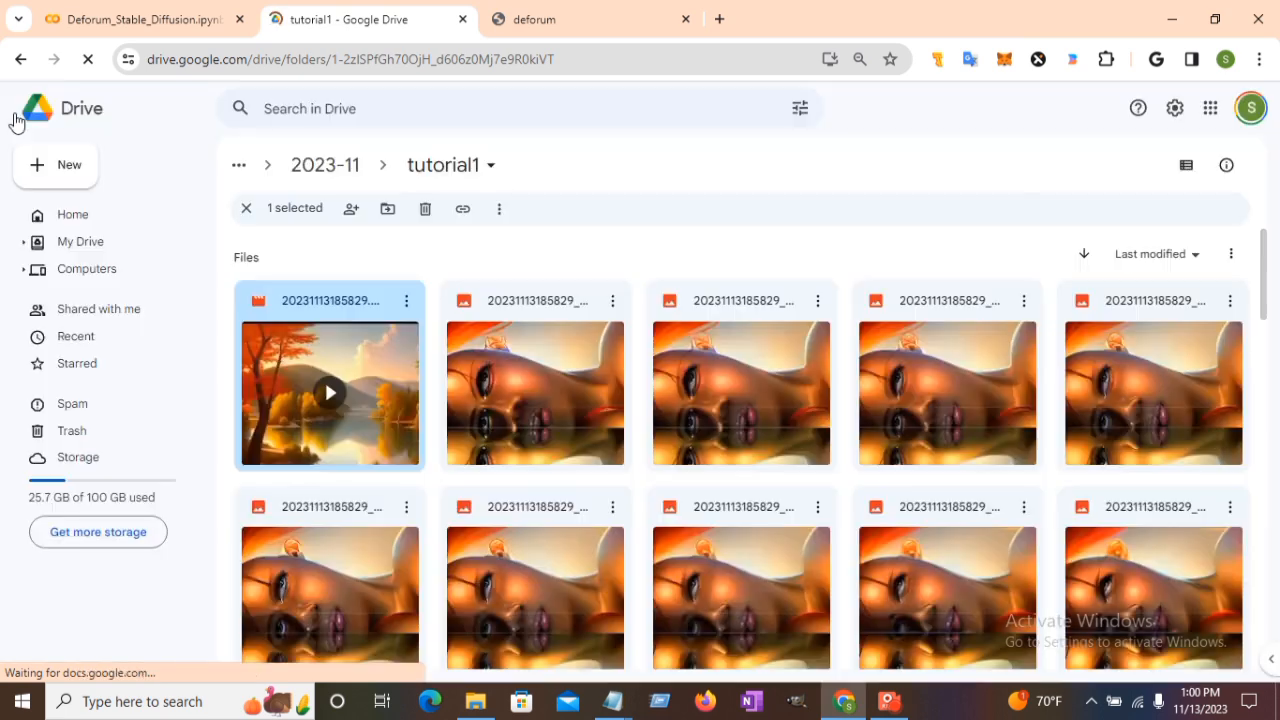
double_click(395, 352)
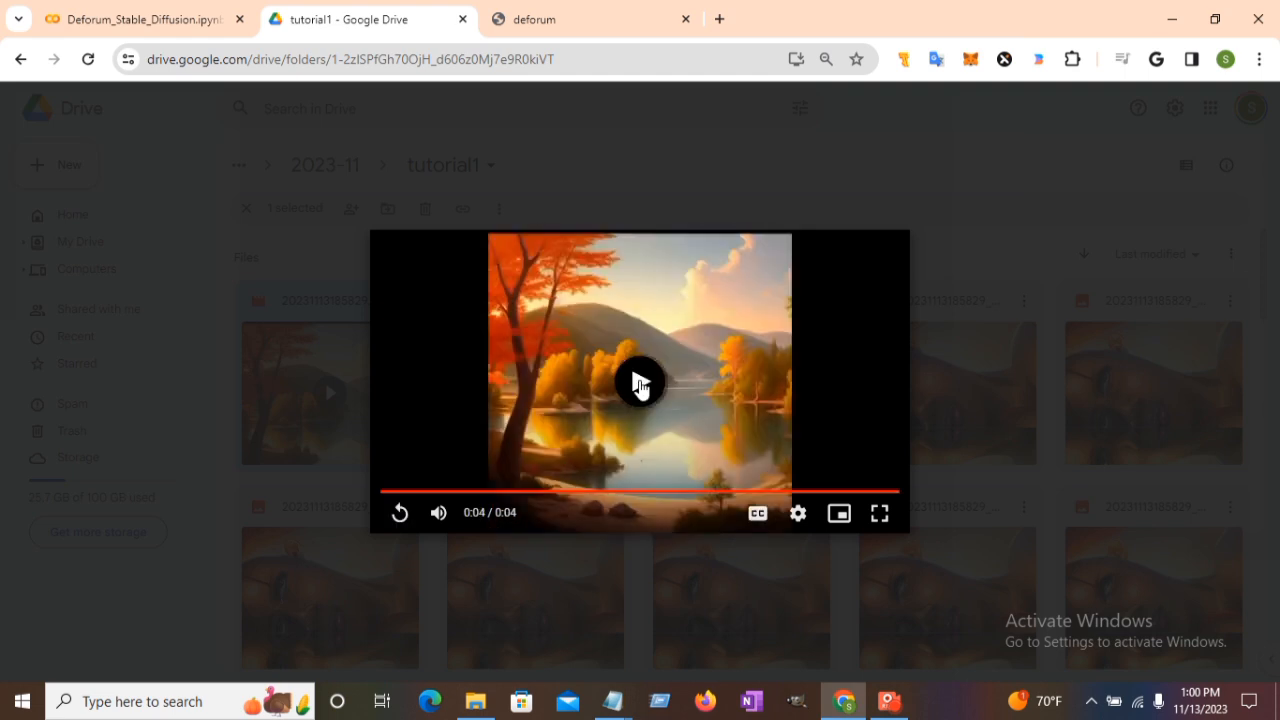
click(640, 386)
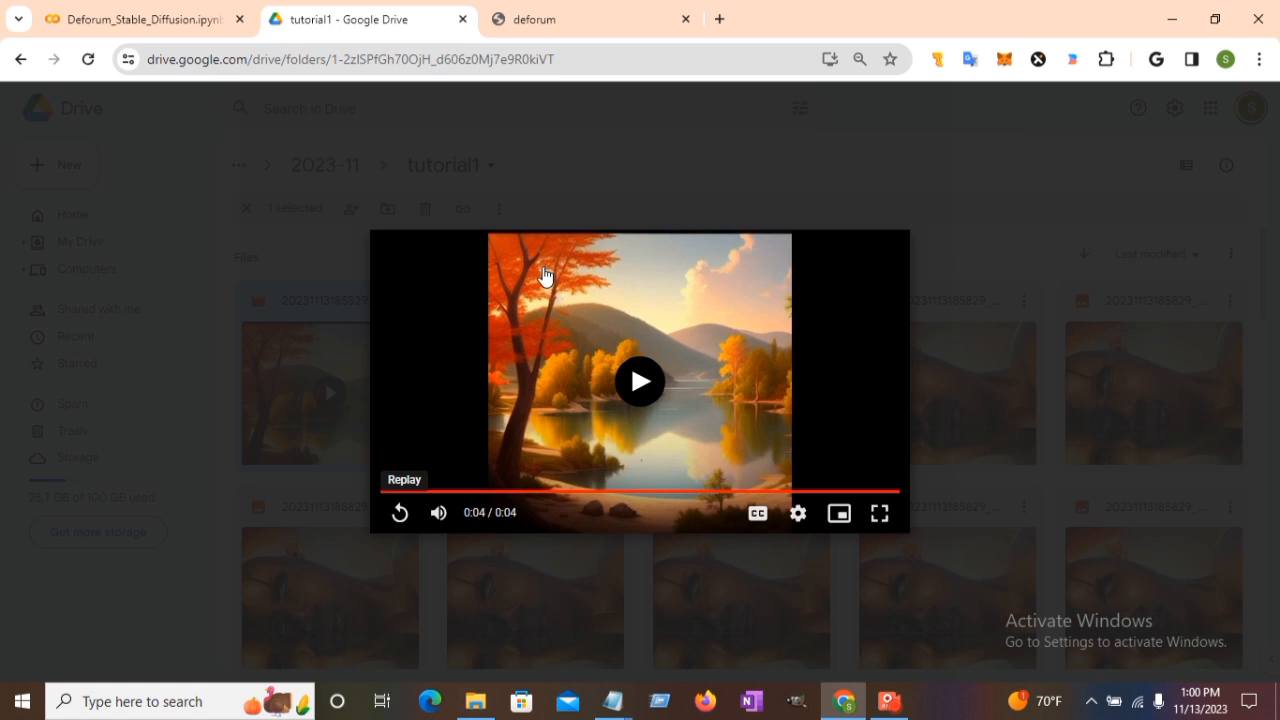
click(80, 14)
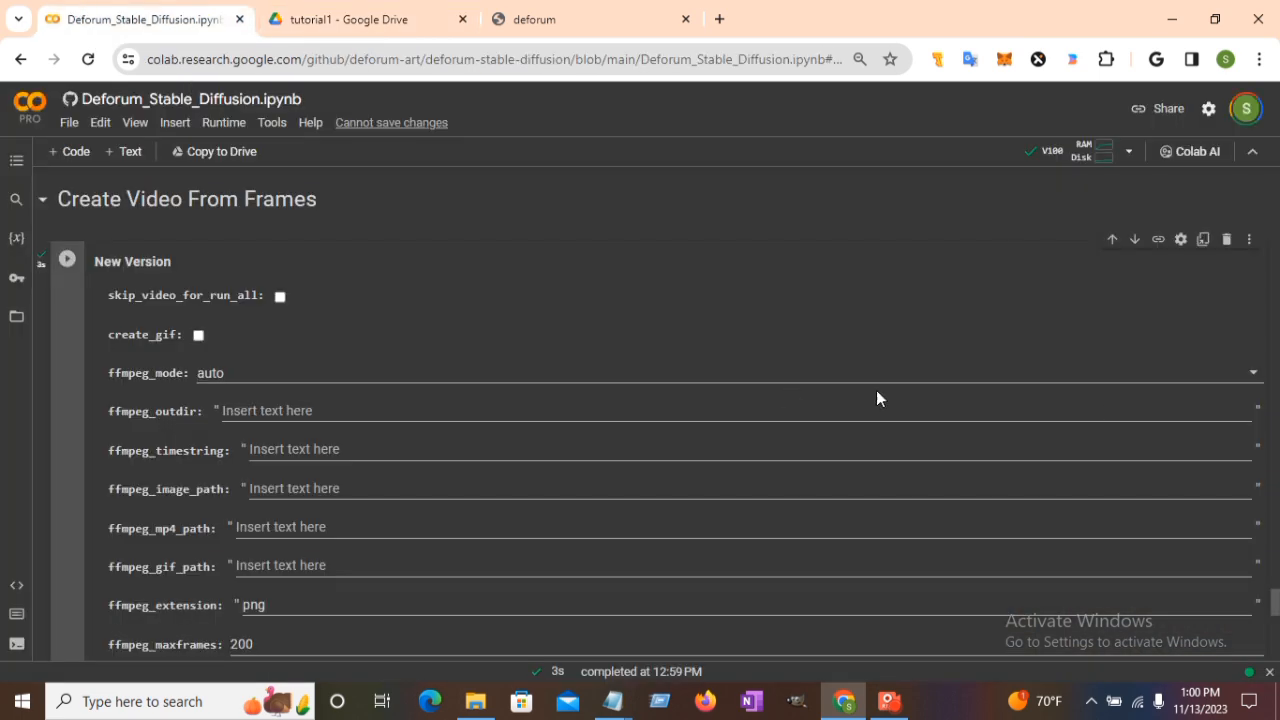
Make translation_z read 0:(-1) in Motion Parameters and rerun the Settings cell.
scroll(1266, 465, up, 15)
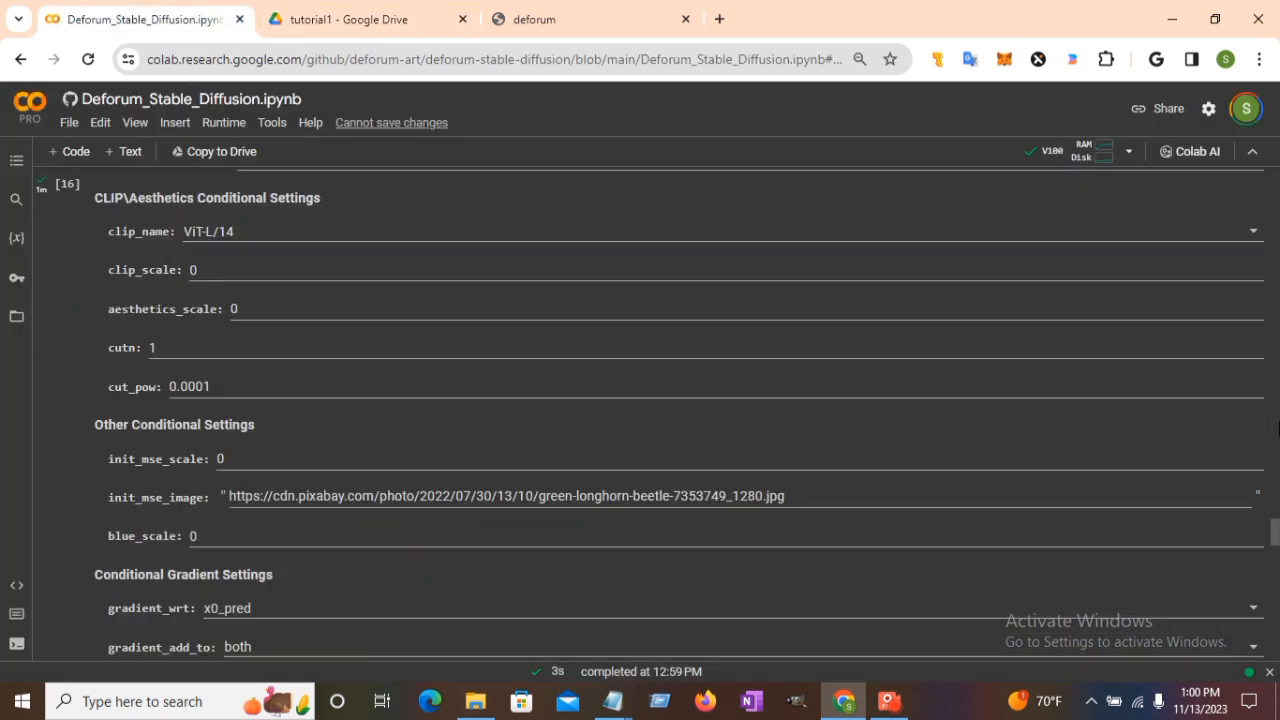
scroll(1277, 428, up, 10)
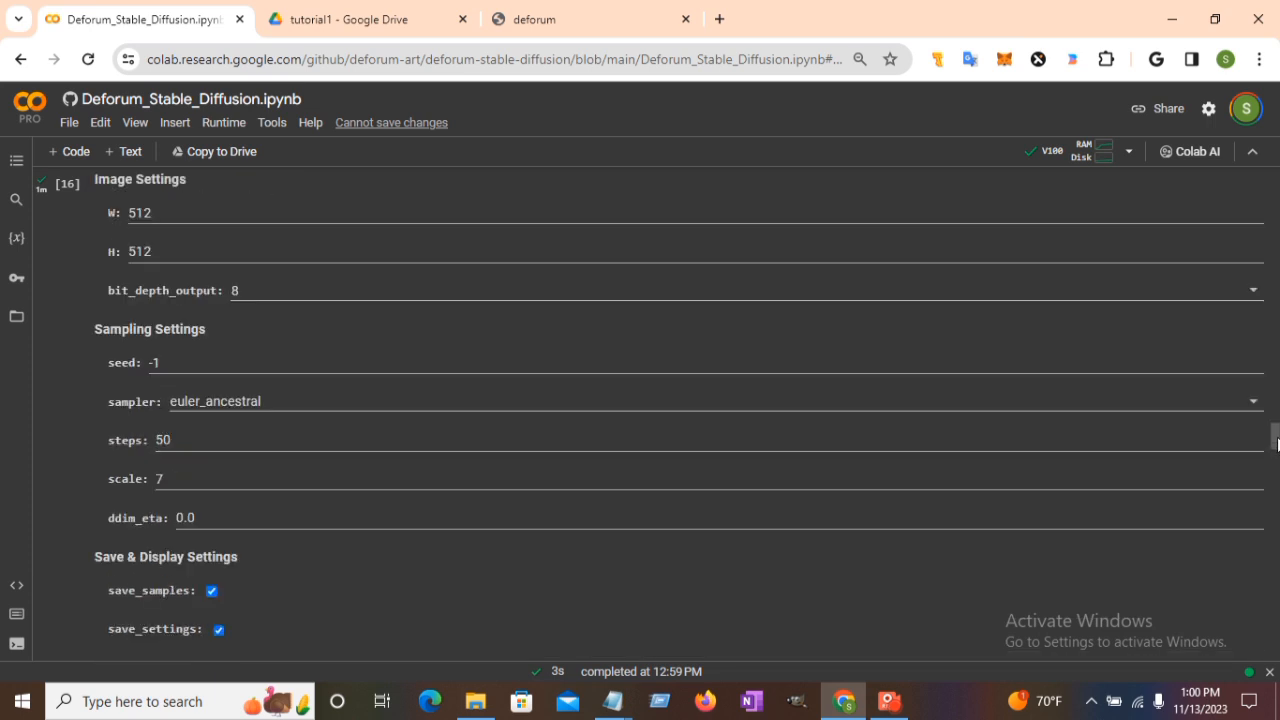
drag(1277, 444, 1277, 267)
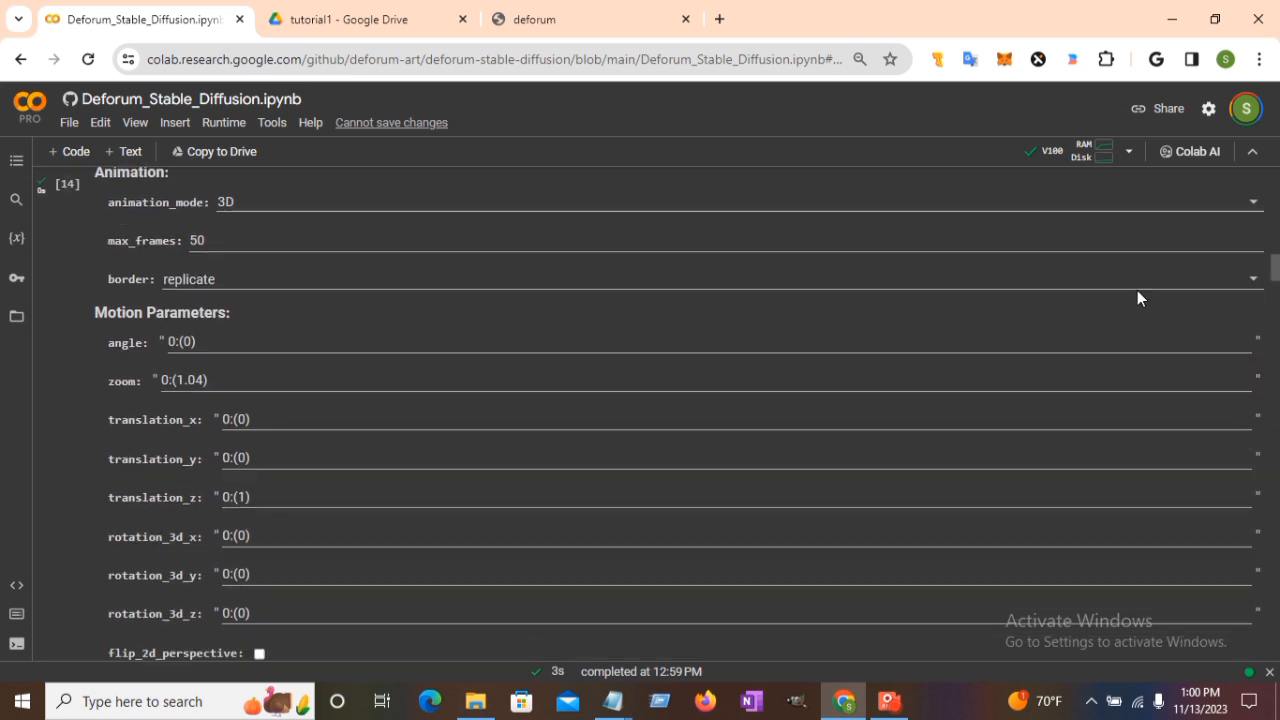
click(240, 496)
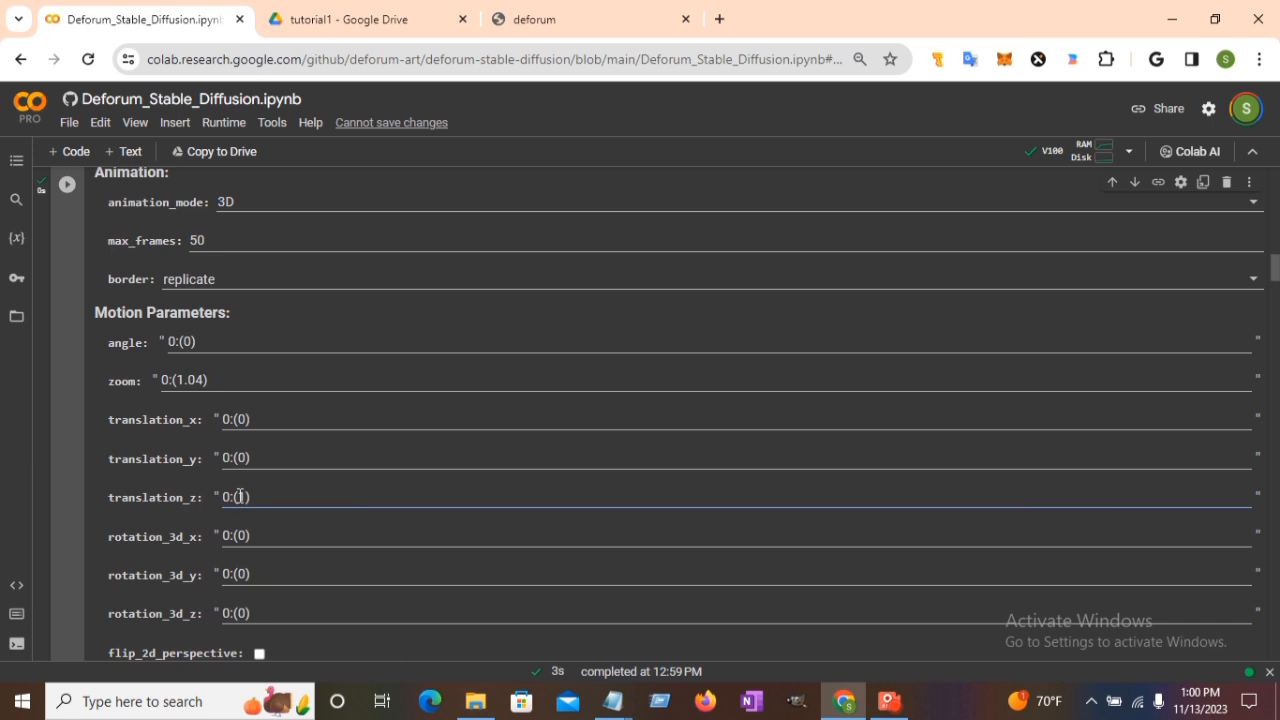
text(-1)
click(66, 185)
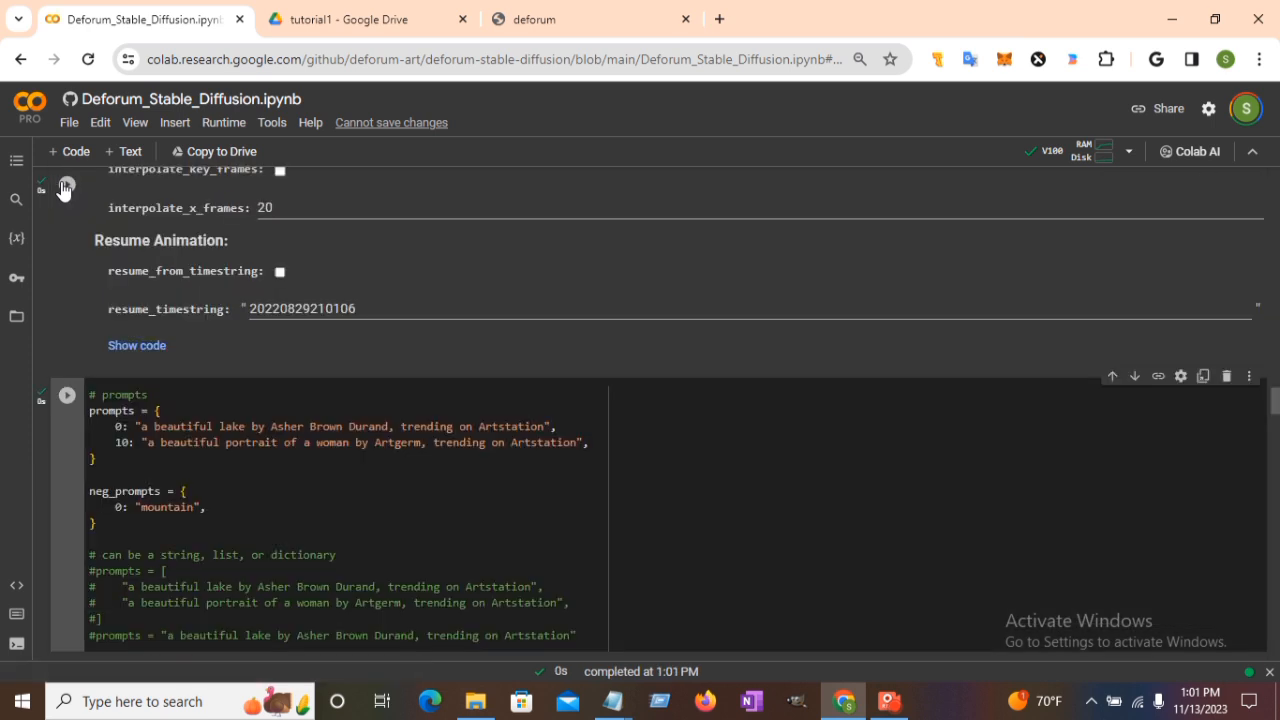
Rerun the prompts, Load Settings and video cells, following the render to the woman's portrait.
click(66, 398)
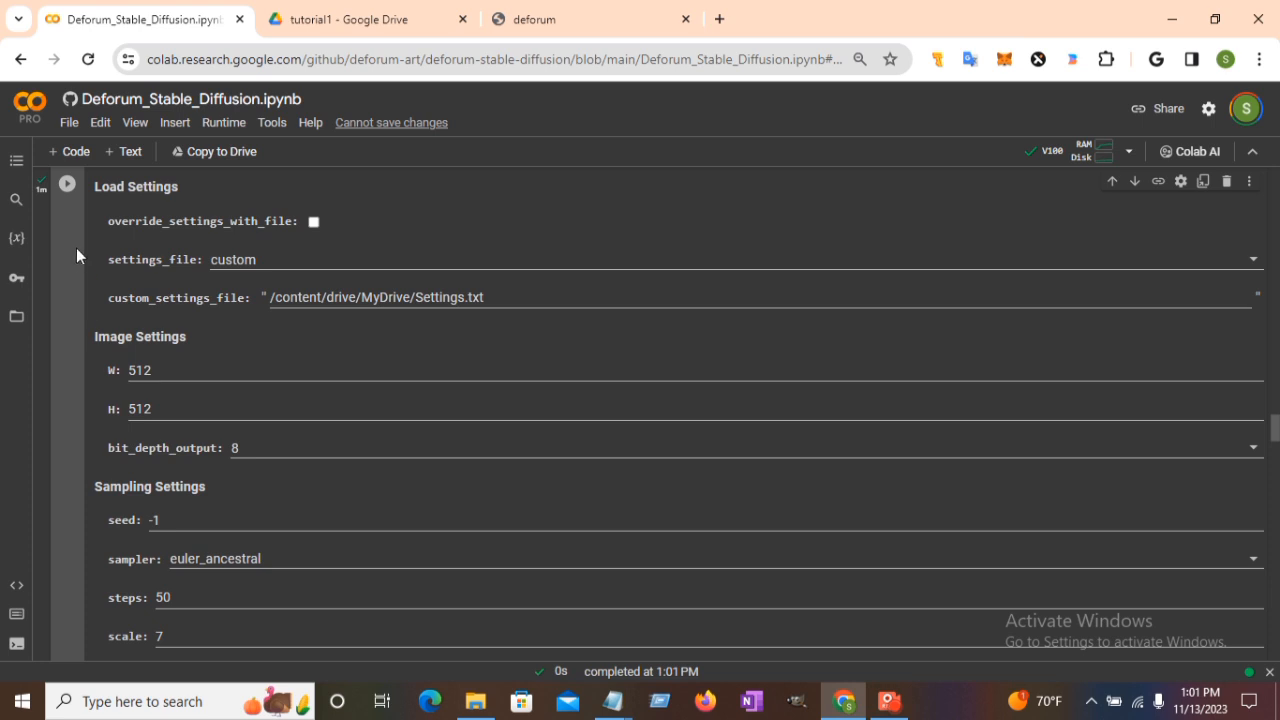
click(67, 186)
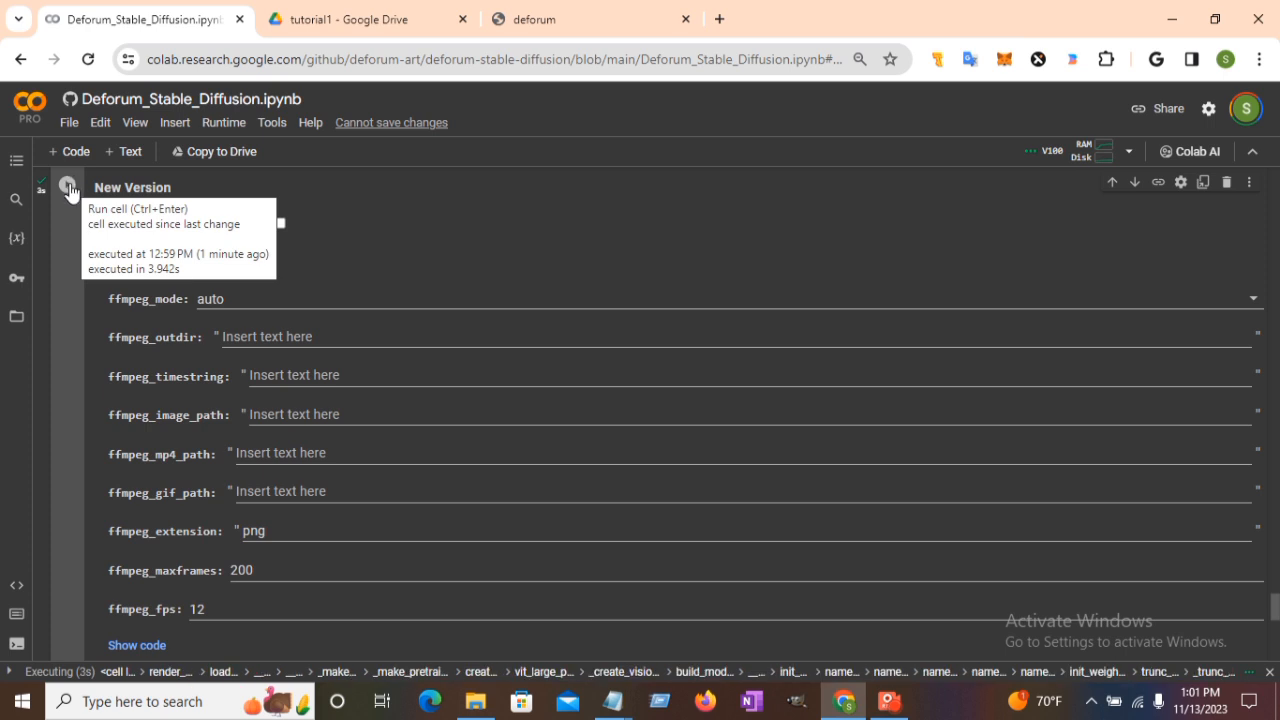
click(70, 187)
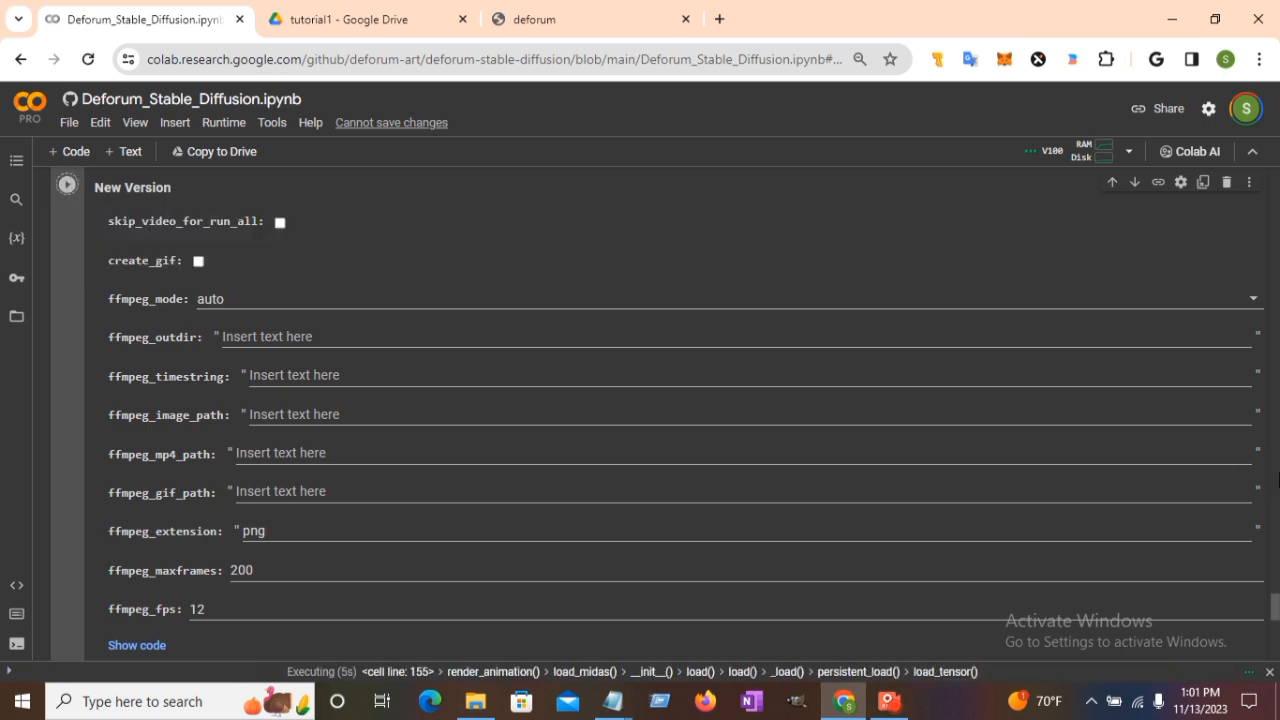
drag(1279, 615, 1276, 578)
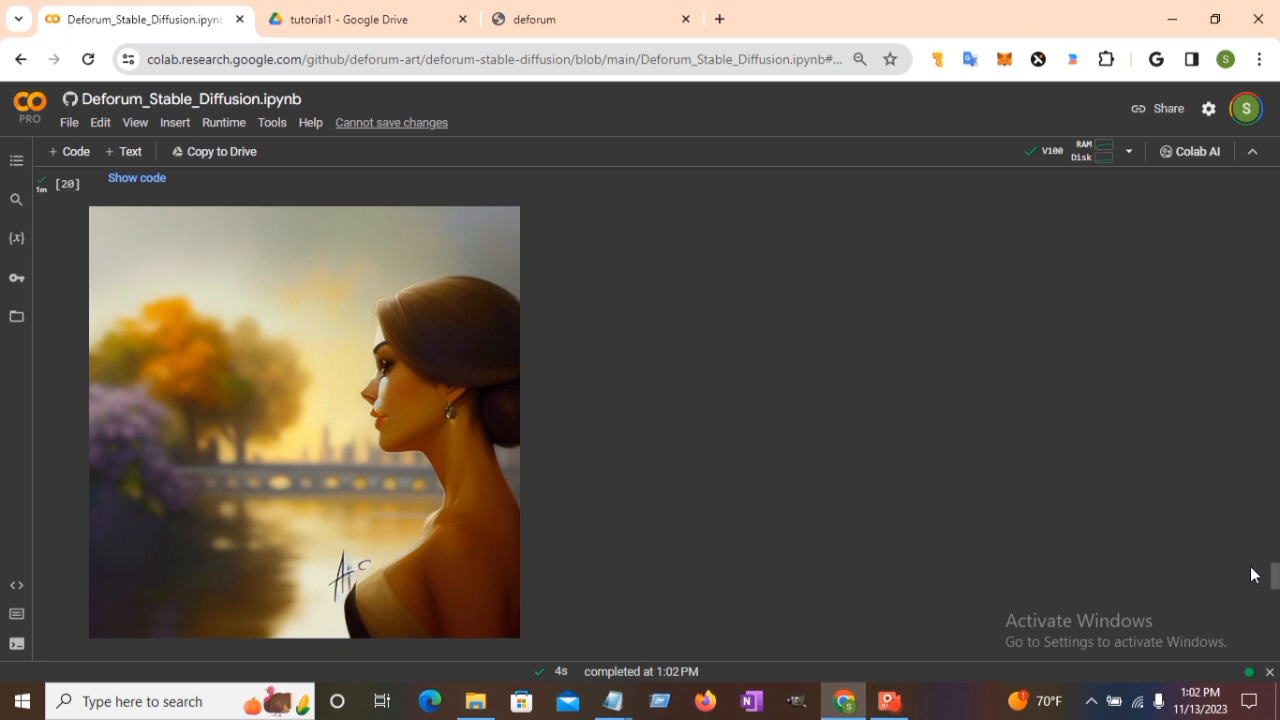
drag(1276, 577, 1276, 601)
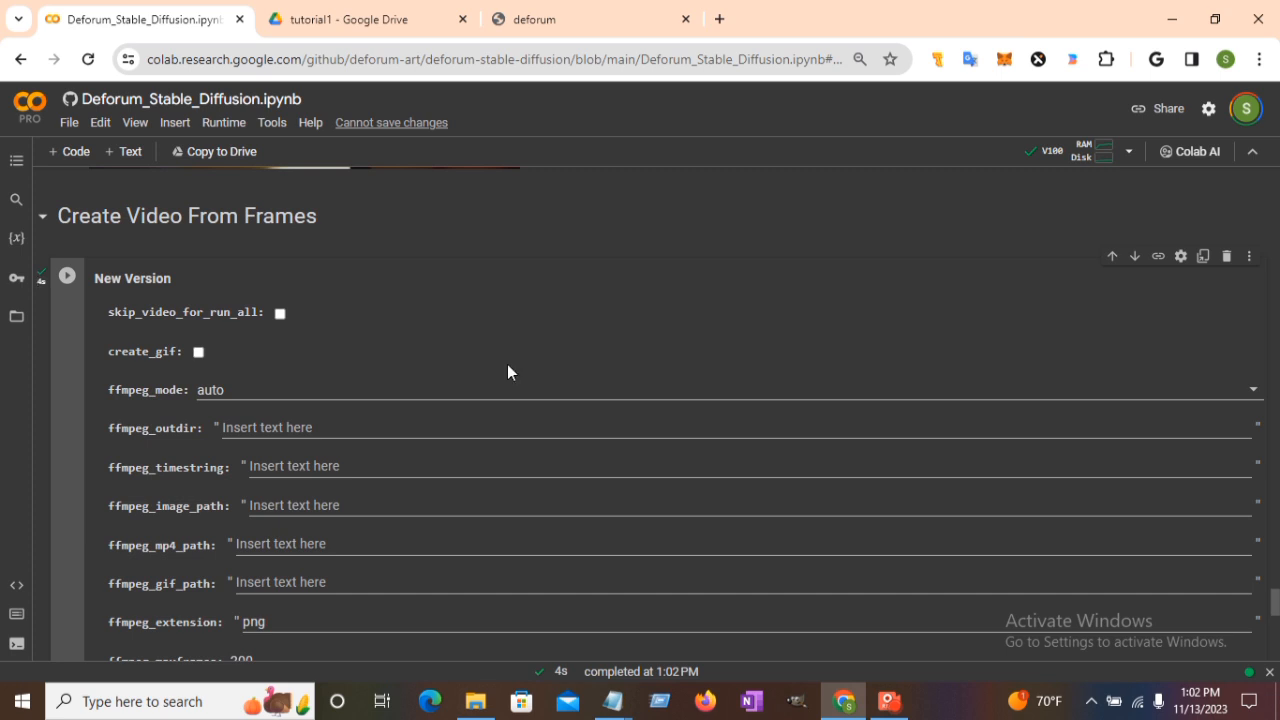
Reload the tutorial1 Drive folder and open the new 20231113190108.mp4, which is still processing.
click(325, 20)
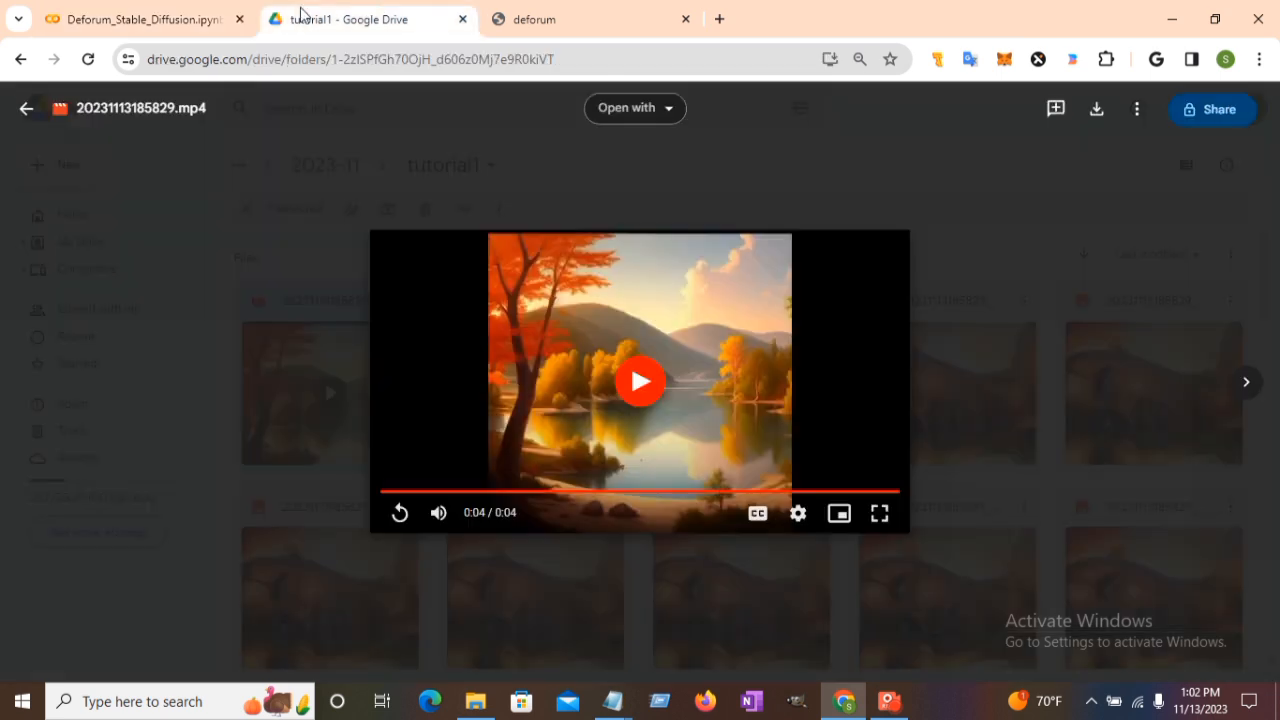
click(28, 109)
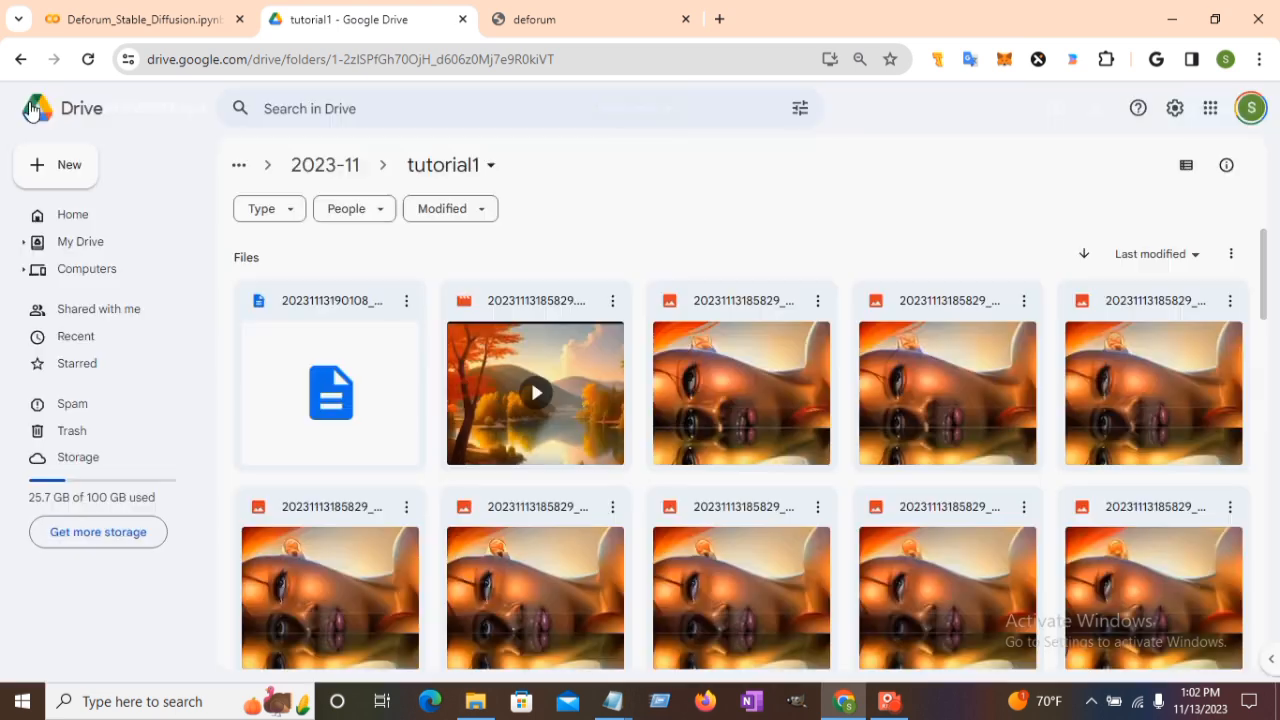
click(88, 60)
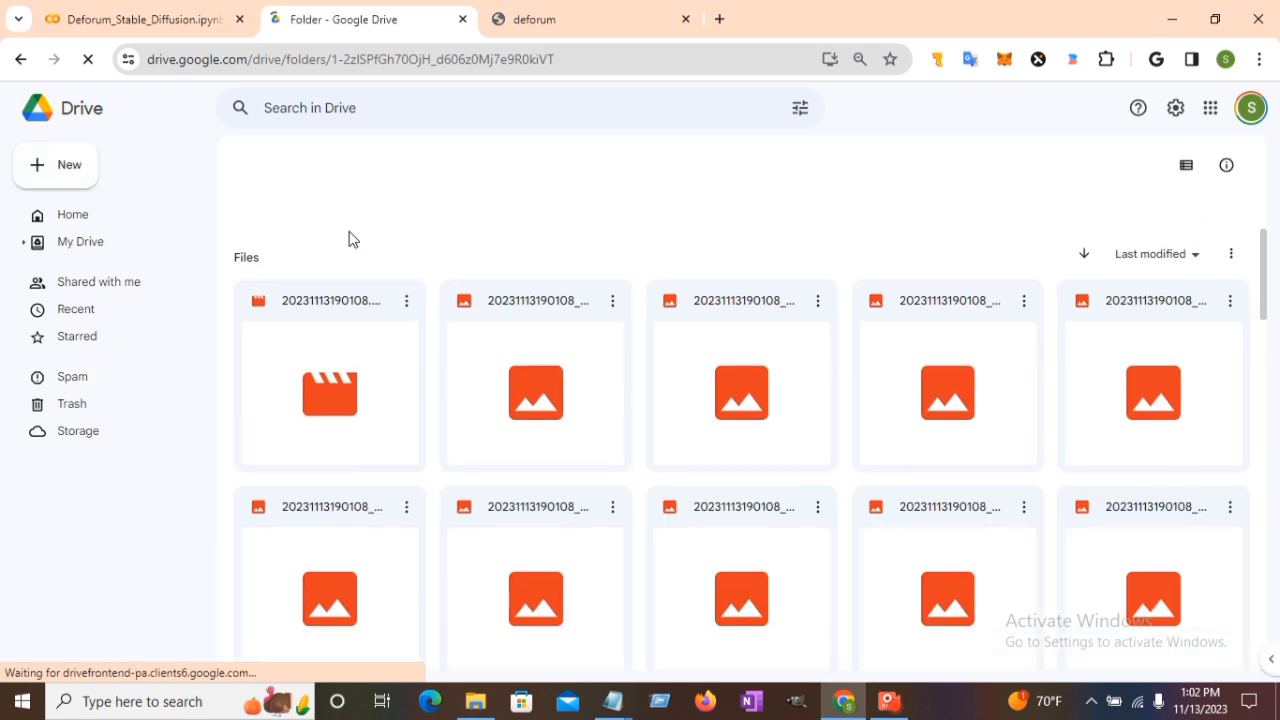
click(326, 395)
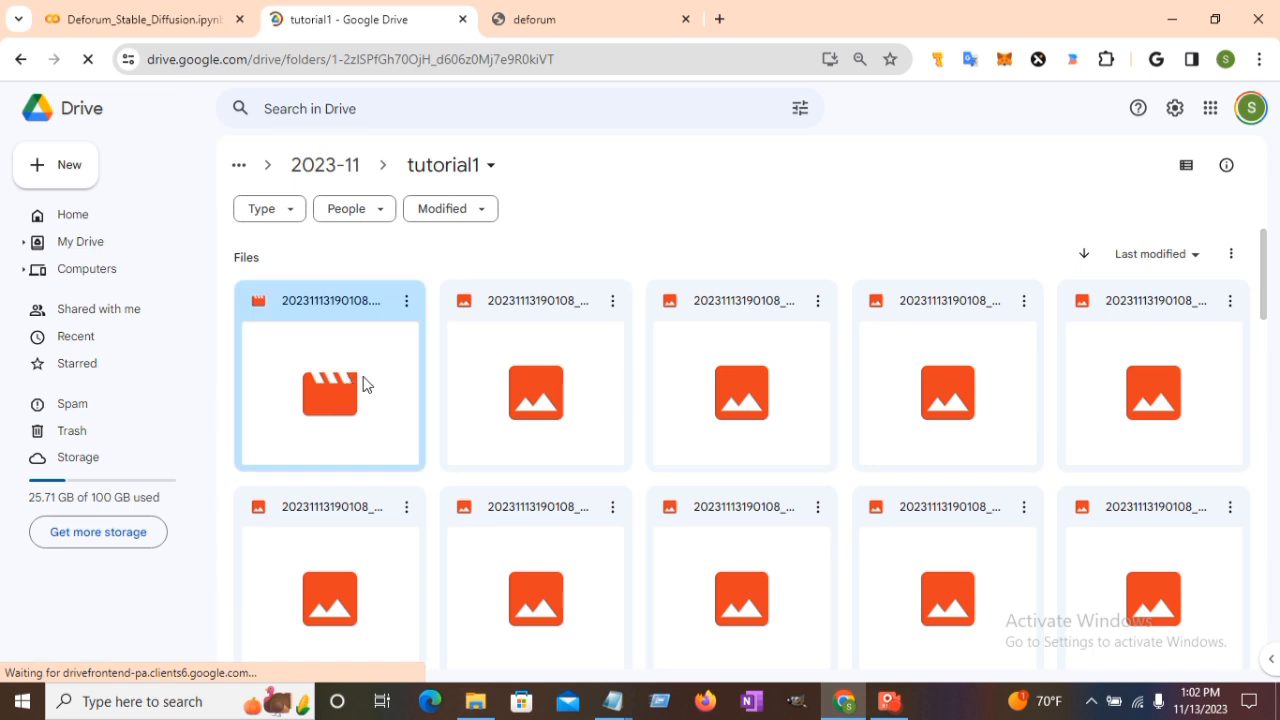
double_click(363, 381)
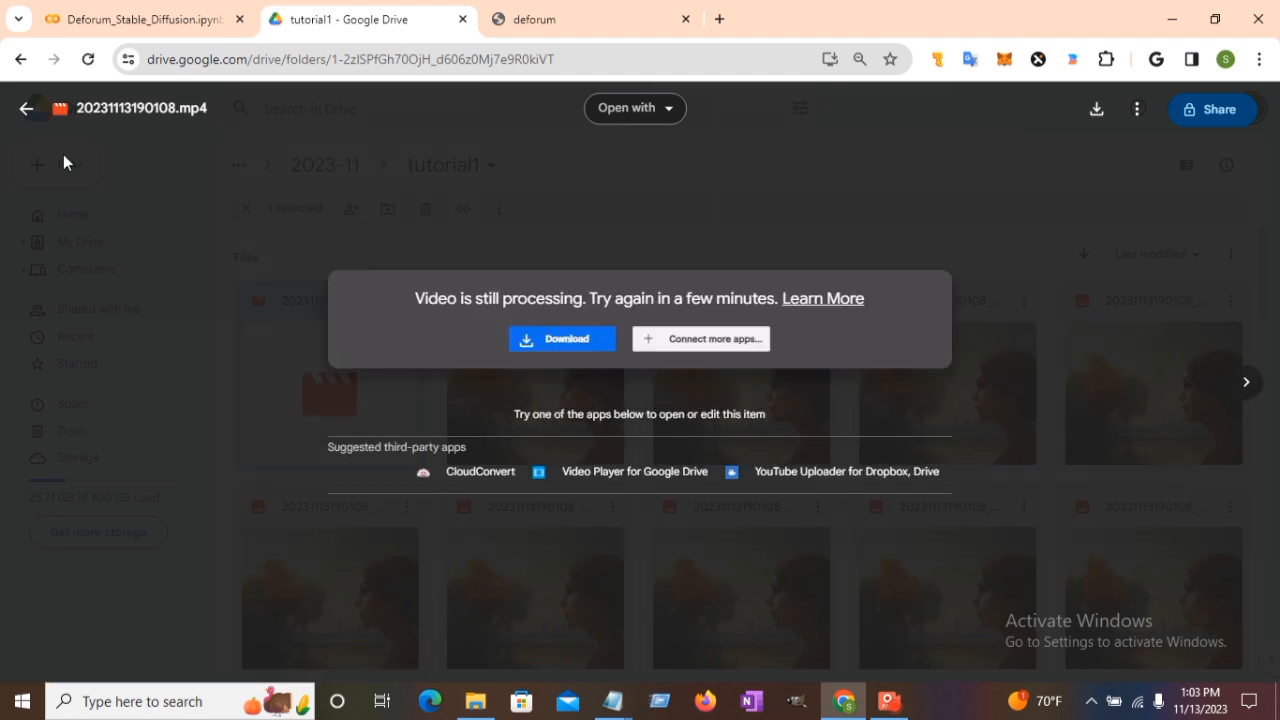
Reopen 20231113190108.mp4 and play its 4-second lake-to-portrait animation, then replay it.
click(24, 112)
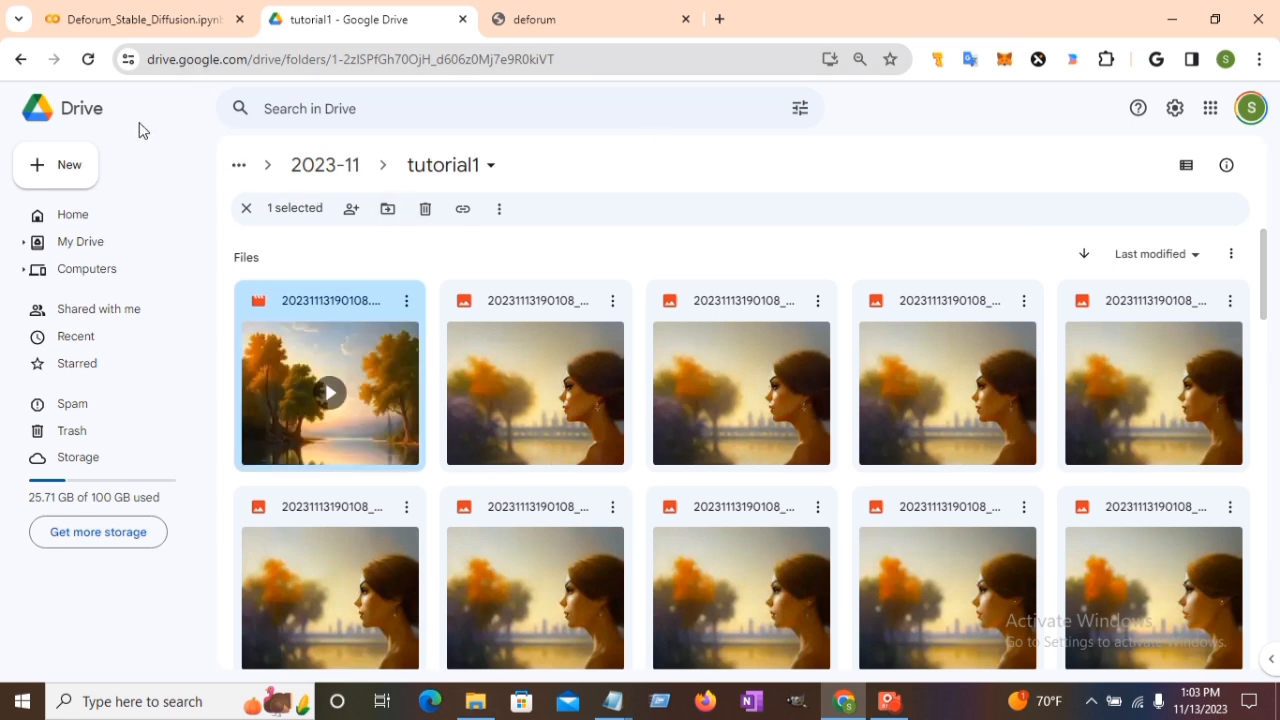
double_click(369, 382)
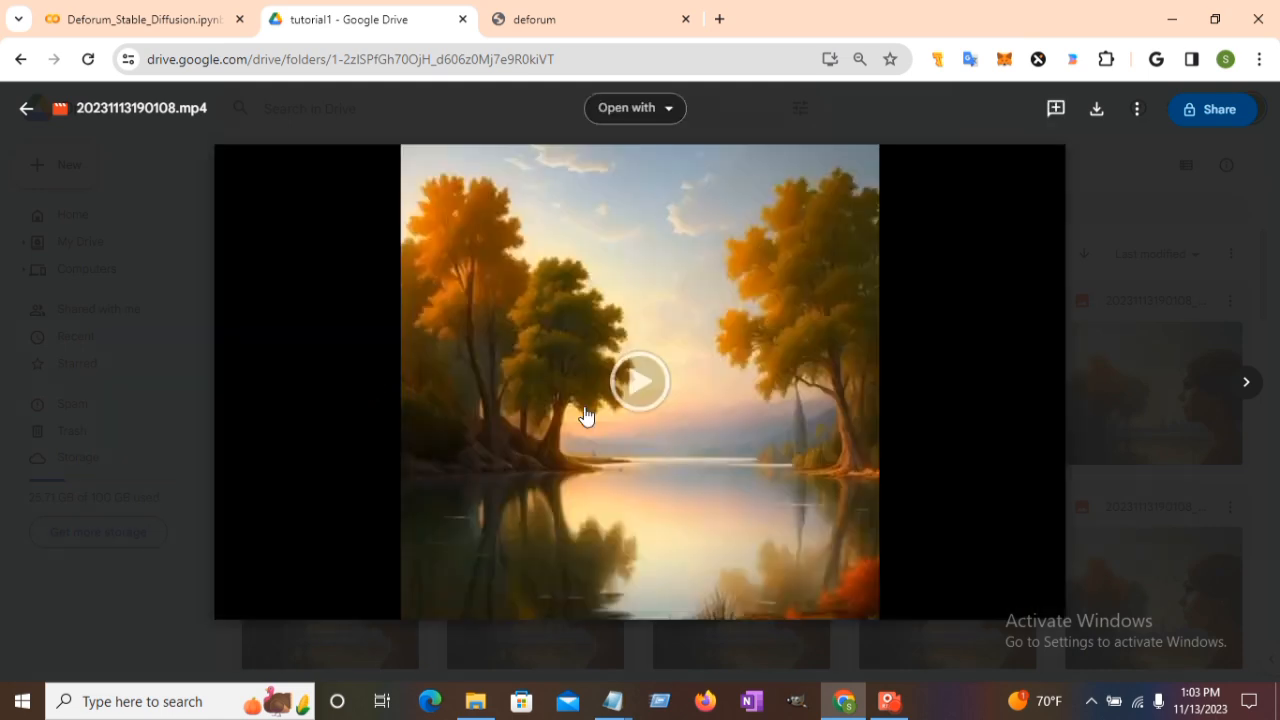
click(645, 383)
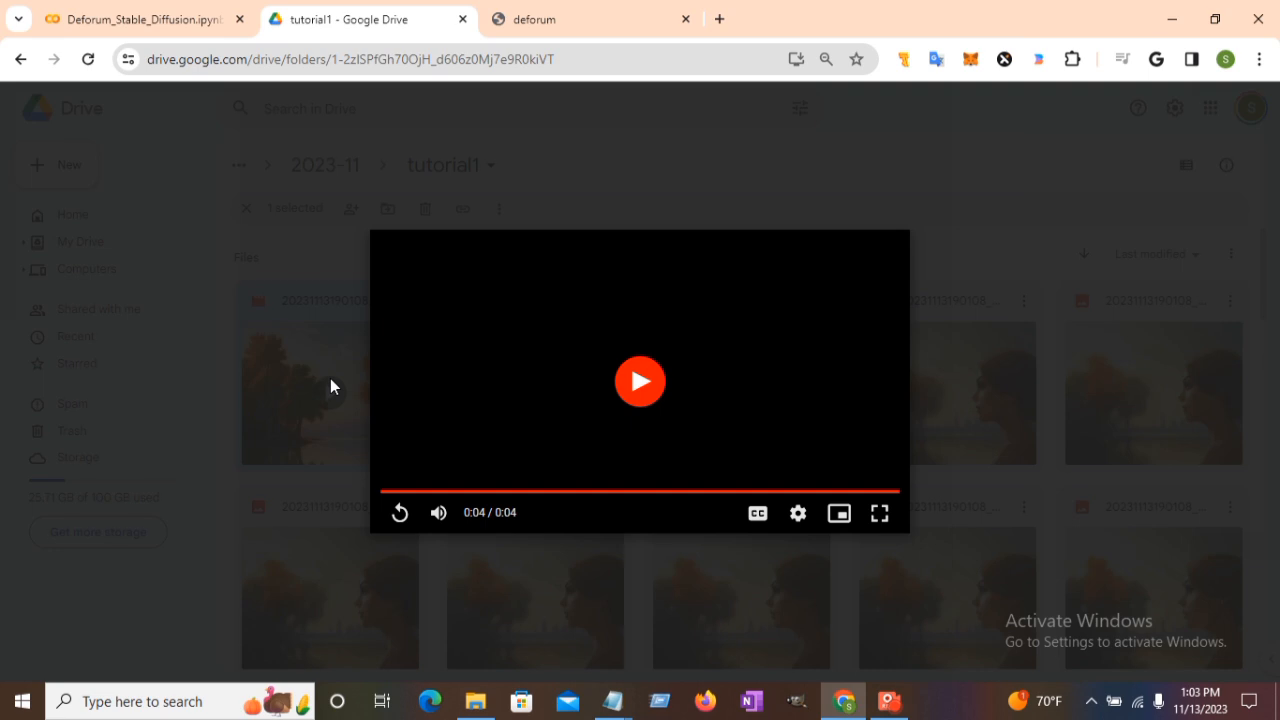
click(638, 392)
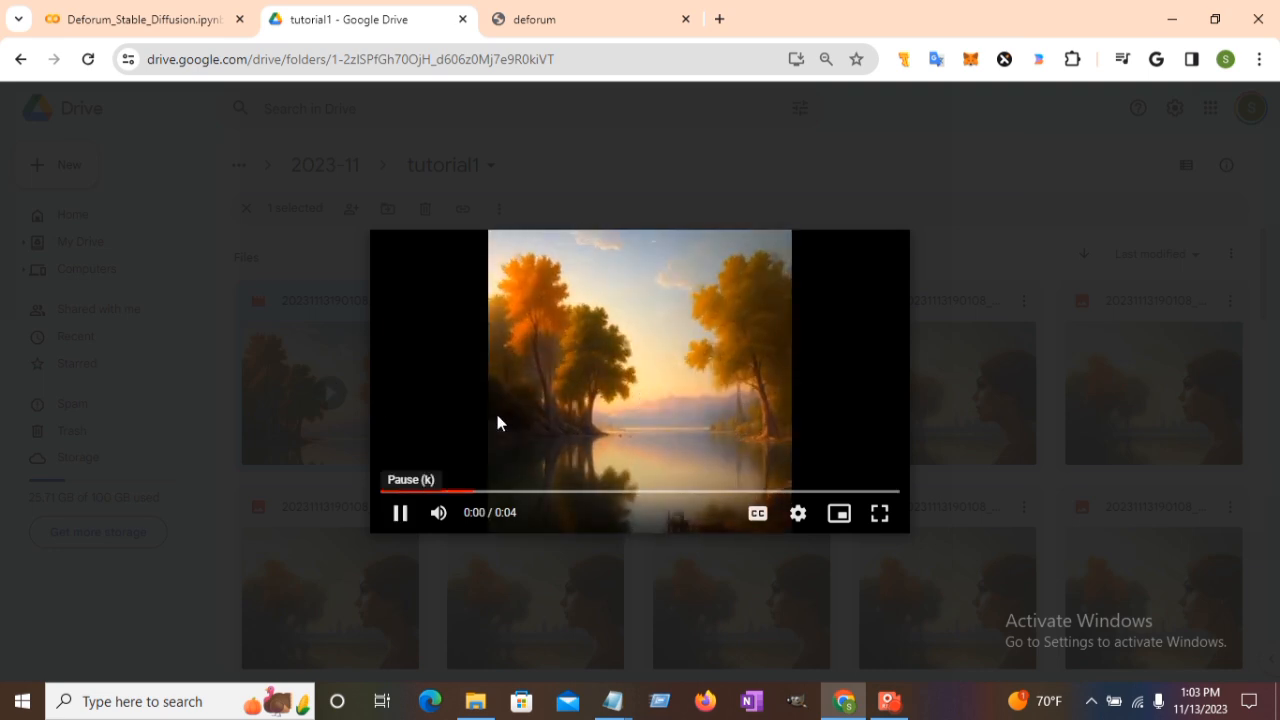